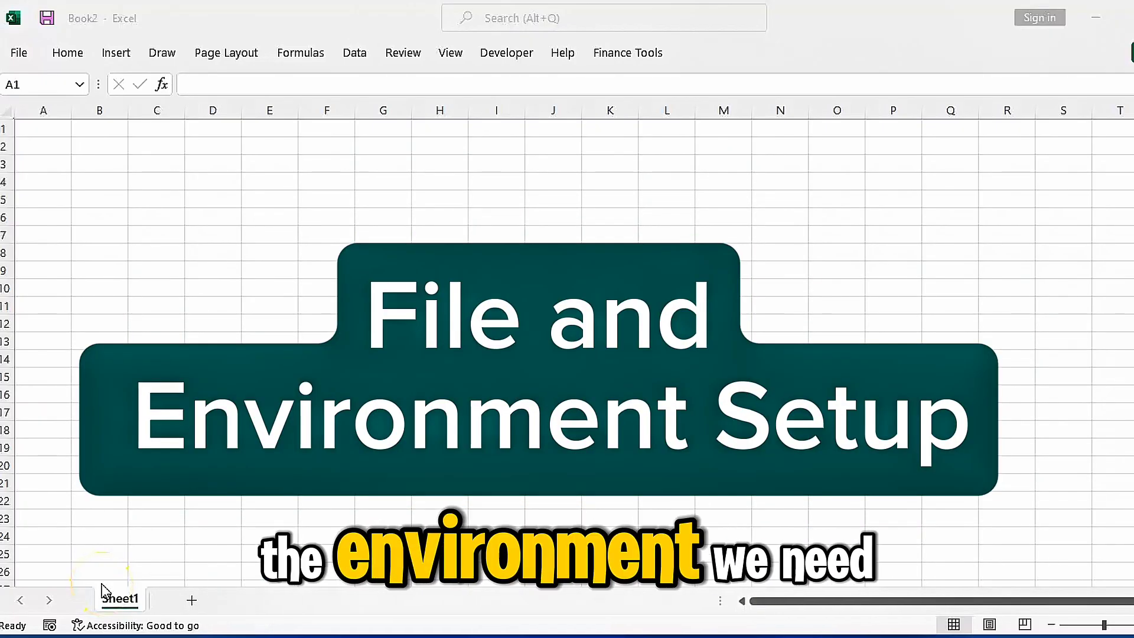
# Step: Open the COM Add-ins manager from Excel's add-in options
pyautogui.click(17, 55)
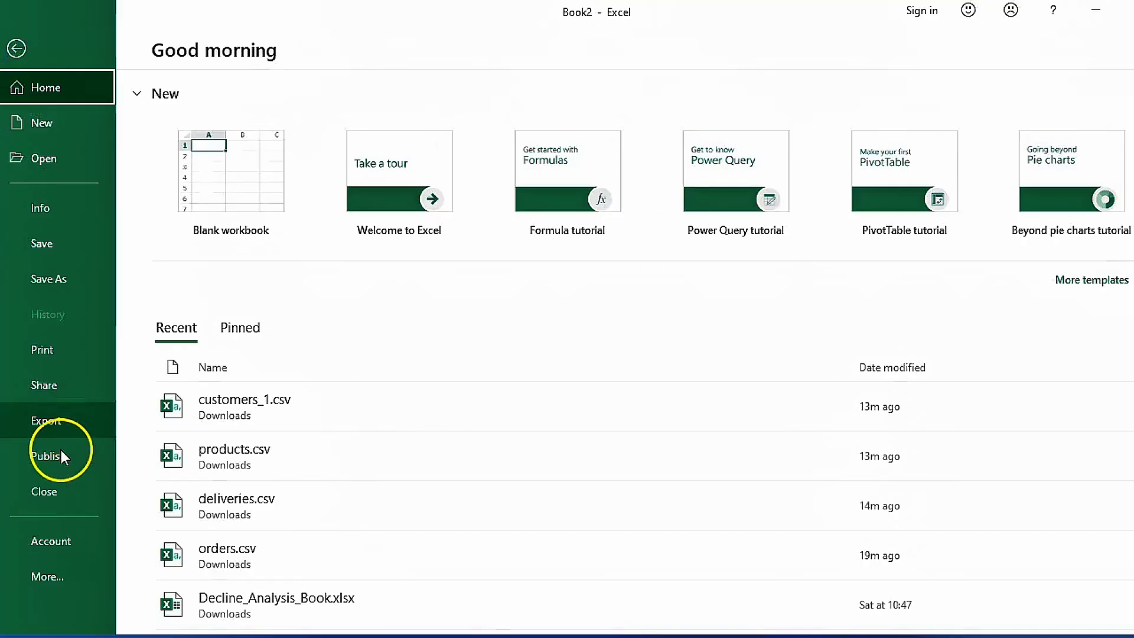
pyautogui.click(62, 580)
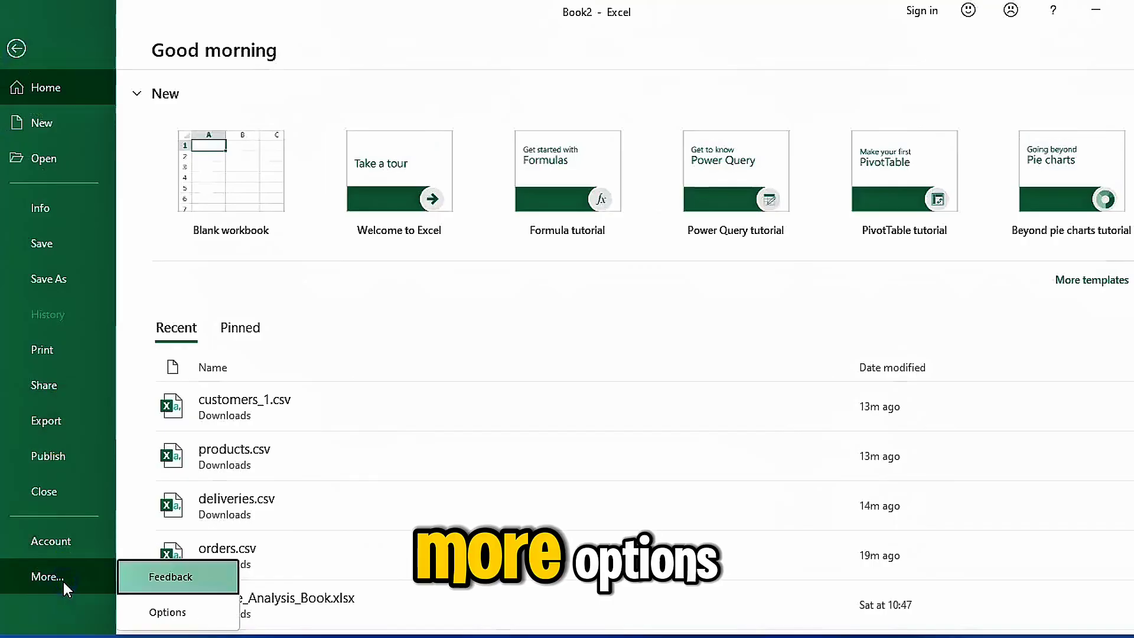
pyautogui.click(190, 615)
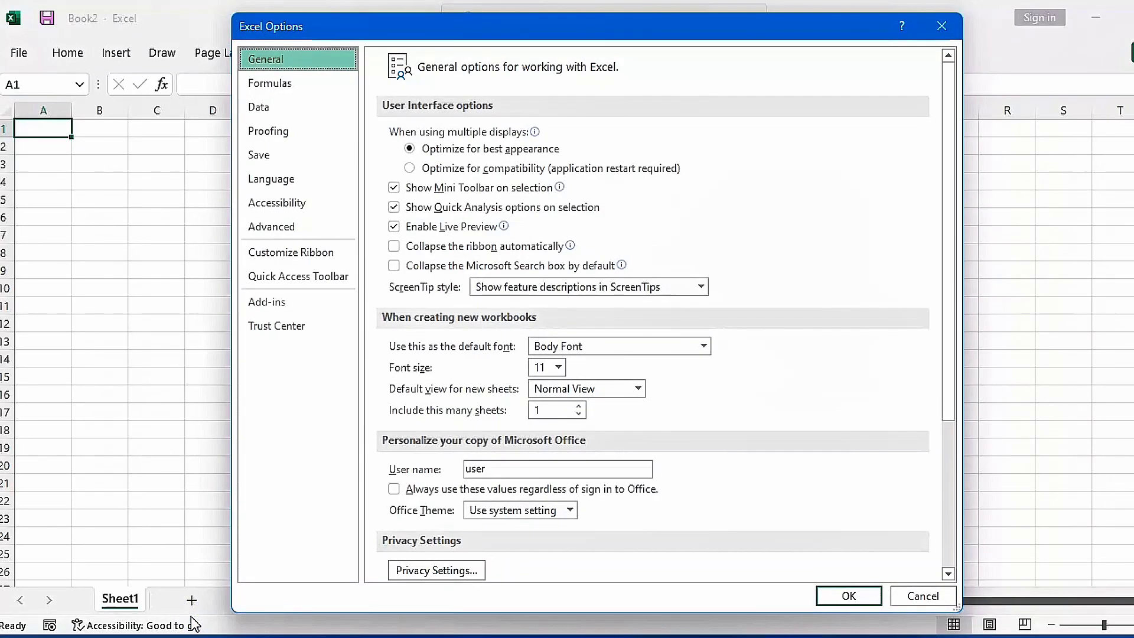
pyautogui.click(286, 308)
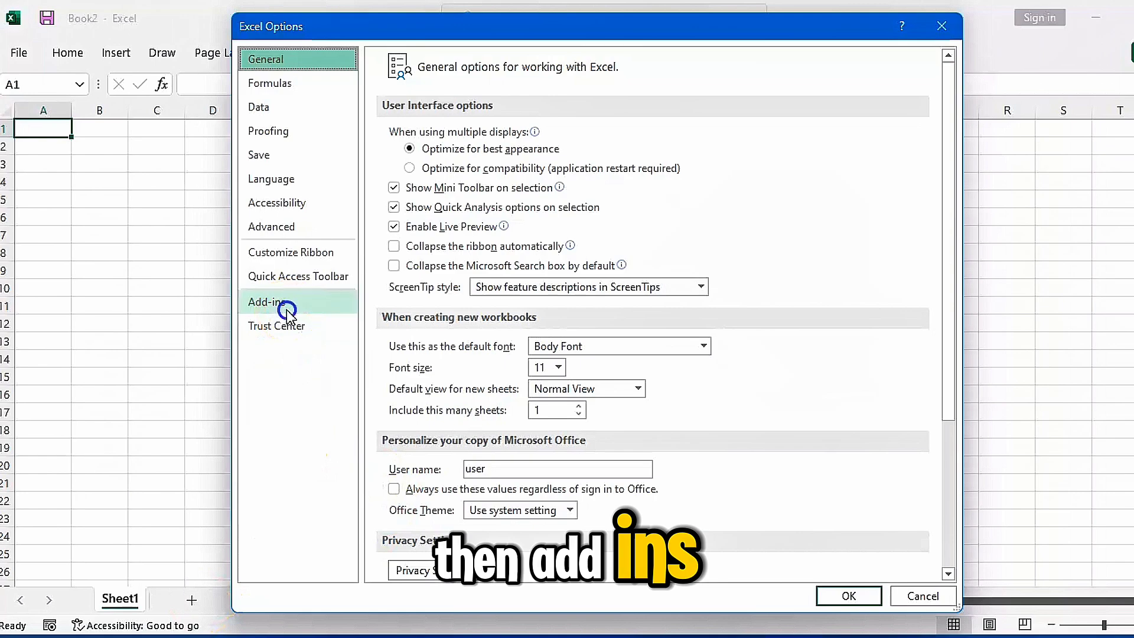
pyautogui.click(587, 558)
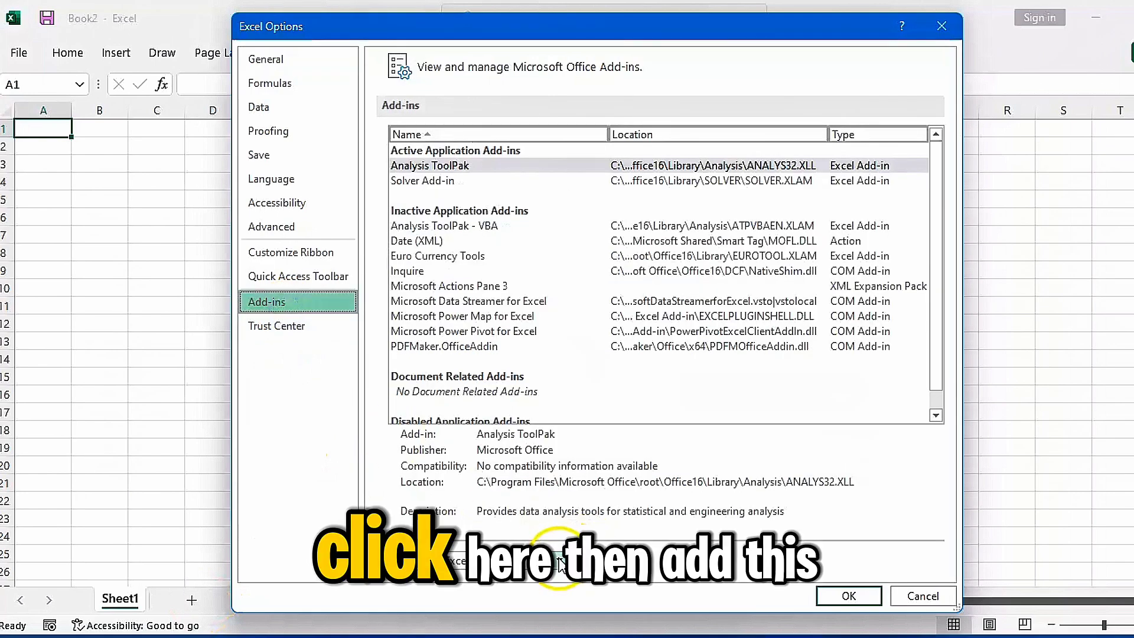
pyautogui.click(559, 561)
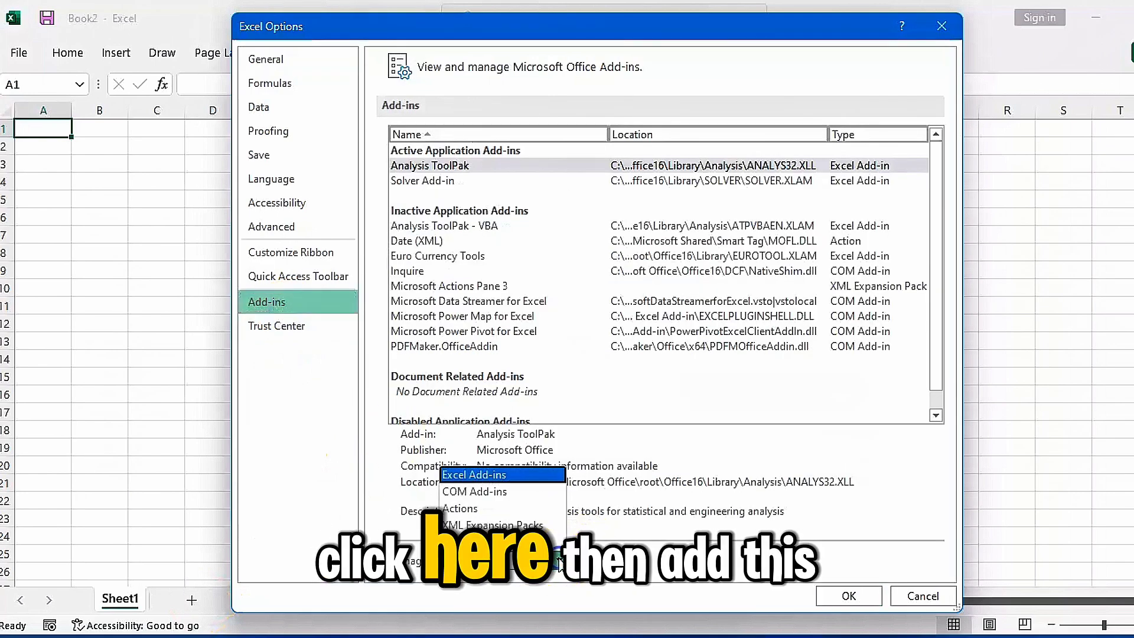
pyautogui.click(492, 492)
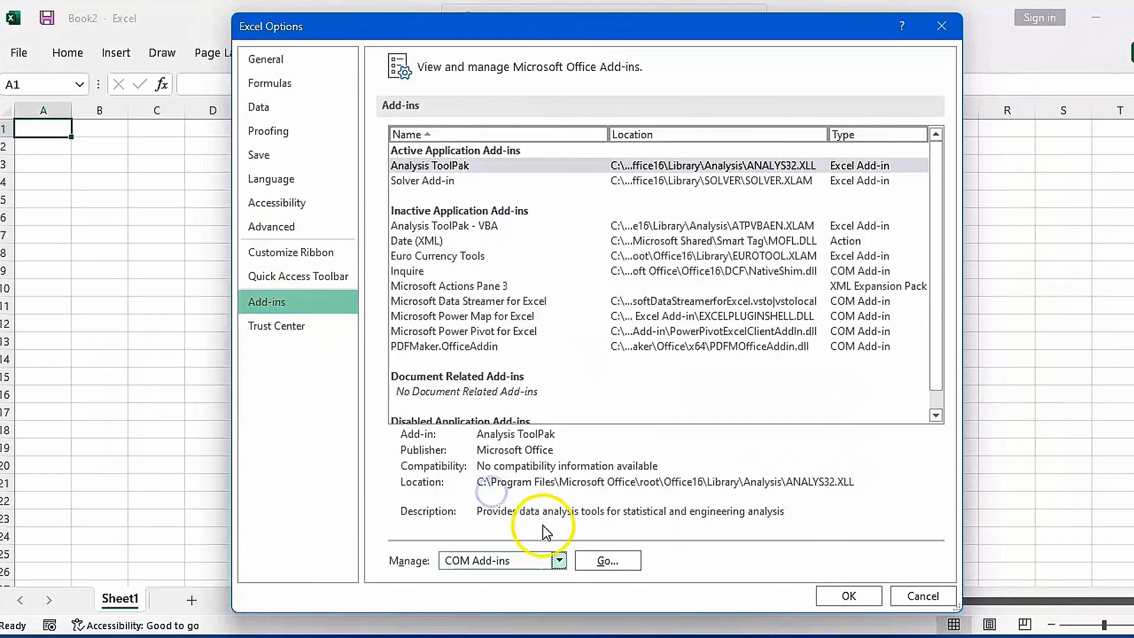
pyautogui.click(609, 560)
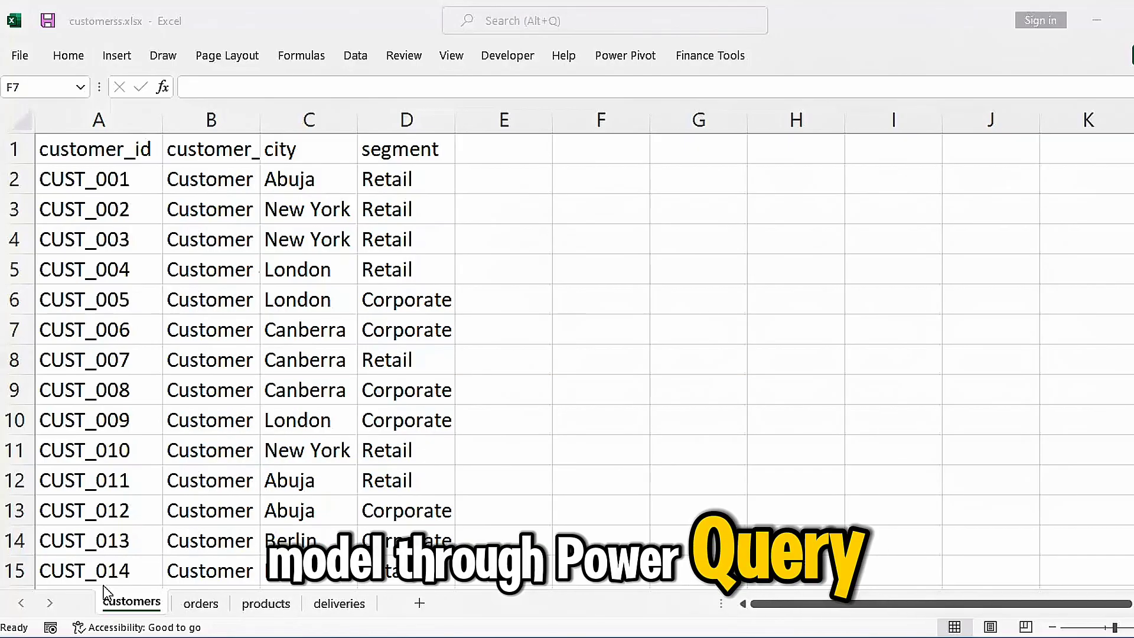
# Step: Convert the customers data in A1:D16 into a table with headers and give it the plain, uncoloured table style
pyautogui.click(241, 275)
pyautogui.hotkey('ctrl', 't')
pyautogui.click(444, 416)
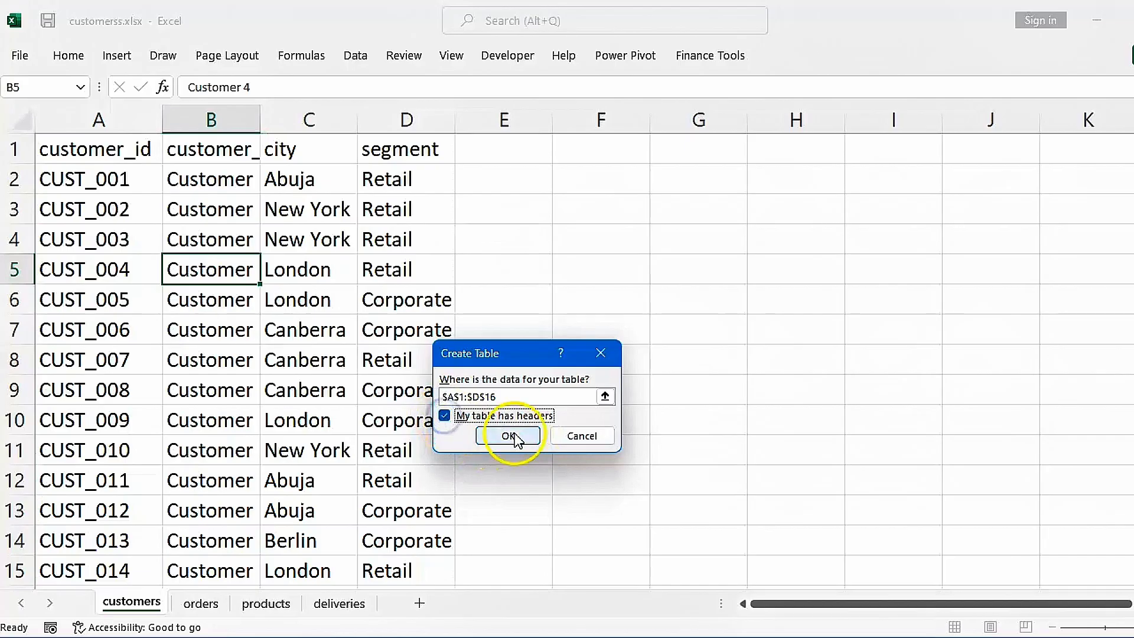
pyautogui.click(509, 436)
pyautogui.click(791, 59)
pyautogui.click(1122, 119)
pyautogui.click(785, 124)
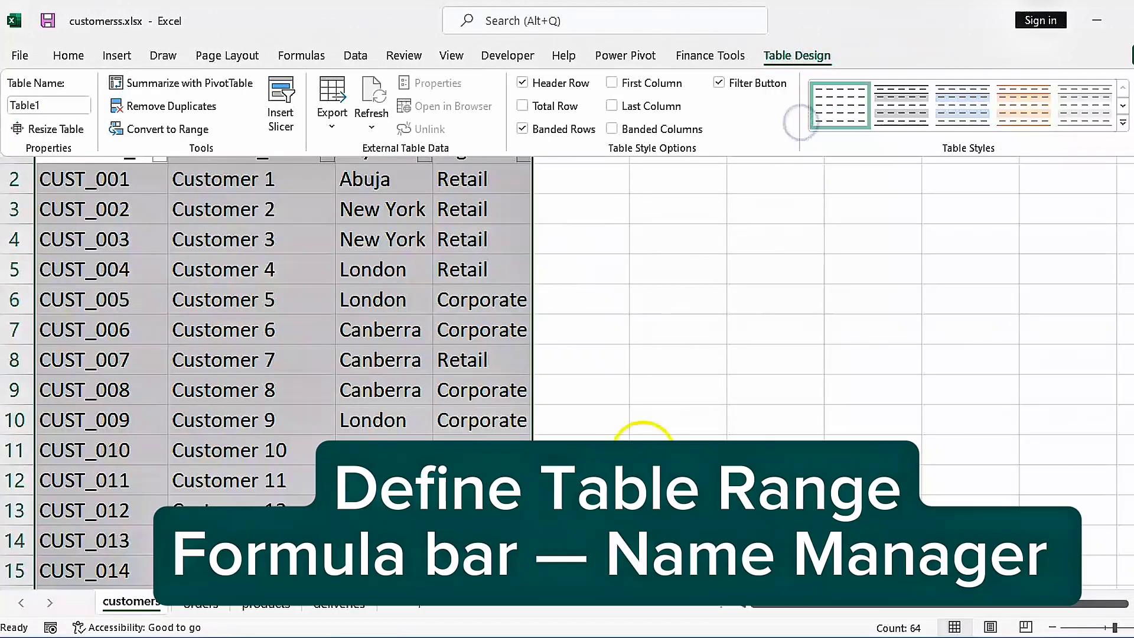
# Step: Rename the customers table to custtbl in the Name Manager
pyautogui.click(302, 56)
pyautogui.click(542, 112)
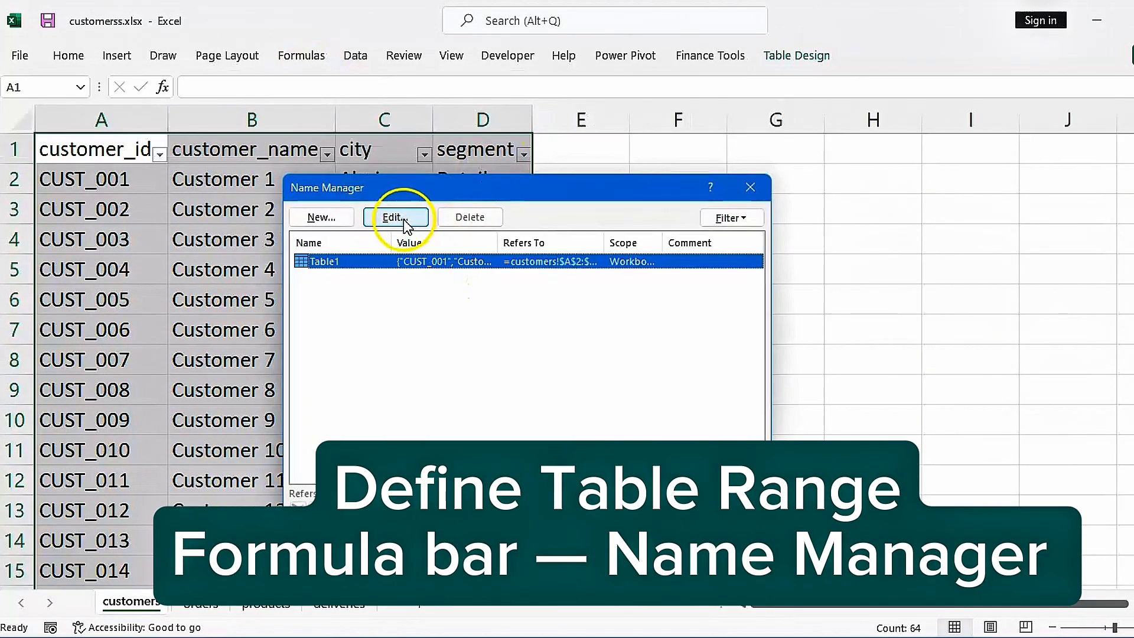
pyautogui.click(398, 218)
pyautogui.write('custb')
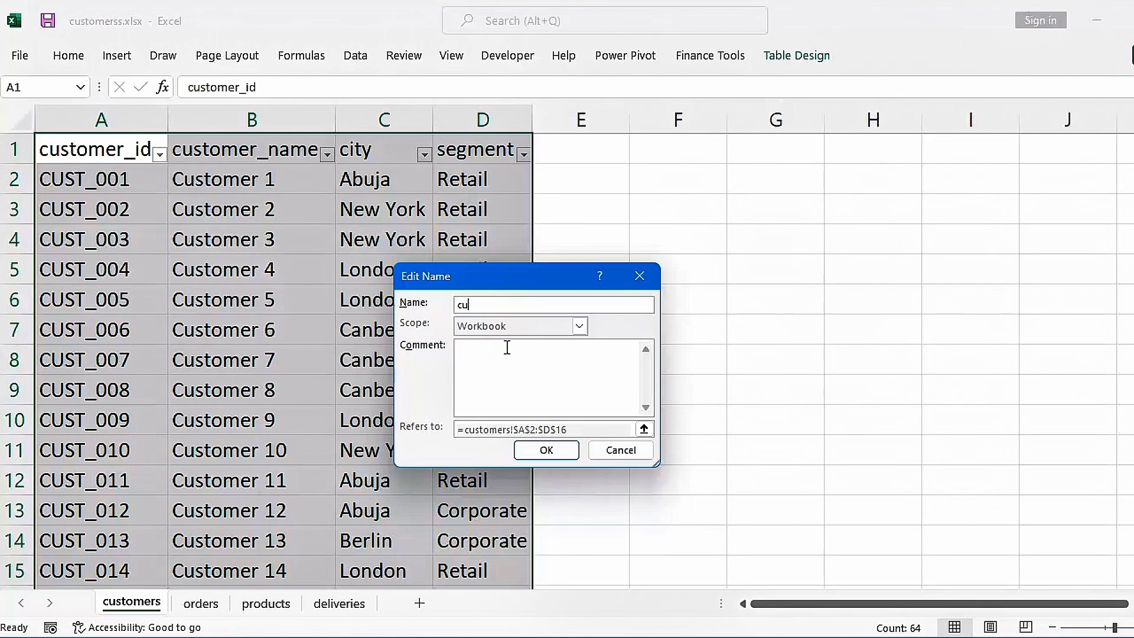
pyautogui.press('Return')
pyautogui.press('Escape')
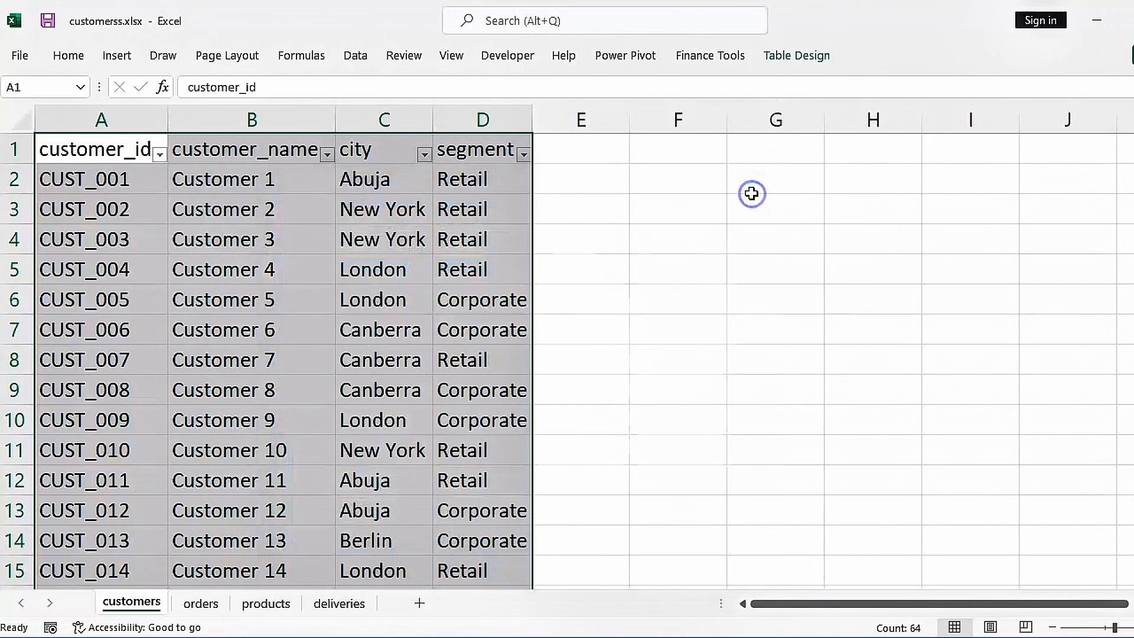
pyautogui.click(260, 420)
# Step: Convert the data on the orders sheet into a table with headers and remove its coloured table style
pyautogui.click(200, 603)
pyautogui.click(205, 264)
pyautogui.hotkey('ctrl', 't')
pyautogui.click(506, 436)
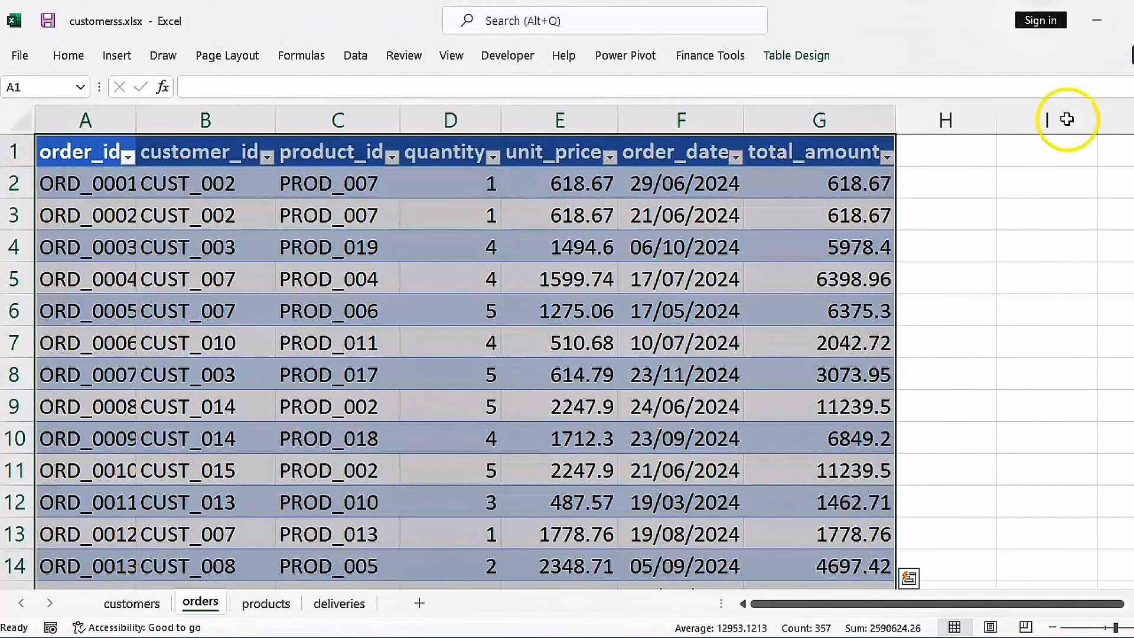
pyautogui.click(796, 55)
pyautogui.click(1124, 137)
pyautogui.press('Escape')
# Step: Rename the orders table to orderstbl in the Name Manager
pyautogui.click(301, 55)
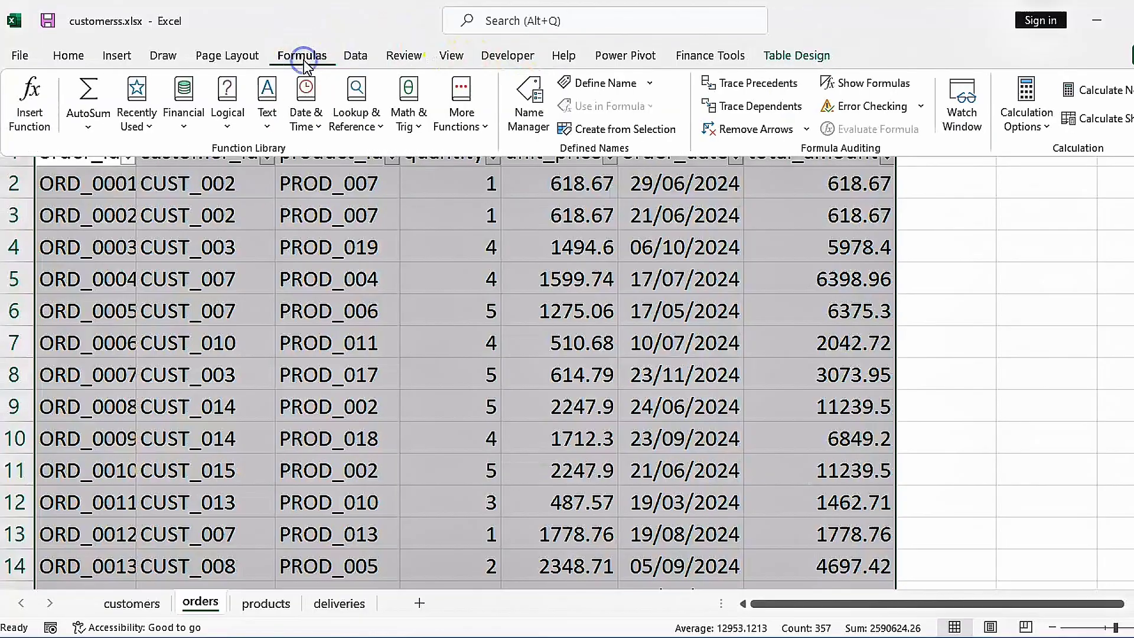
pyautogui.click(531, 113)
pyautogui.click(454, 278)
pyautogui.click(392, 220)
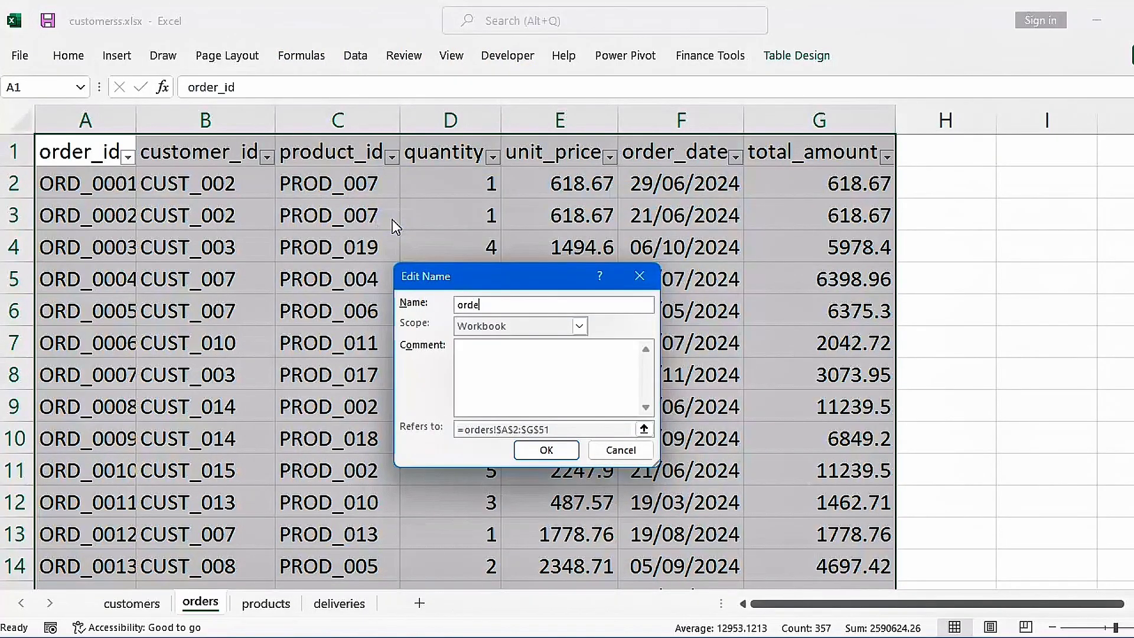
pyautogui.press('Return')
pyautogui.click(730, 535)
# Step: Convert the data on the products sheet into a table with headers and apply the plain, uncoloured style
pyautogui.click(266, 603)
pyautogui.hotkey('ctrl', 't')
pyautogui.click(512, 444)
pyautogui.click(797, 55)
pyautogui.click(1122, 123)
pyautogui.click(794, 123)
# Step: Rename the products table to prodtbl in the Name Manager
pyautogui.click(301, 55)
pyautogui.click(519, 101)
pyautogui.click(408, 289)
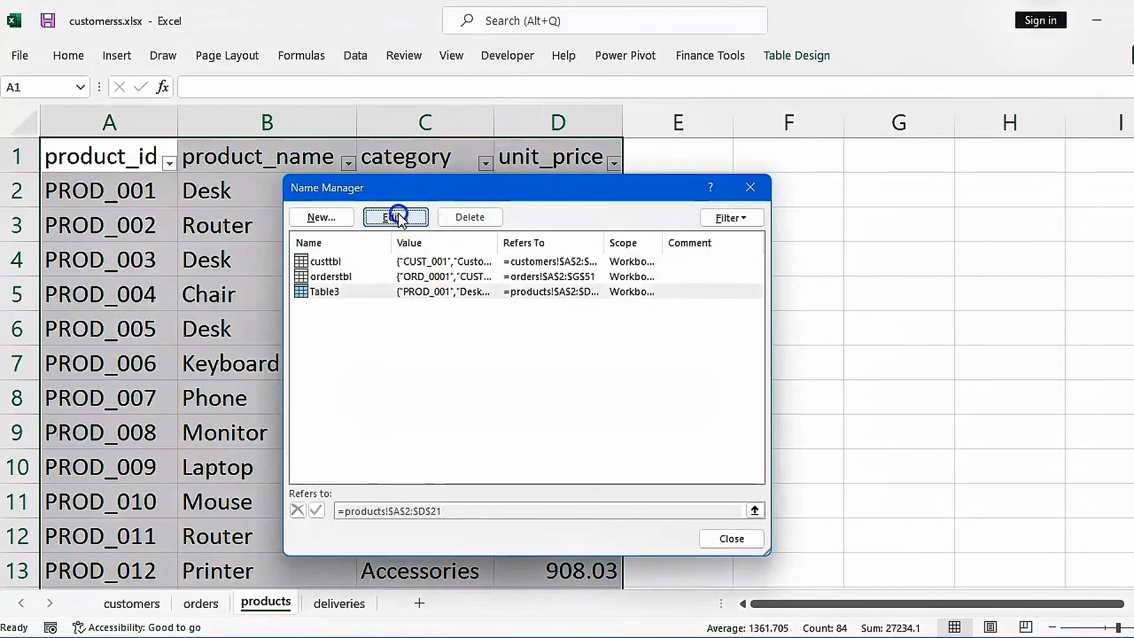
pyautogui.click(394, 218)
pyautogui.write('prodt')
pyautogui.press('Return')
pyautogui.click(730, 536)
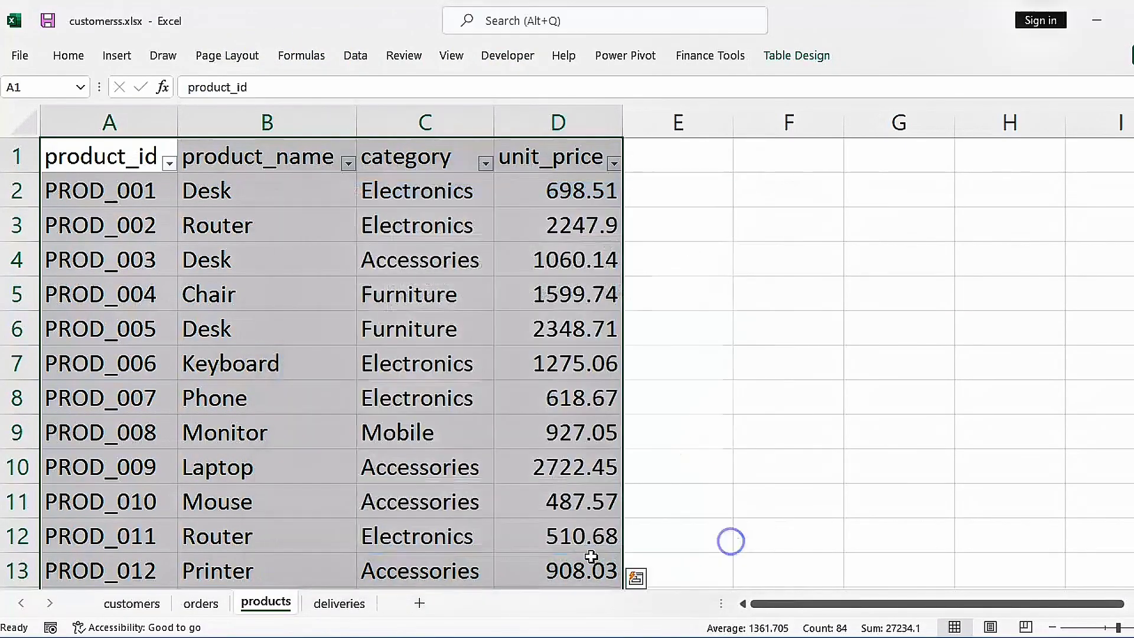
# Step: Convert the data on the deliveries sheet into a table with headers and give it the plain, uncoloured style
pyautogui.click(339, 602)
pyautogui.click(285, 293)
pyautogui.hotkey('ctrl', 't')
pyautogui.click(509, 437)
pyautogui.click(796, 55)
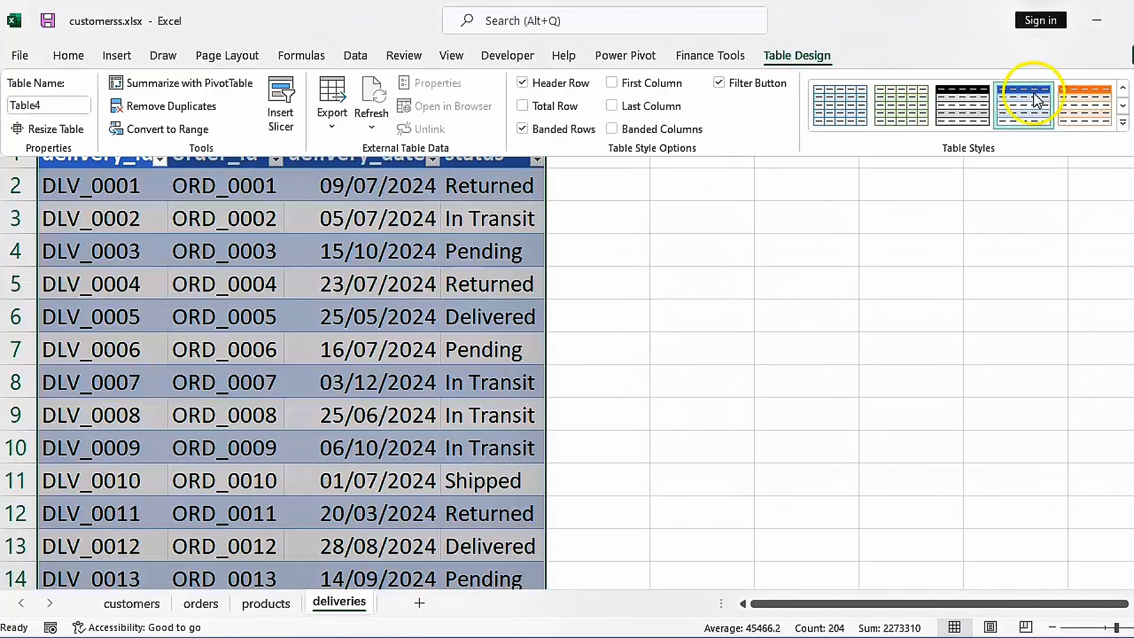
pyautogui.click(839, 107)
# Step: Rename the deliveries table to deltbl in the Name Manager
pyautogui.click(301, 55)
pyautogui.click(527, 103)
pyautogui.click(330, 306)
pyautogui.click(394, 217)
pyautogui.write('deltbl')
pyautogui.press('Return')
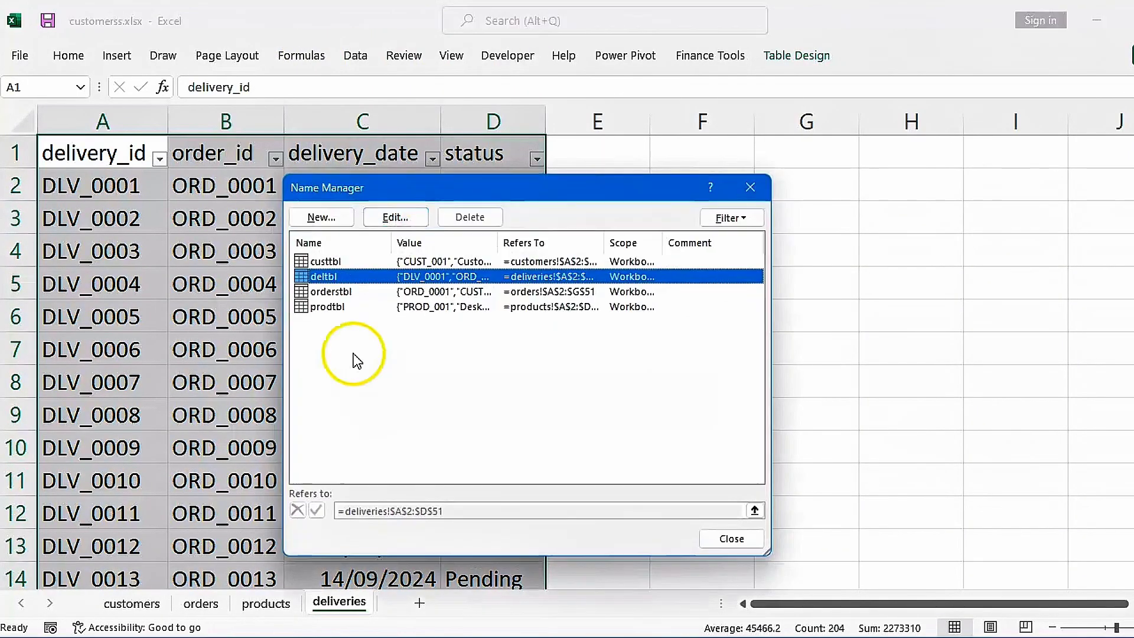
pyautogui.click(730, 537)
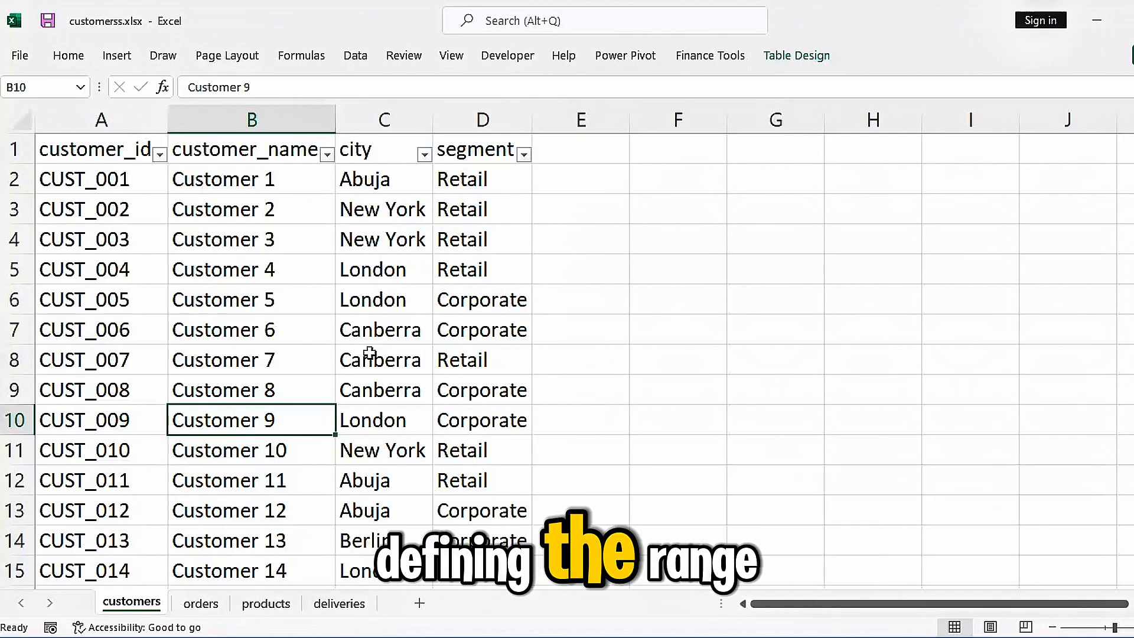
# Step: Bring custtbl from the customers sheet into Power Query and load it as Only Create Connection, added to the Data Model
pyautogui.click(356, 59)
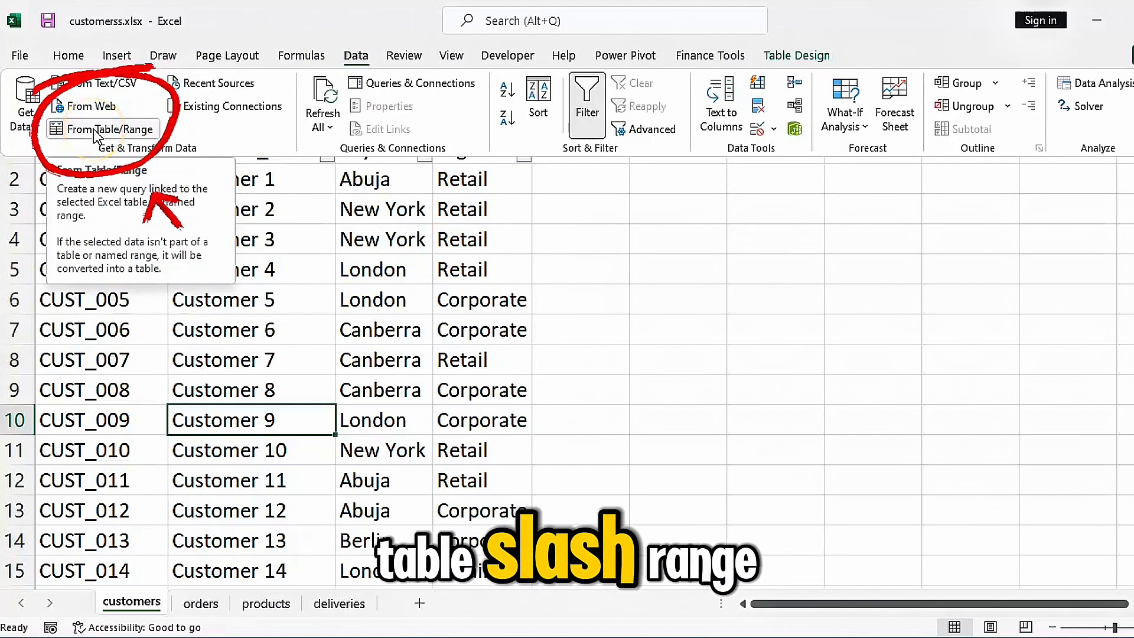
pyautogui.click(95, 130)
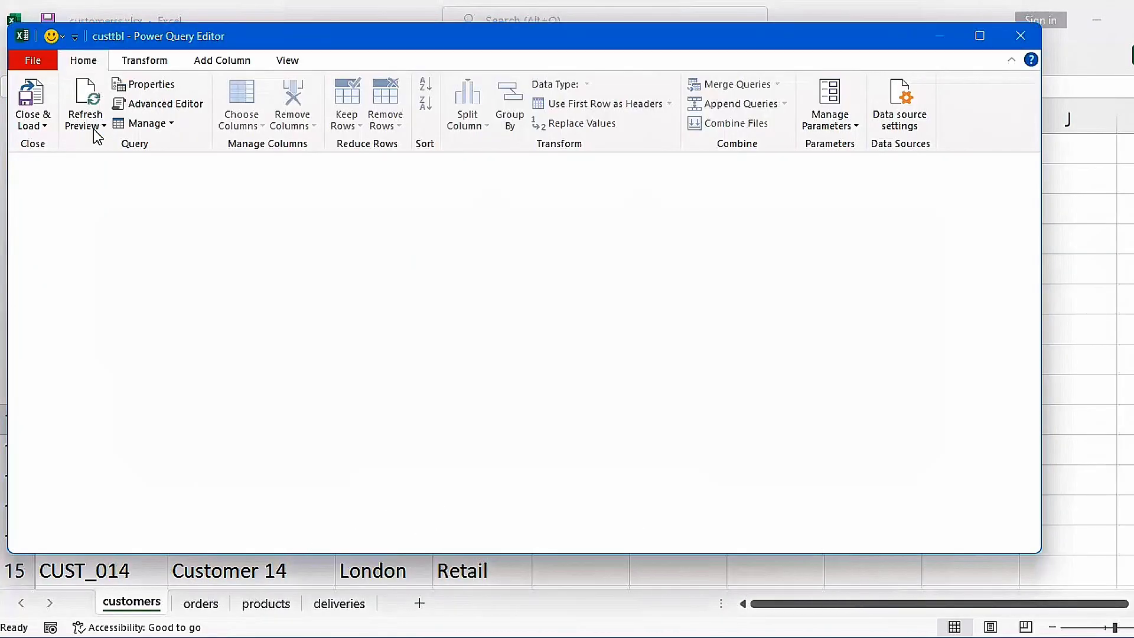
pyautogui.click(330, 320)
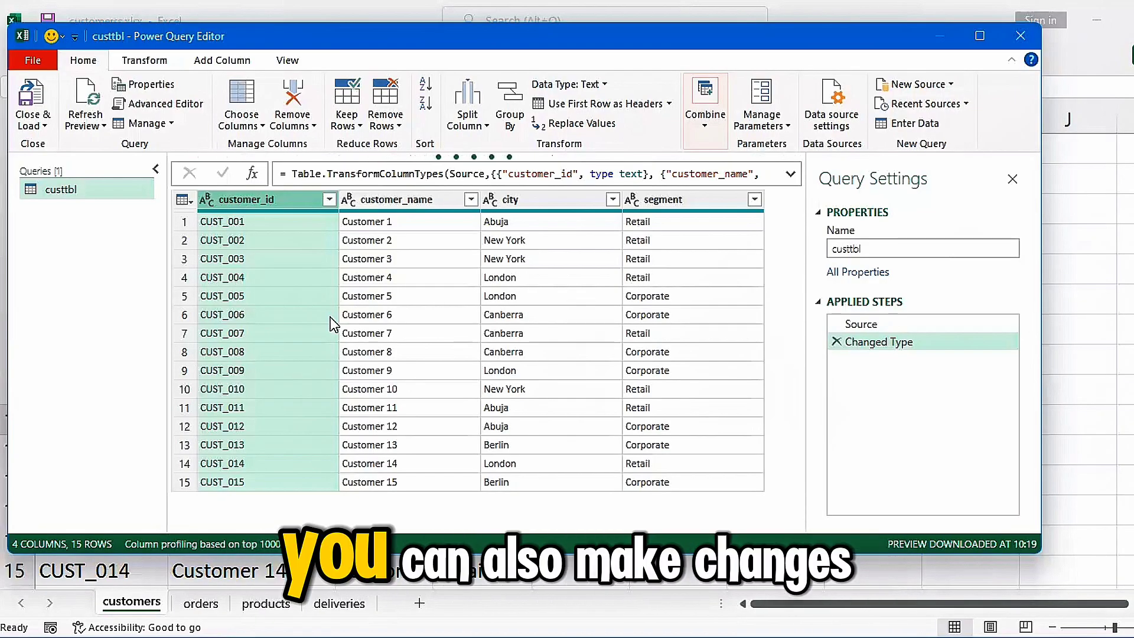
pyautogui.click(423, 176)
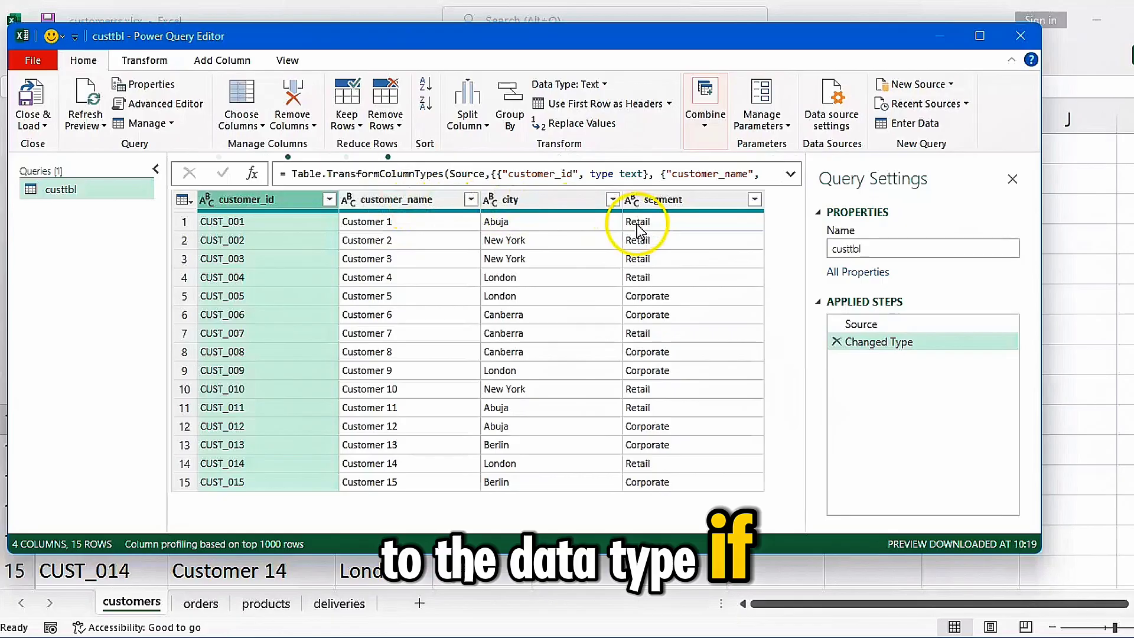
pyautogui.click(38, 127)
pyautogui.click(65, 146)
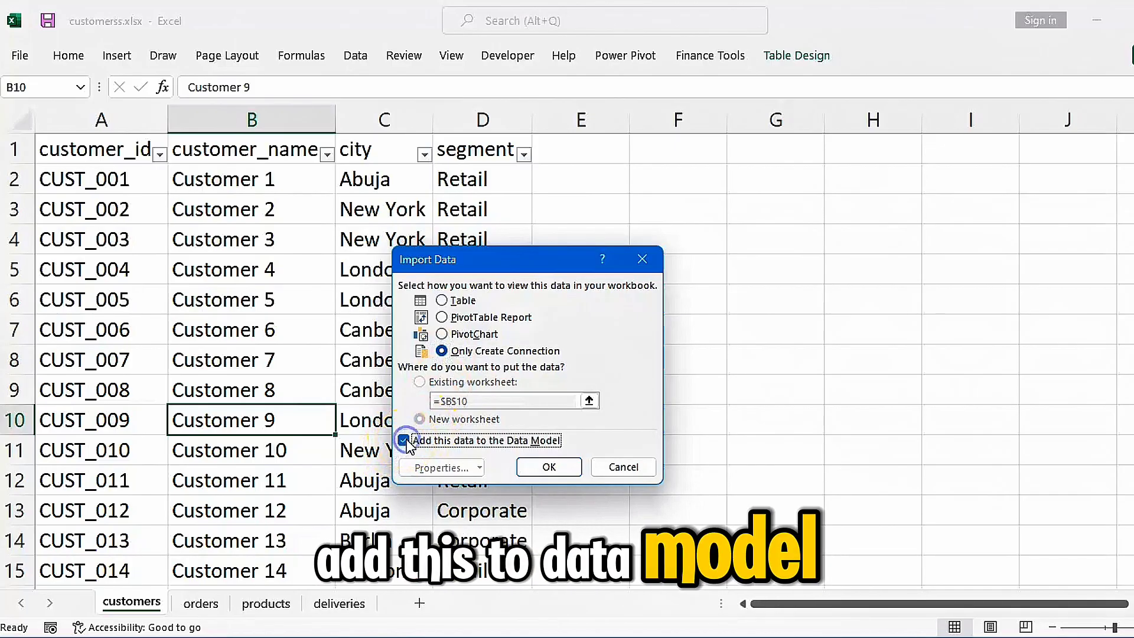
pyautogui.click(534, 470)
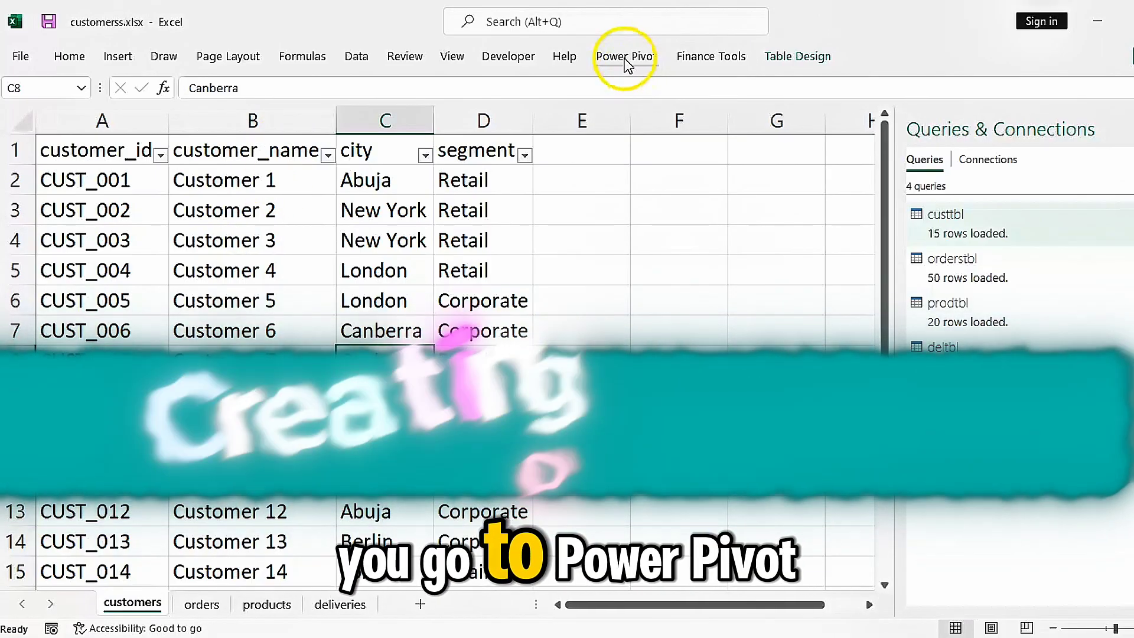
# Step: Open the workbook's data model for management in the Power Pivot window
pyautogui.click(626, 57)
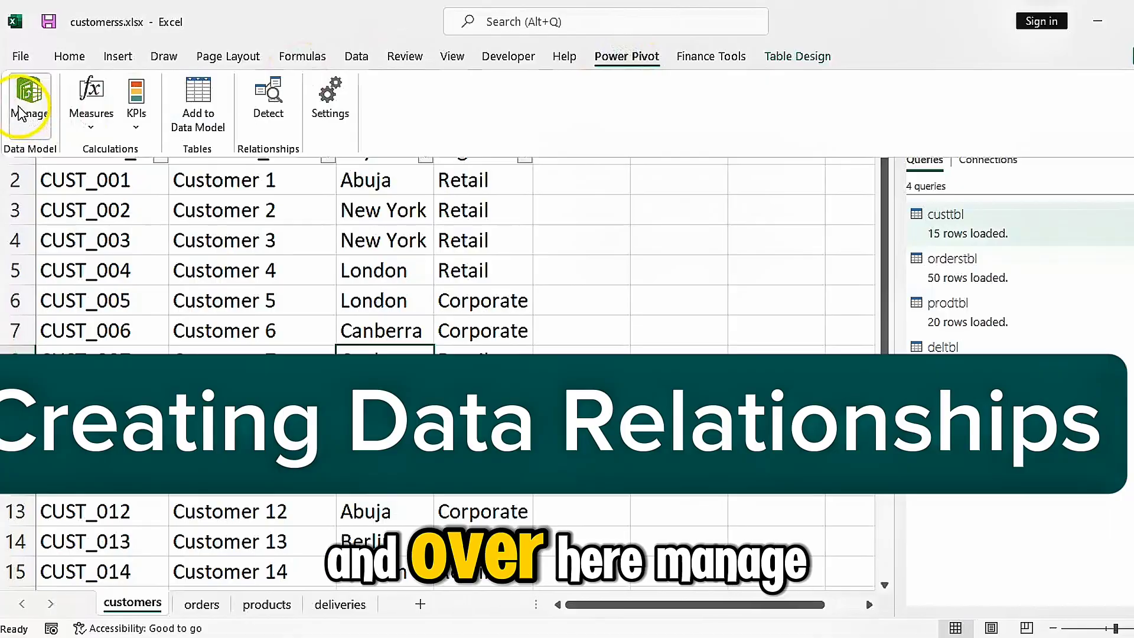
pyautogui.click(30, 118)
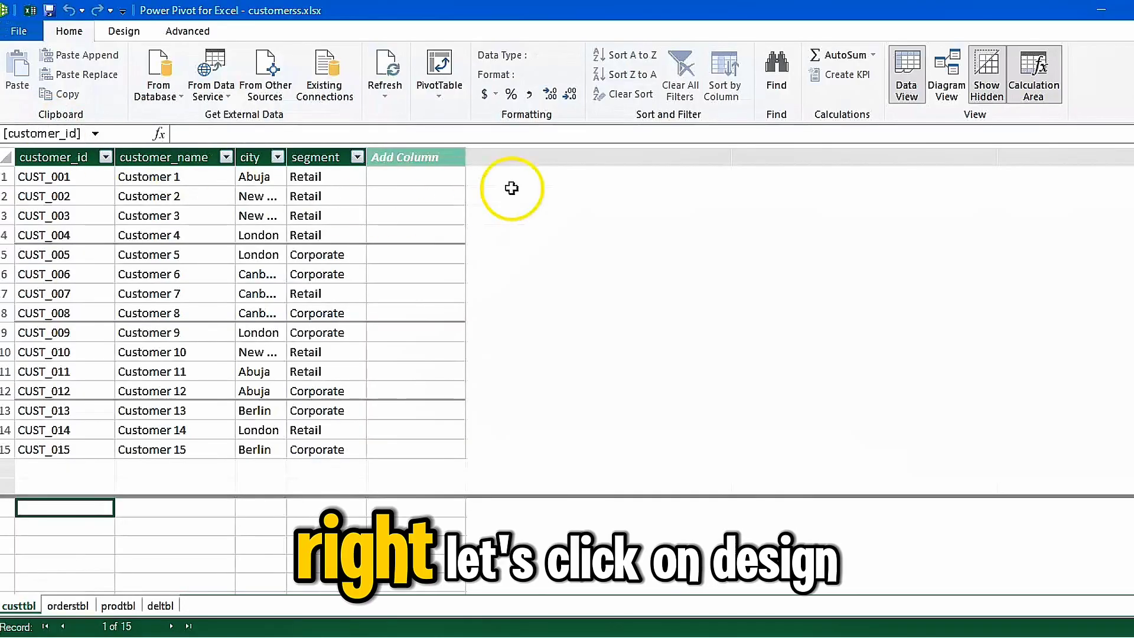
pyautogui.click(124, 33)
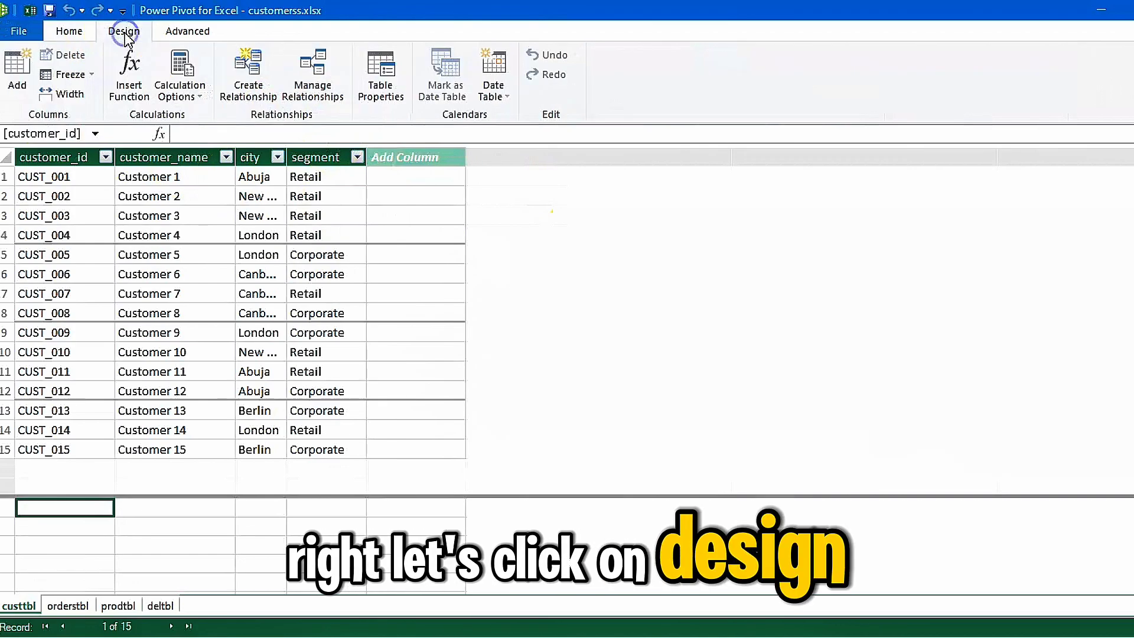
pyautogui.click(252, 78)
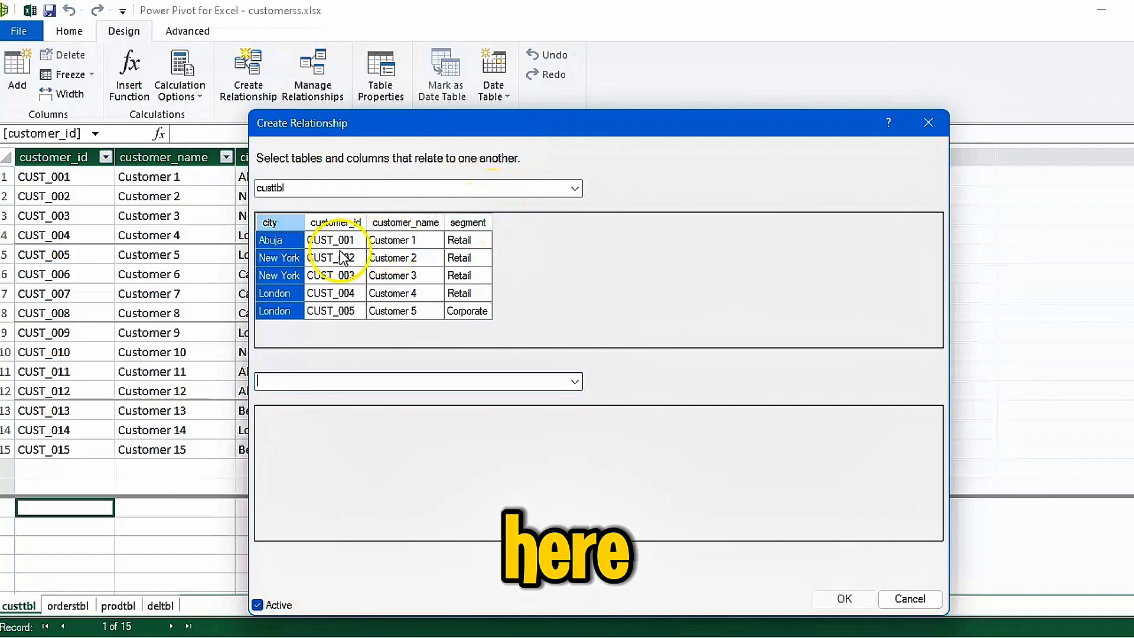
pyautogui.click(575, 382)
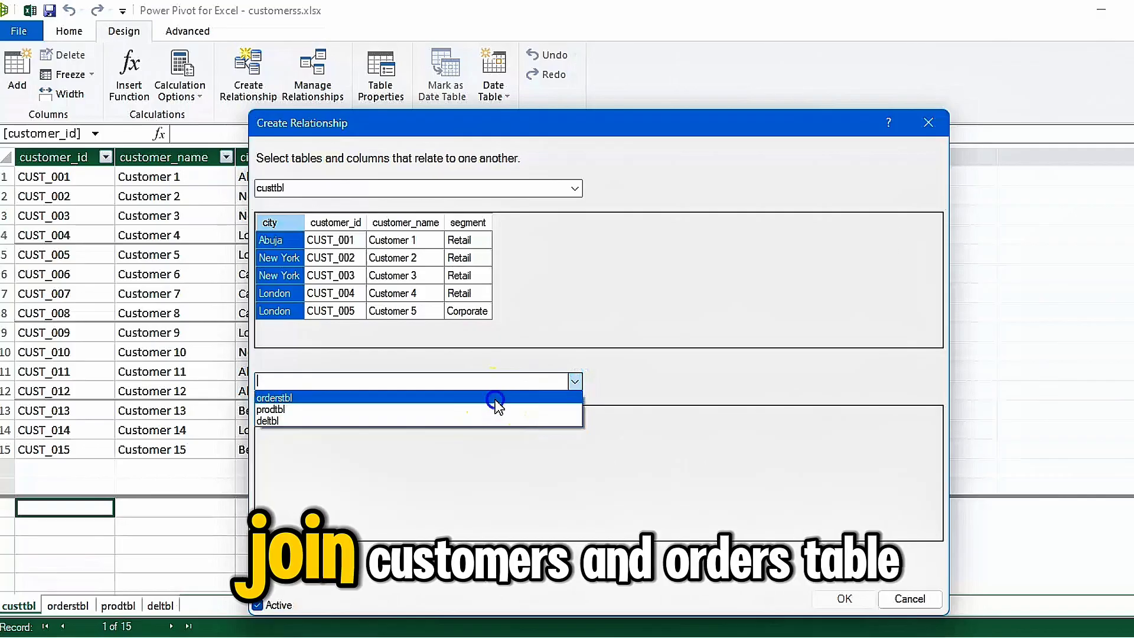
pyautogui.click(495, 400)
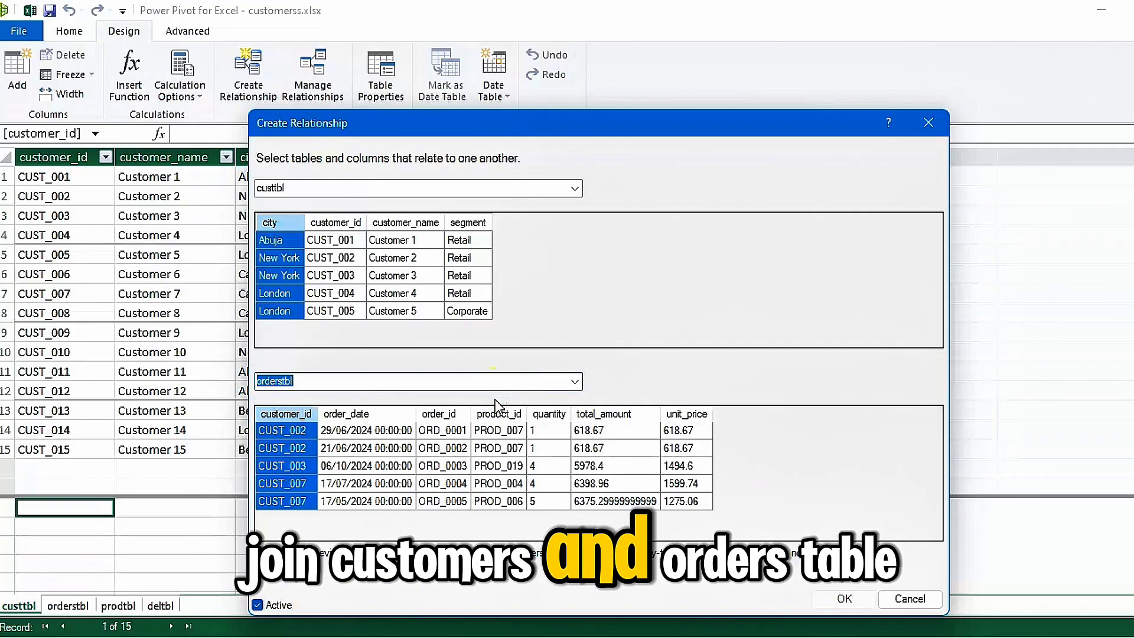
pyautogui.click(333, 225)
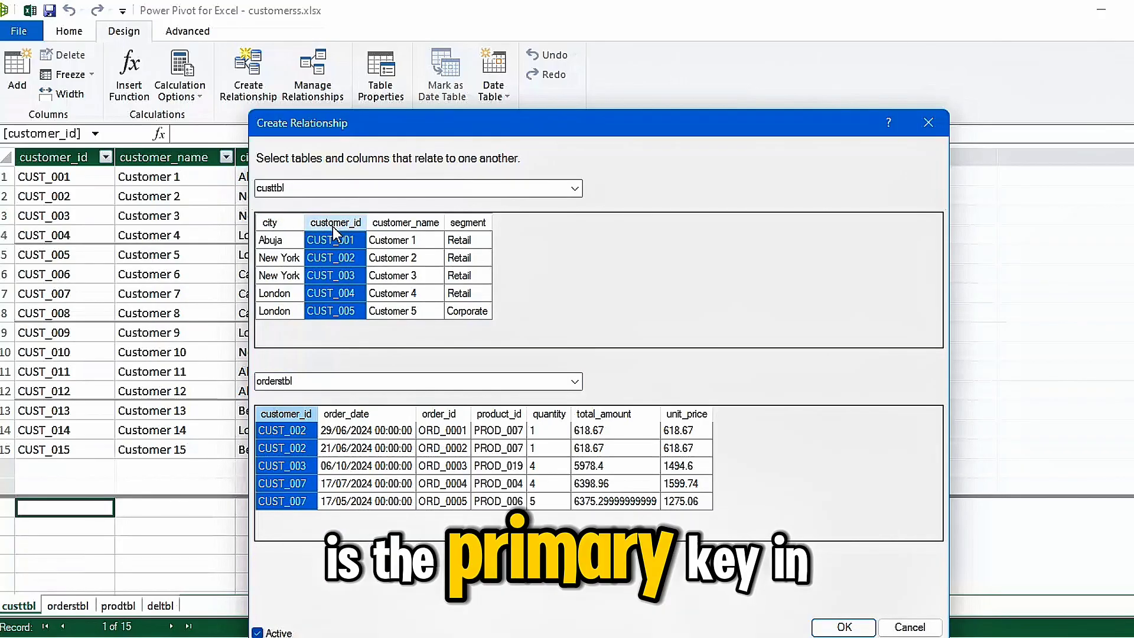
pyautogui.click(306, 414)
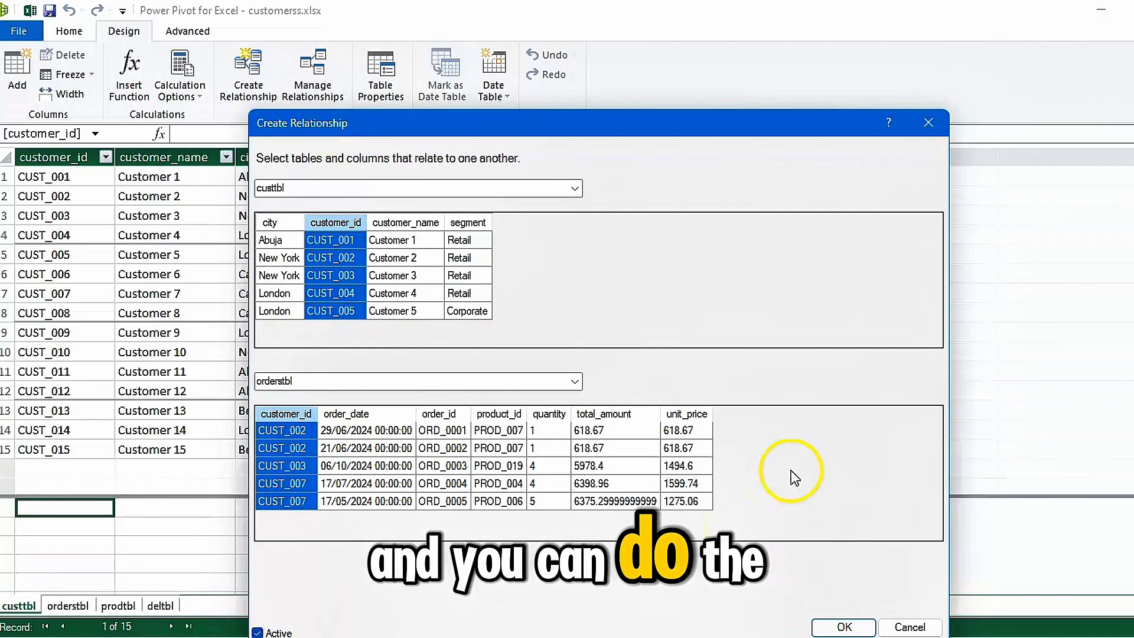
pyautogui.click(929, 122)
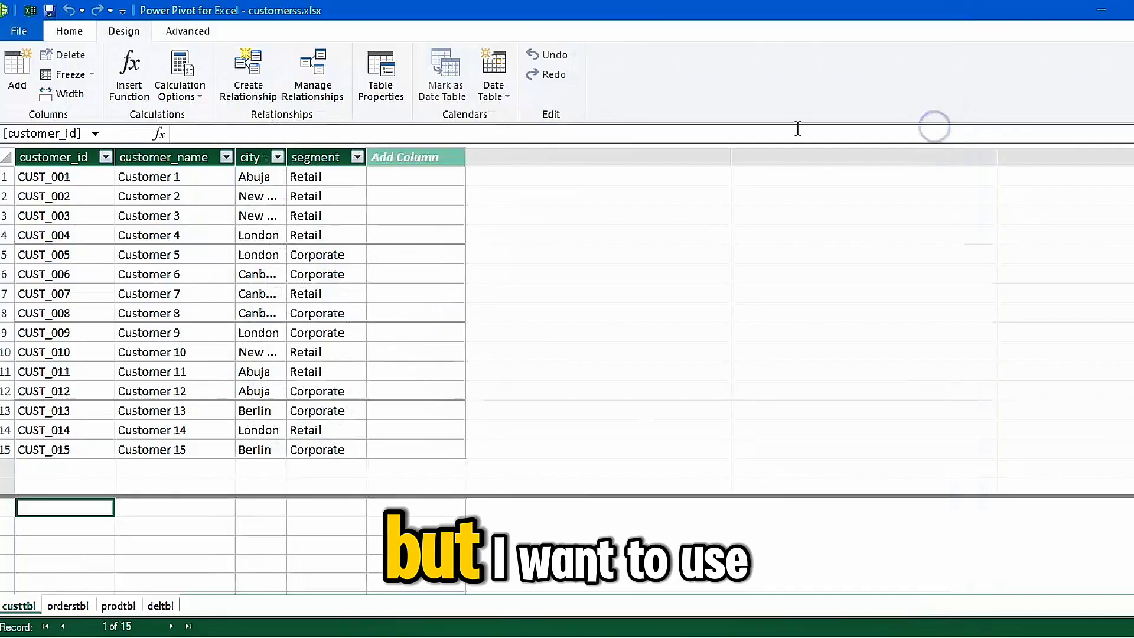
# Step: Show the data model as a diagram and relate custtbl to orderstbl on customer_id
pyautogui.click(70, 32)
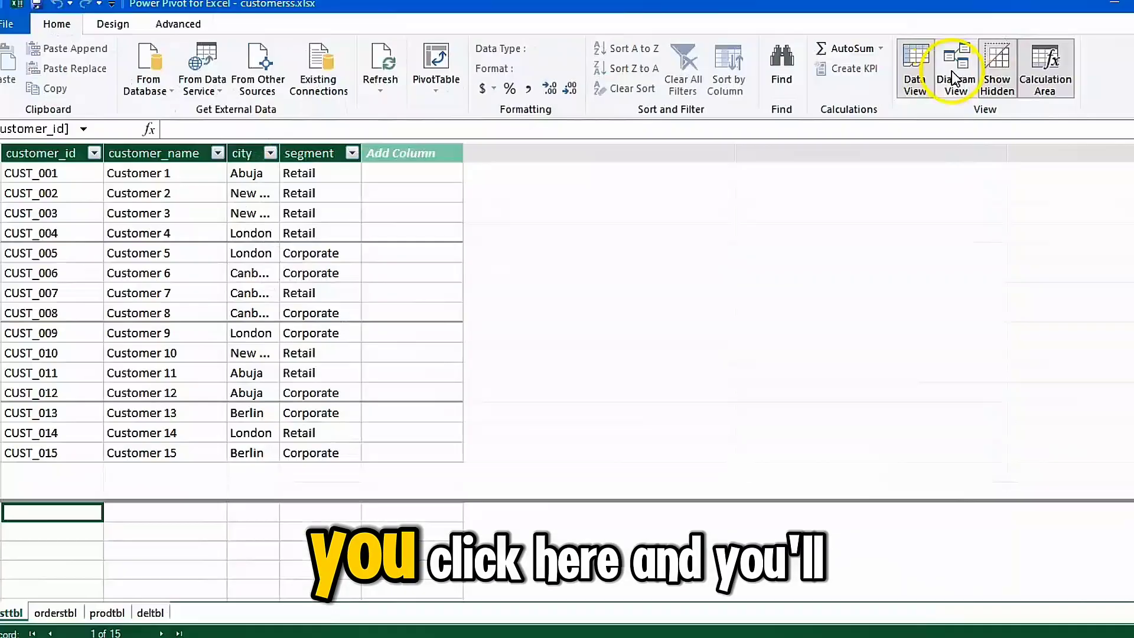
pyautogui.click(954, 80)
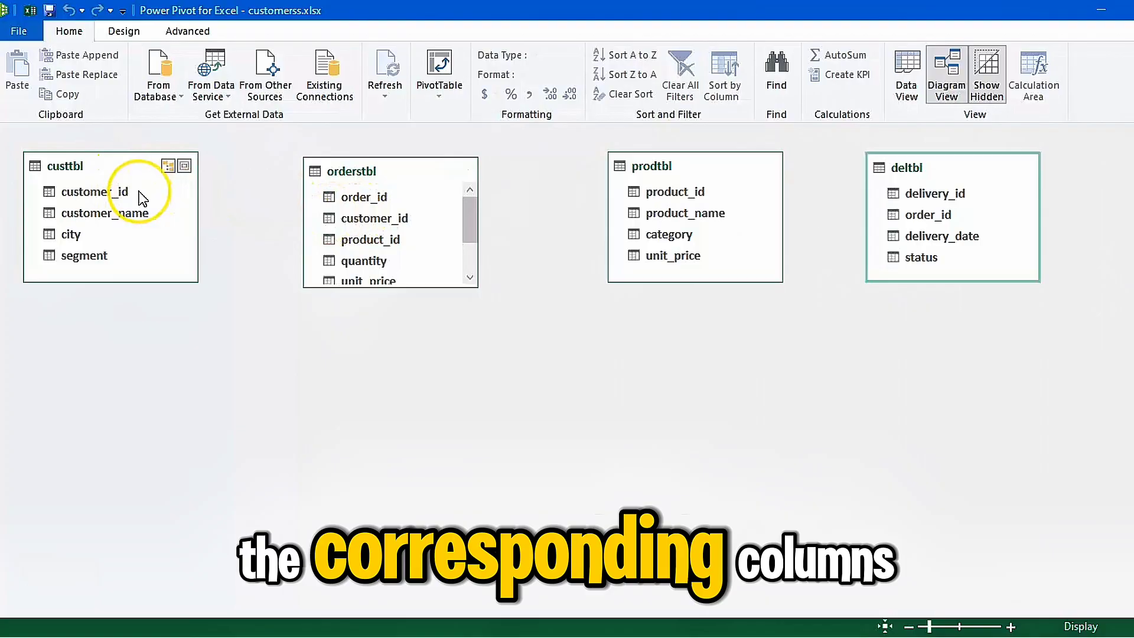
pyautogui.moveTo(142, 197); pyautogui.dragTo(347, 220)
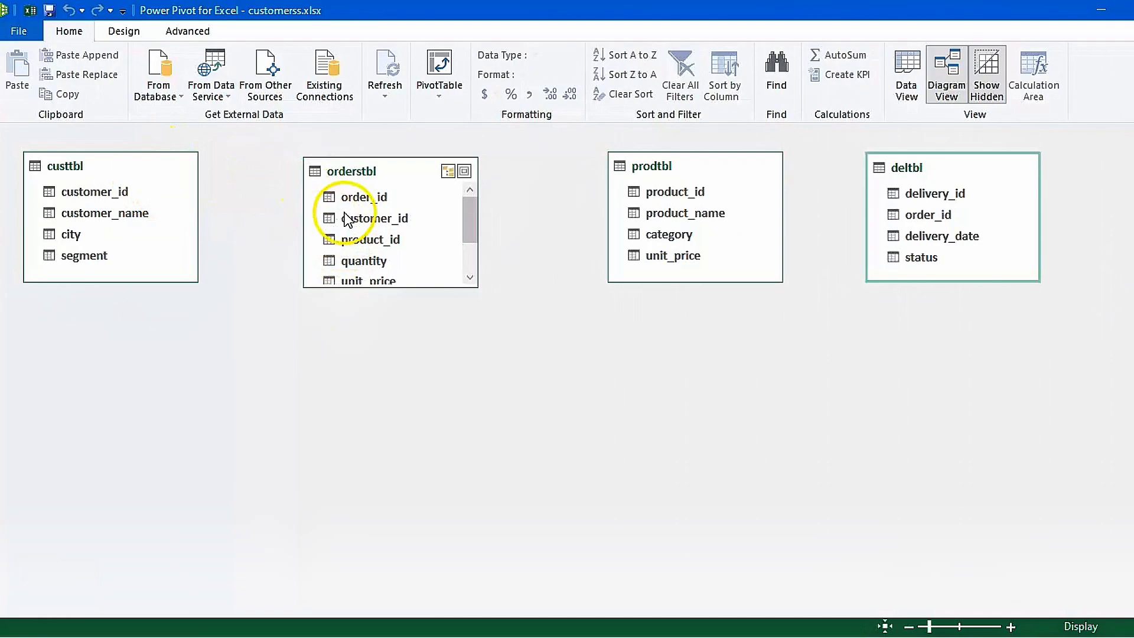
pyautogui.click(170, 193)
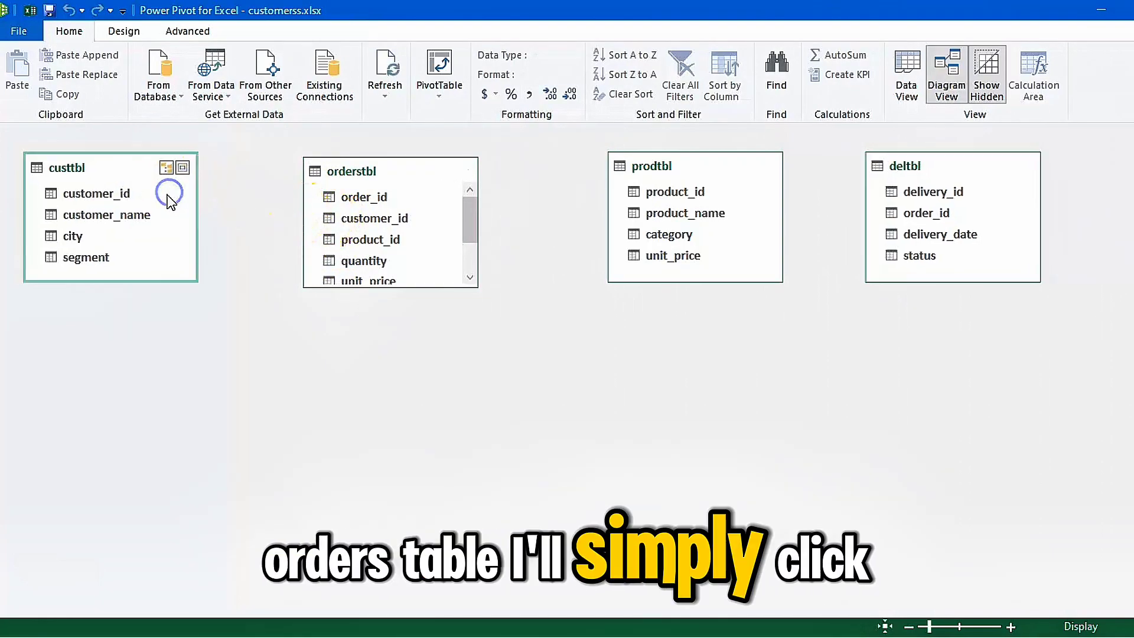
pyautogui.click(150, 196)
pyautogui.click(179, 190)
pyautogui.moveTo(189, 195); pyautogui.dragTo(327, 213)
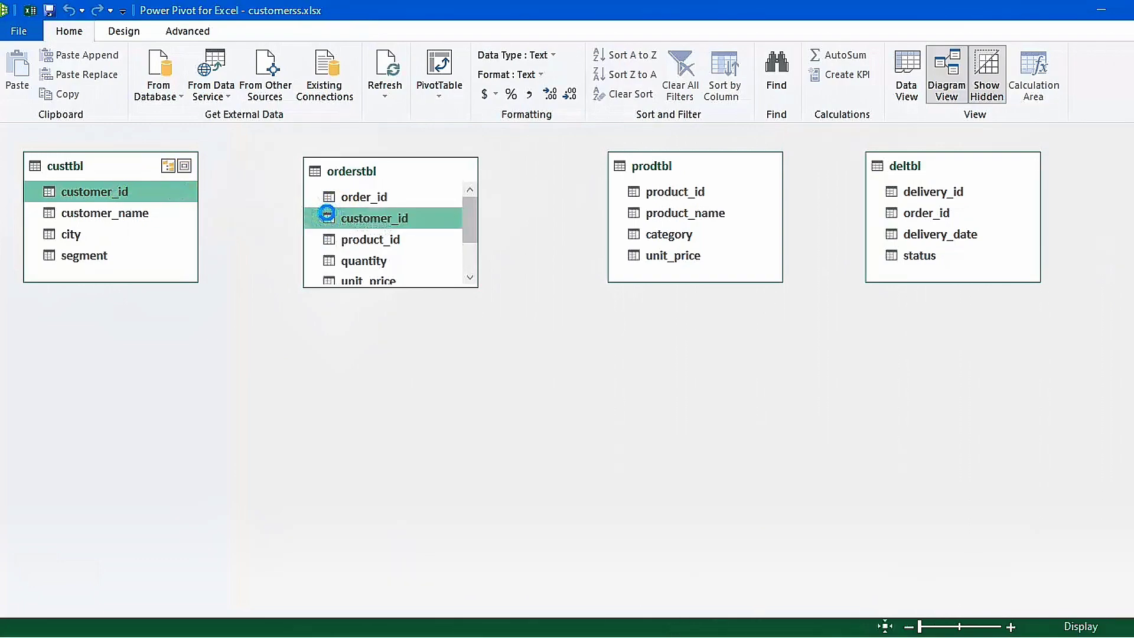
pyautogui.click(239, 228)
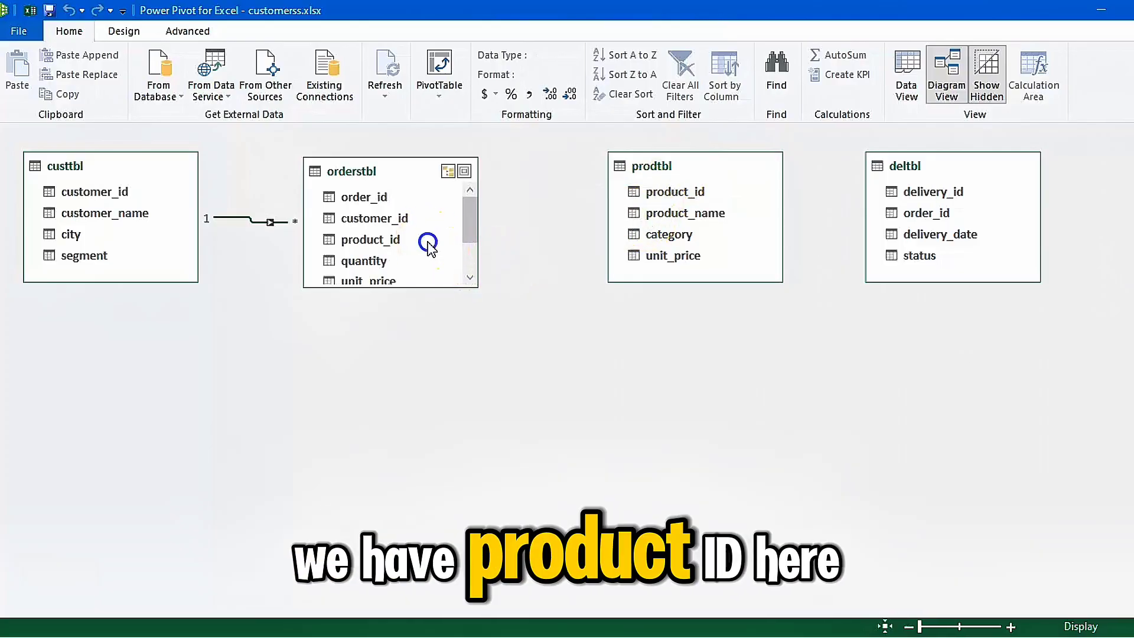
# Step: Relate orderstbl to prodtbl on product_id and to deltbl on order_id, placing deltbl beneath orderstbl
pyautogui.click(393, 242)
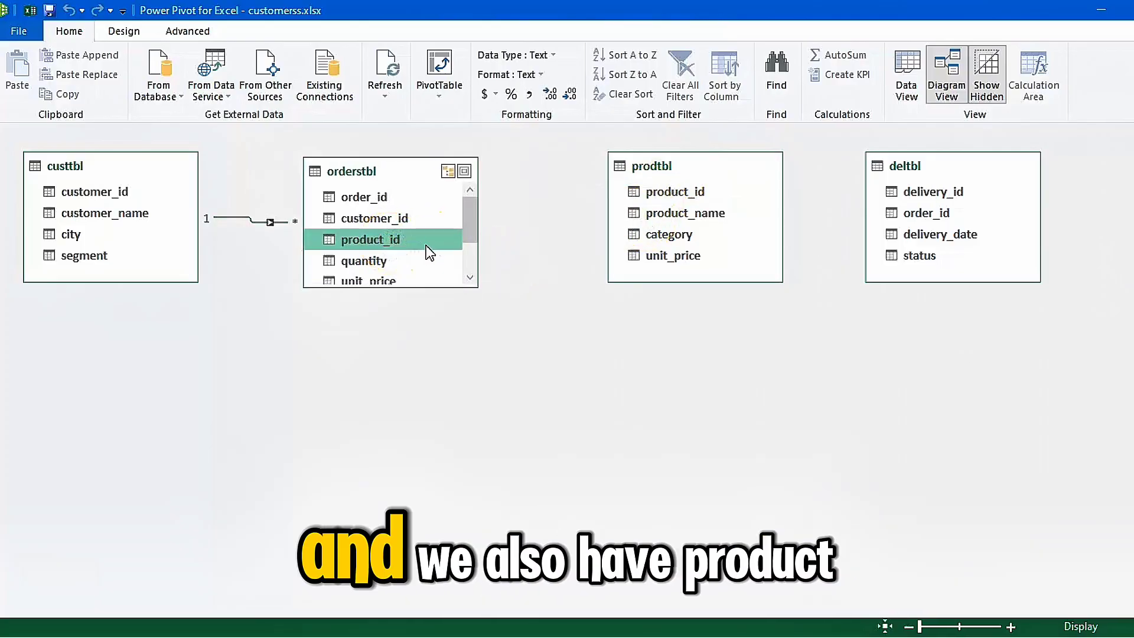
pyautogui.moveTo(445, 243); pyautogui.dragTo(625, 194)
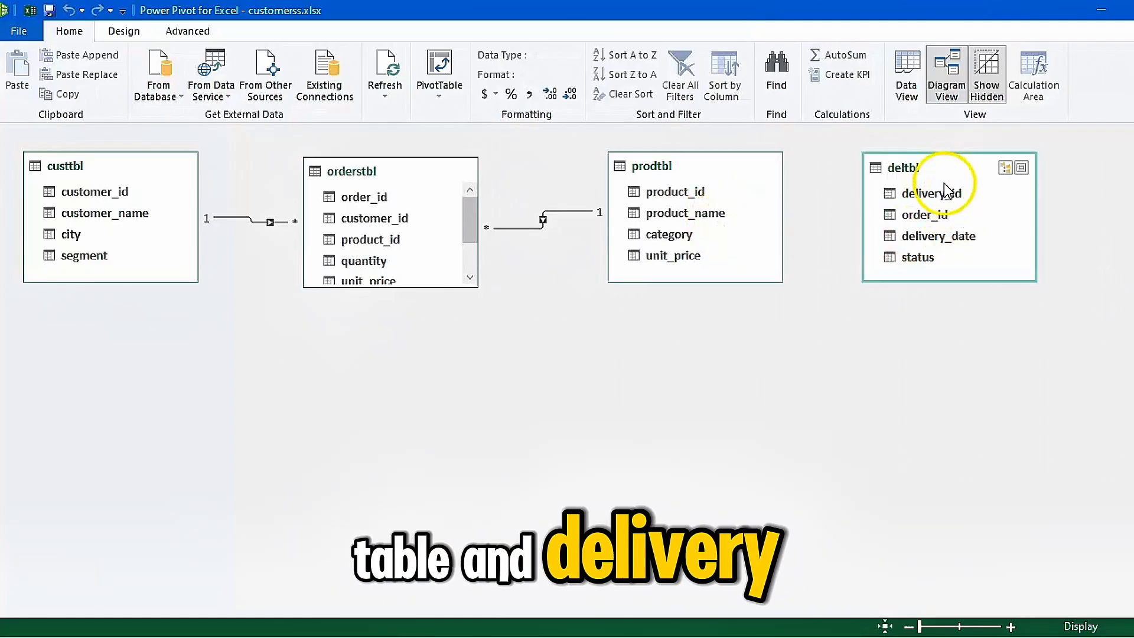
pyautogui.moveTo(952, 171); pyautogui.dragTo(388, 348)
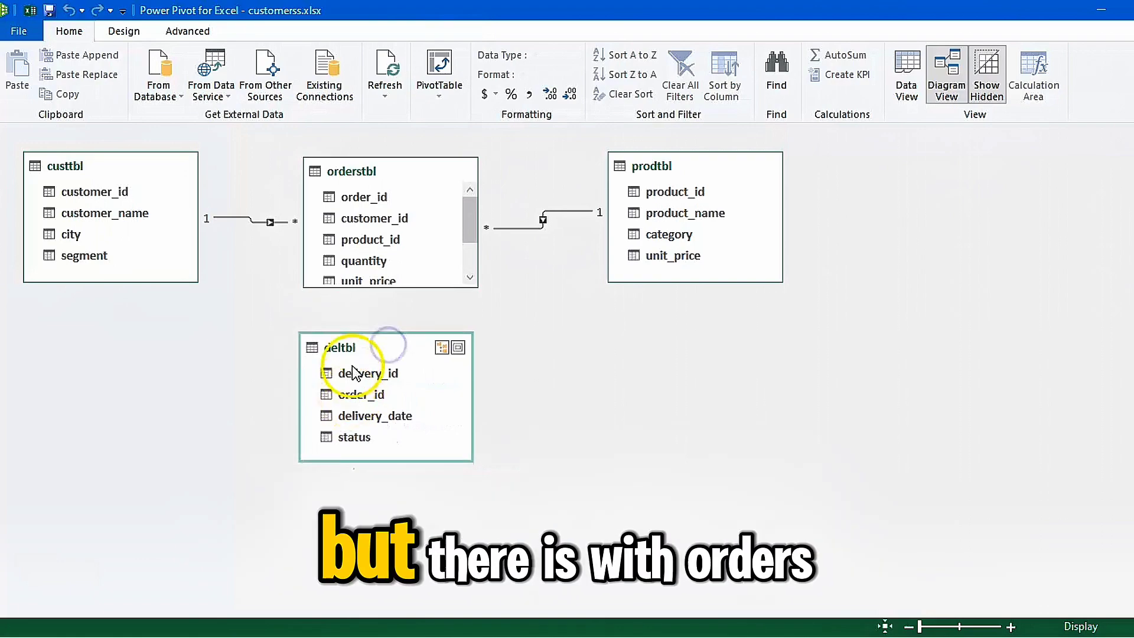
pyautogui.click(371, 197)
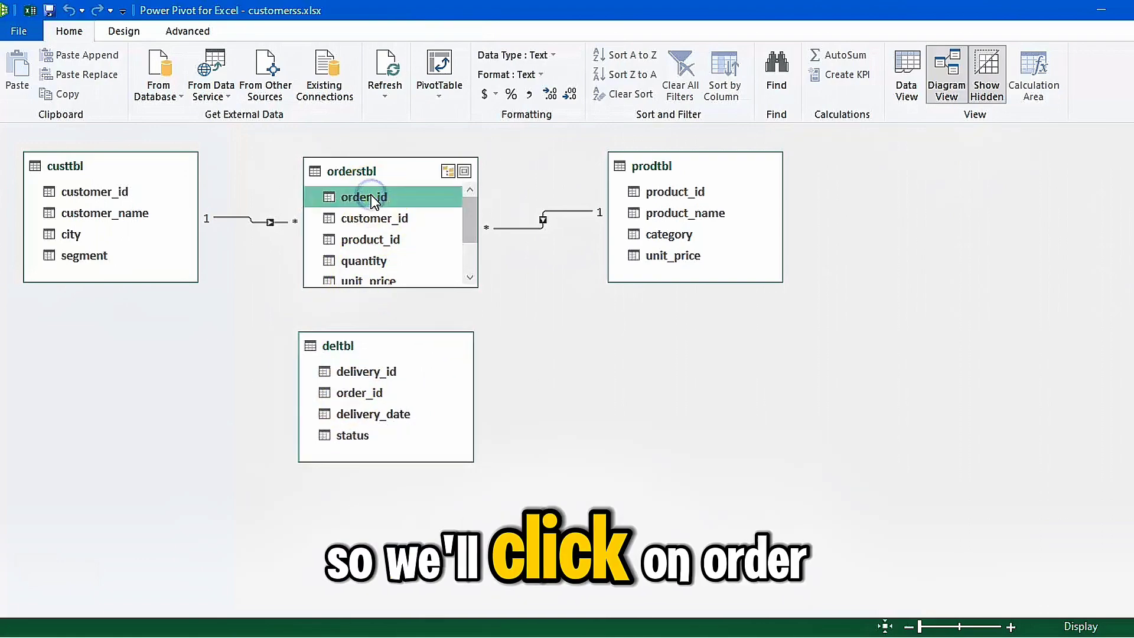
pyautogui.moveTo(371, 199); pyautogui.dragTo(376, 390)
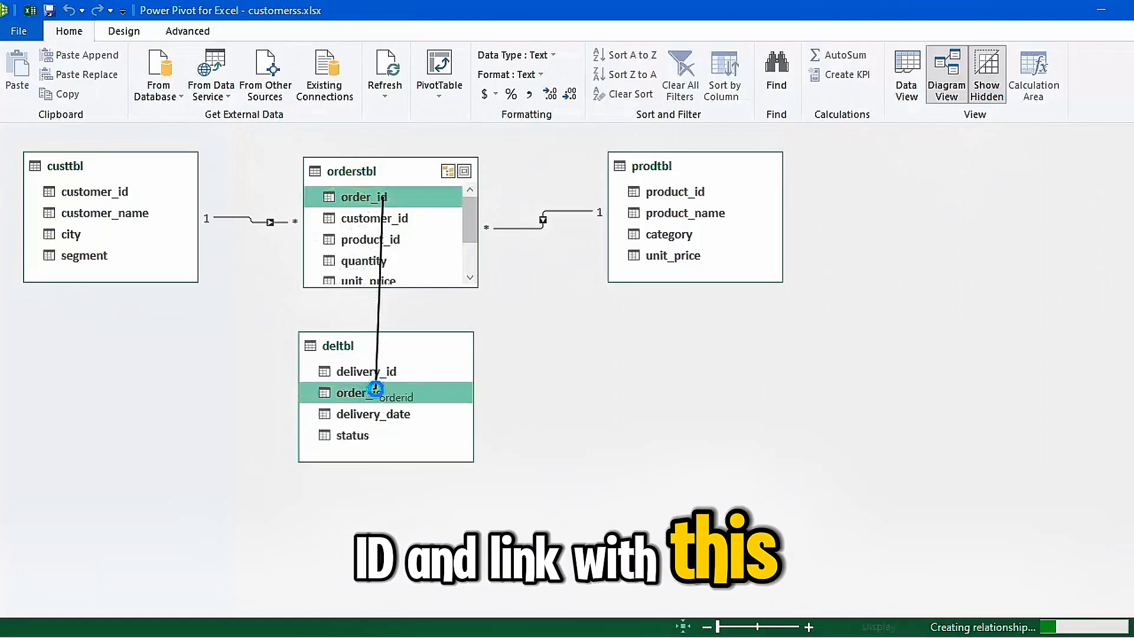
# Step: Tidy the diagram layout by moving orderstbl slightly lower between custtbl and prodtbl and placing deltbl lower beneath it
pyautogui.moveTo(412, 346); pyautogui.dragTo(382, 388)
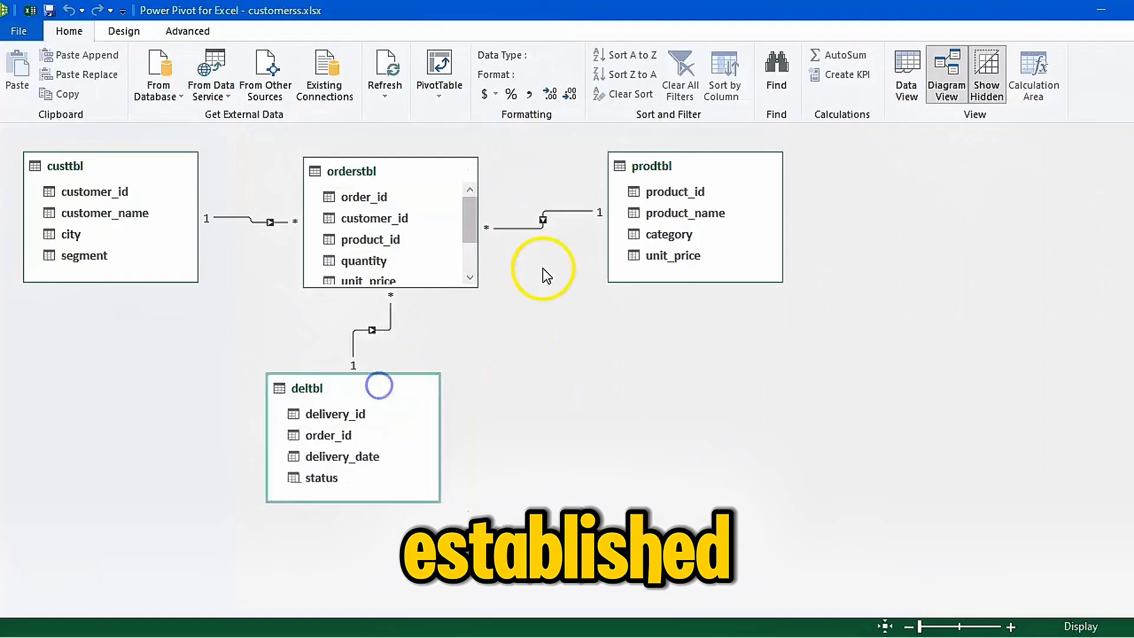
pyautogui.click(408, 173)
pyautogui.moveTo(408, 173); pyautogui.dragTo(396, 217)
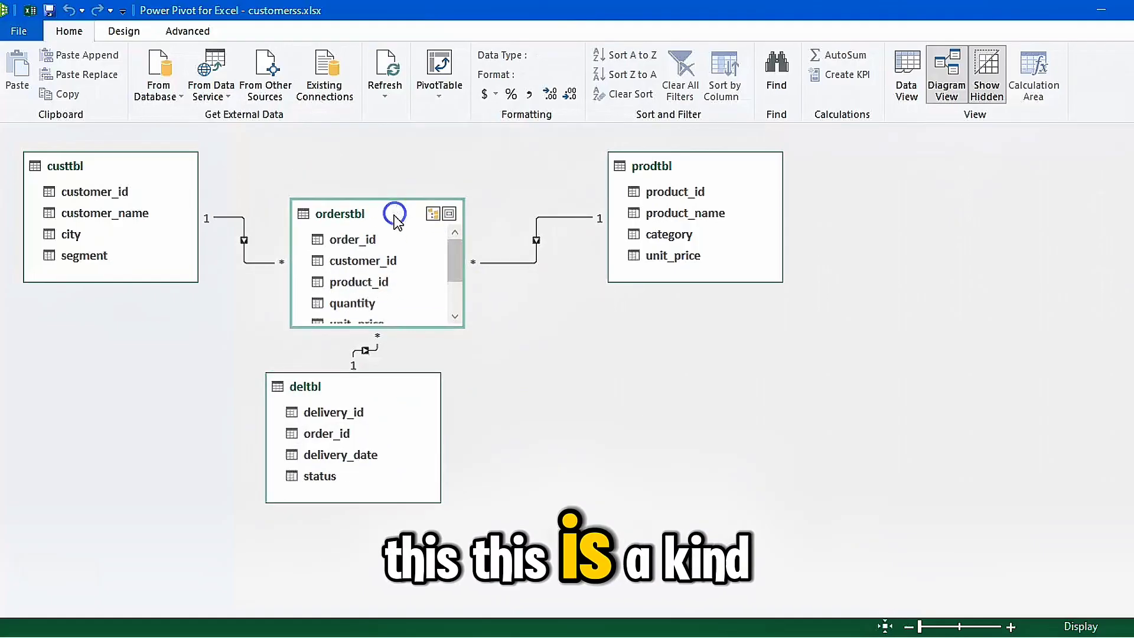
pyautogui.moveTo(370, 387); pyautogui.dragTo(384, 407)
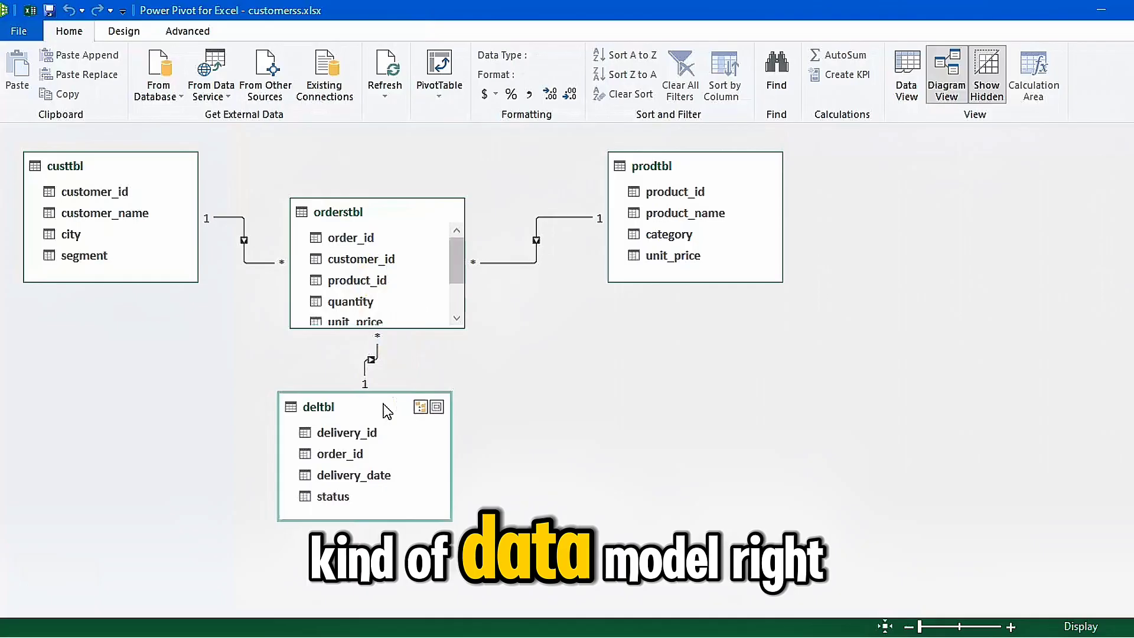
pyautogui.click(644, 342)
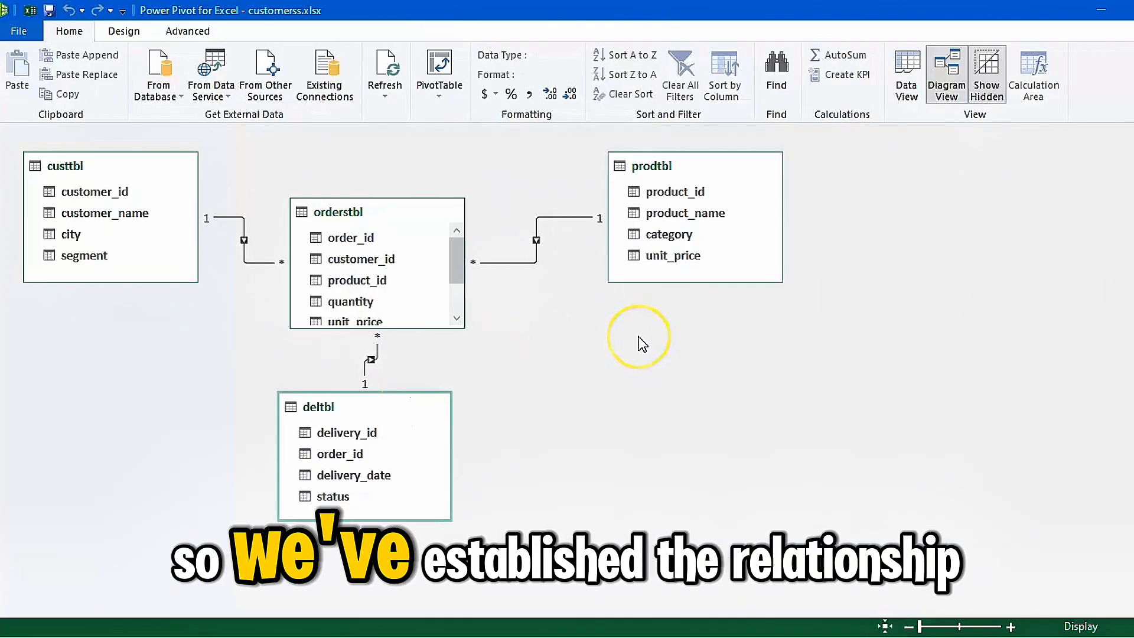
# Step: In the orderstbl data view, add a calculated column named Revenue that multiplies orderstbl[quantity] by orderstbl[unit_price]
pyautogui.click(291, 454)
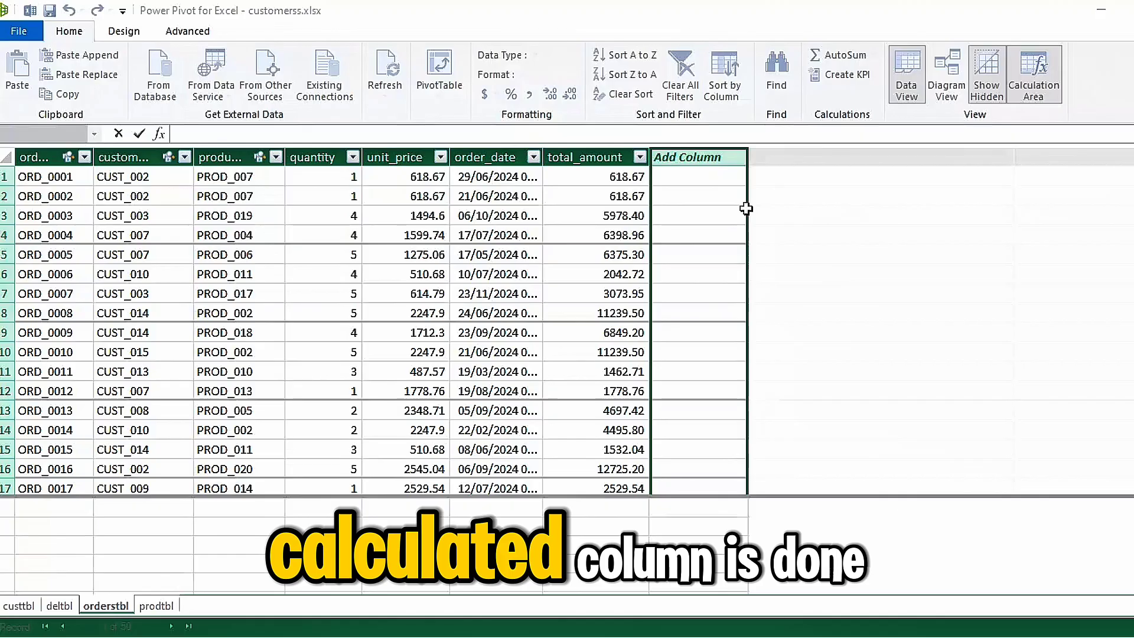
pyautogui.click(386, 134)
pyautogui.write('Reve')
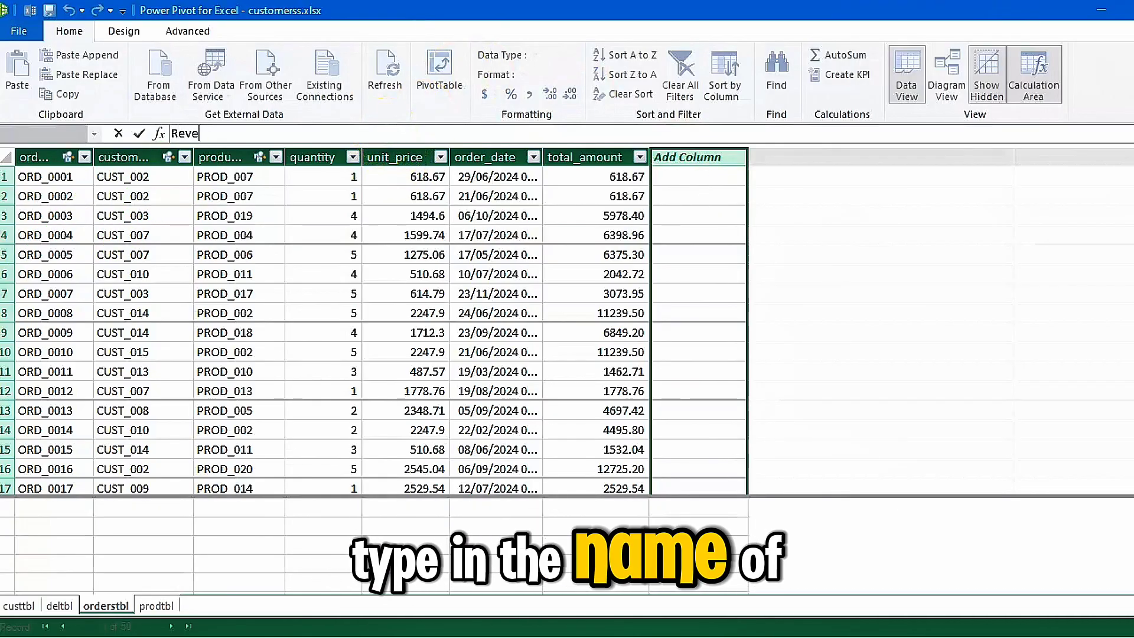
pyautogui.write('nue')
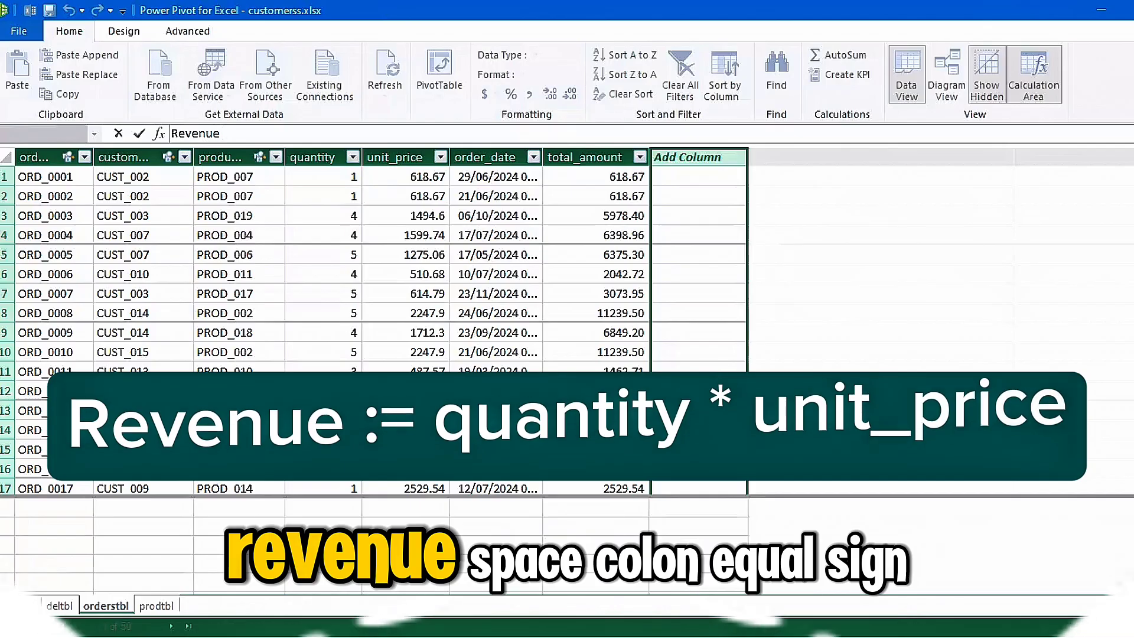
pyautogui.write(' :=')
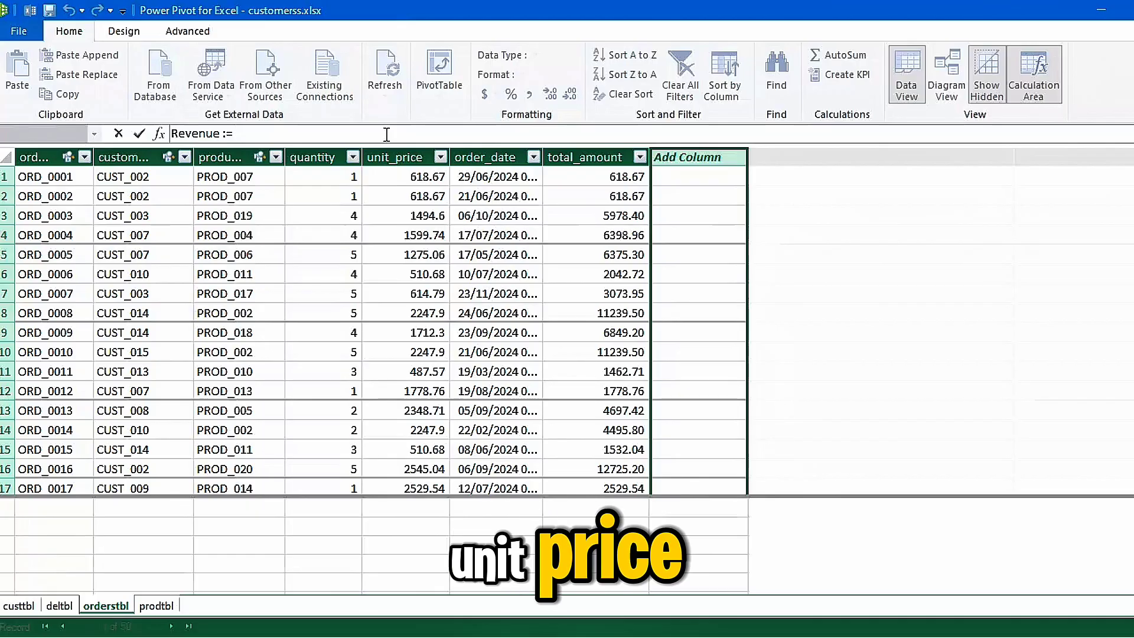
pyautogui.write(' quan')
pyautogui.press('Tab')
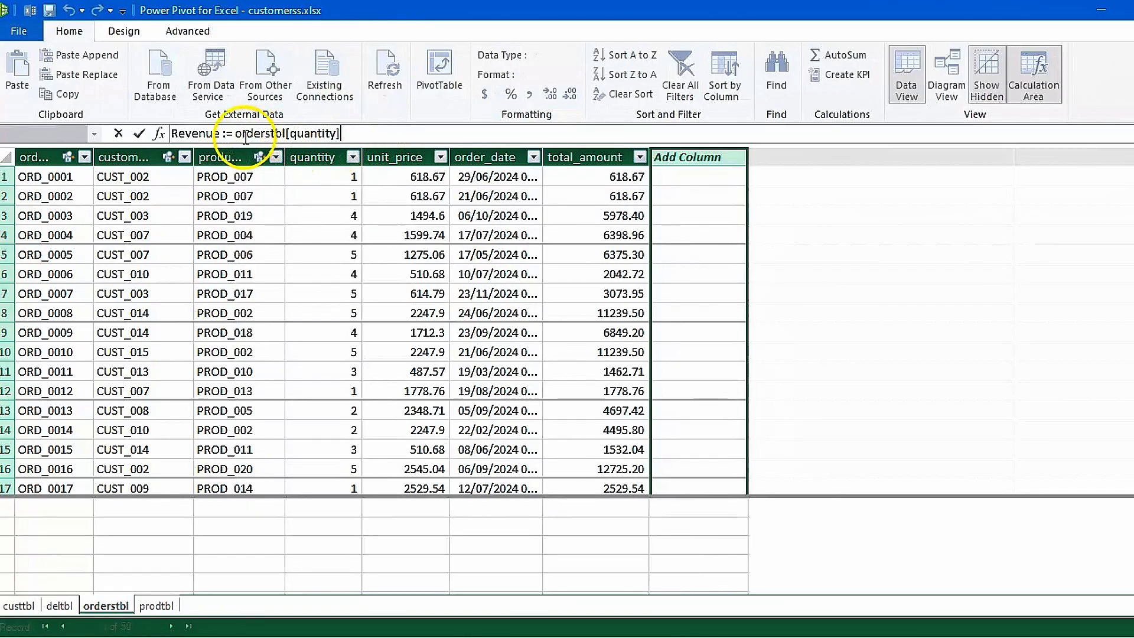
pyautogui.write('* unit')
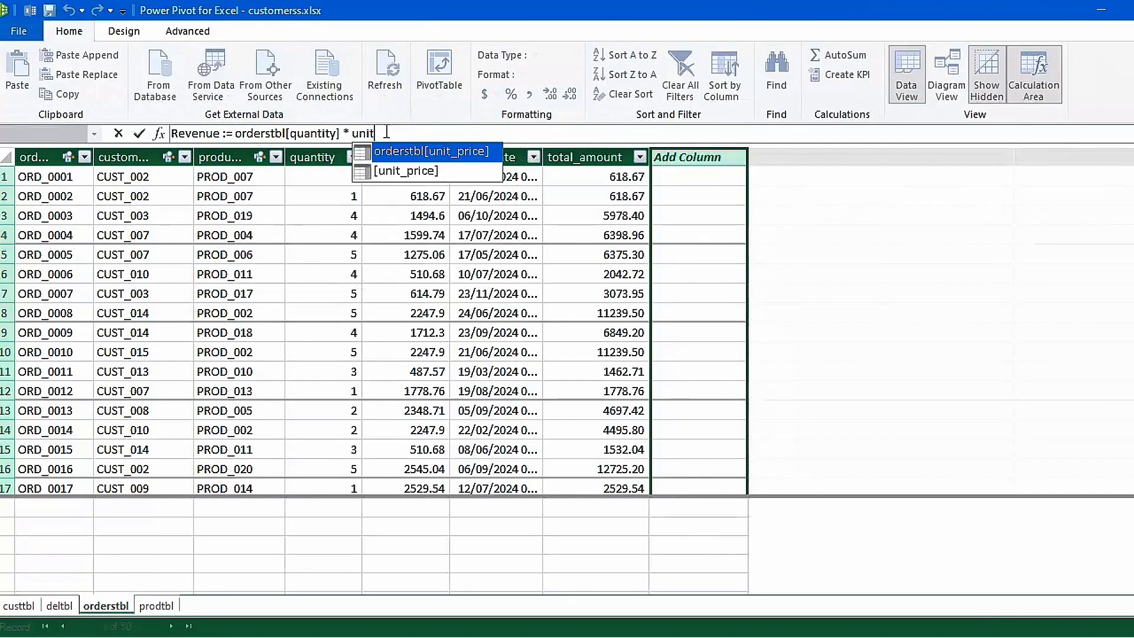
pyautogui.press('Tab')
pyautogui.press('Return')
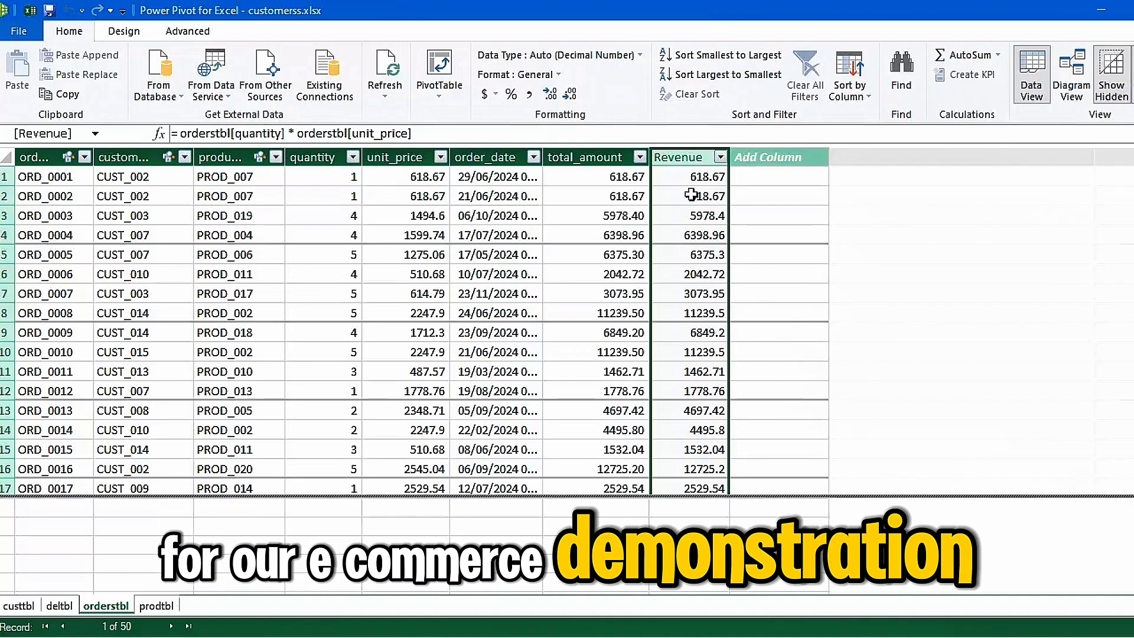
# Step: Add a measure named Total Sales that sums [Revenue], in the first customer_id cell of the orderstbl calculation area
pyautogui.click(143, 508)
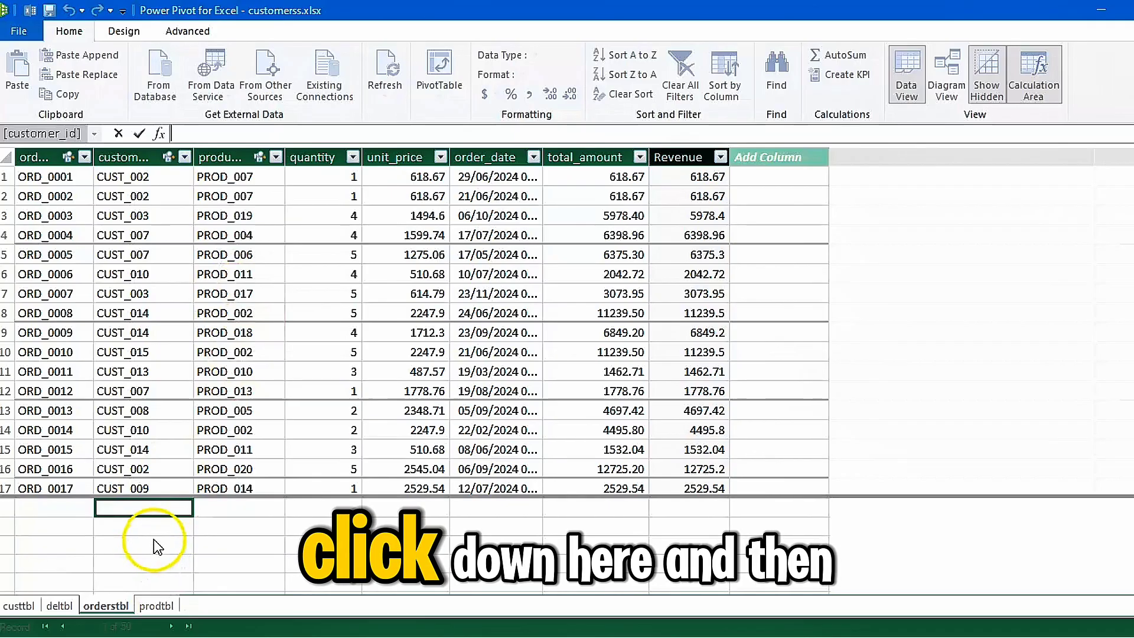
pyautogui.click(305, 134)
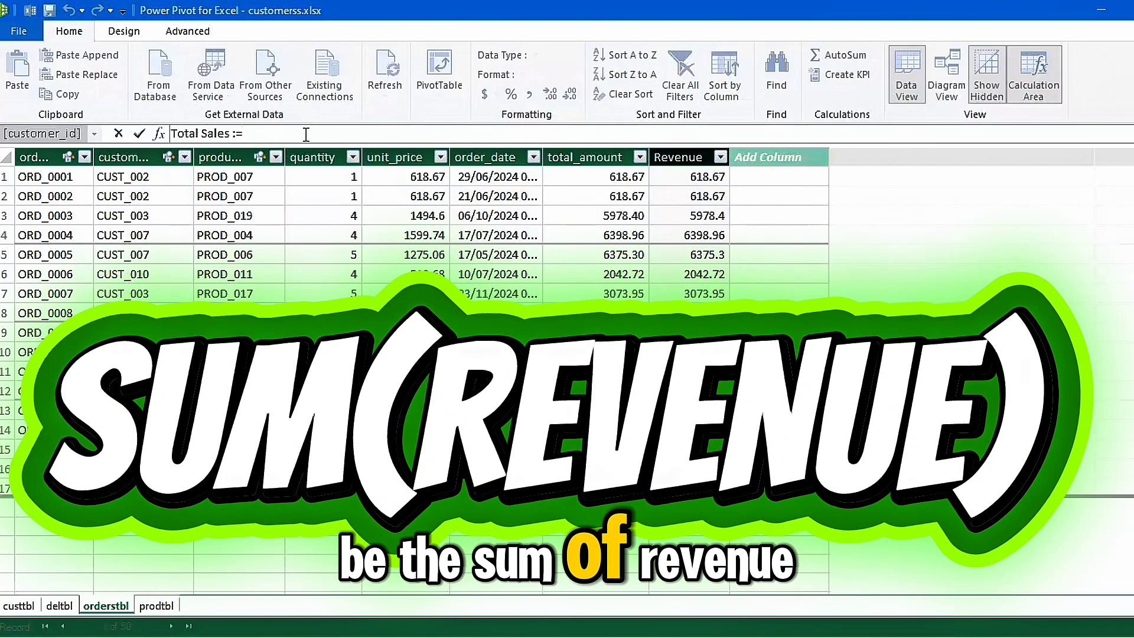
pyautogui.write('sum')
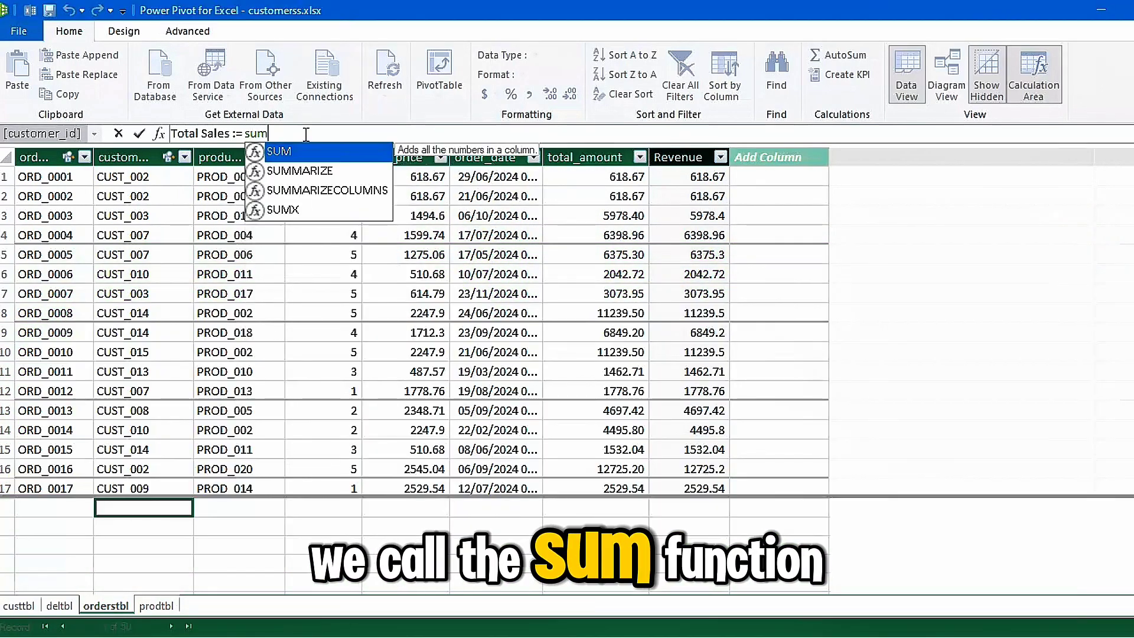
pyautogui.press('Tab')
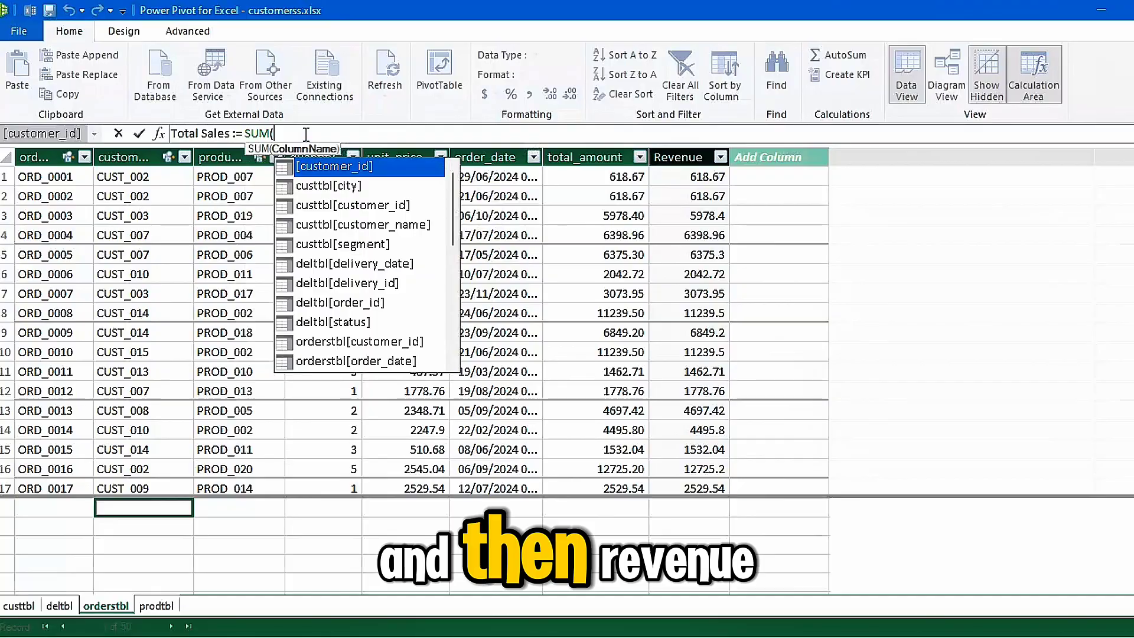
pyautogui.write('re')
pyautogui.press('Down')
pyautogui.press('Tab')
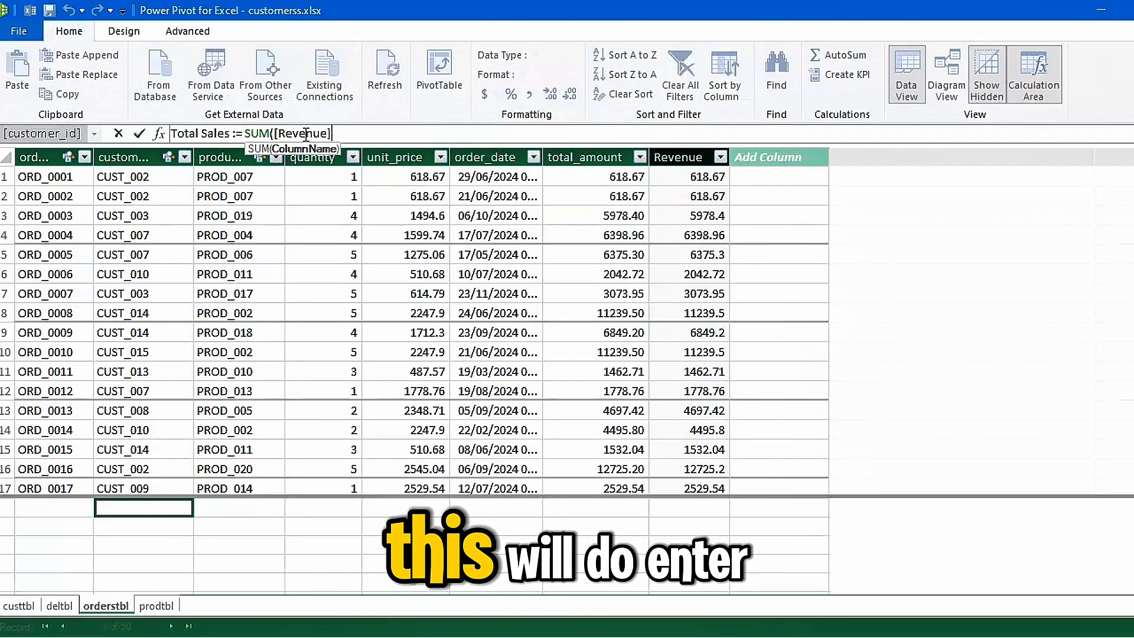
pyautogui.write(')')
pyautogui.press('Return')
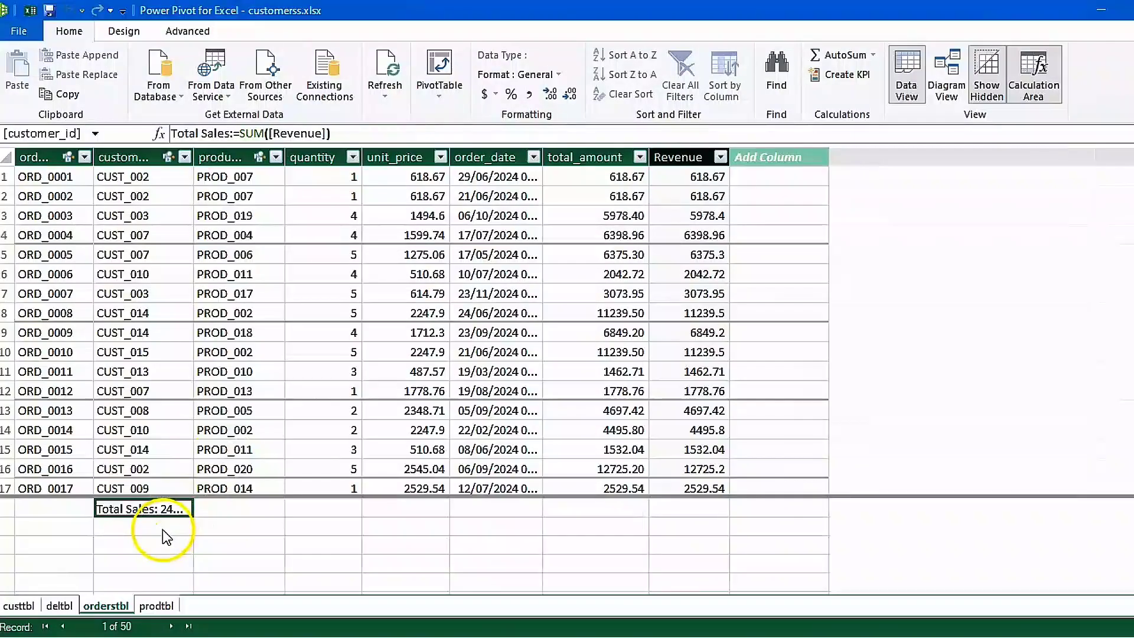
# Step: Add a measure named Total Quantity directly beneath Total Sales that sums orderstbl[quantity]
pyautogui.click(158, 525)
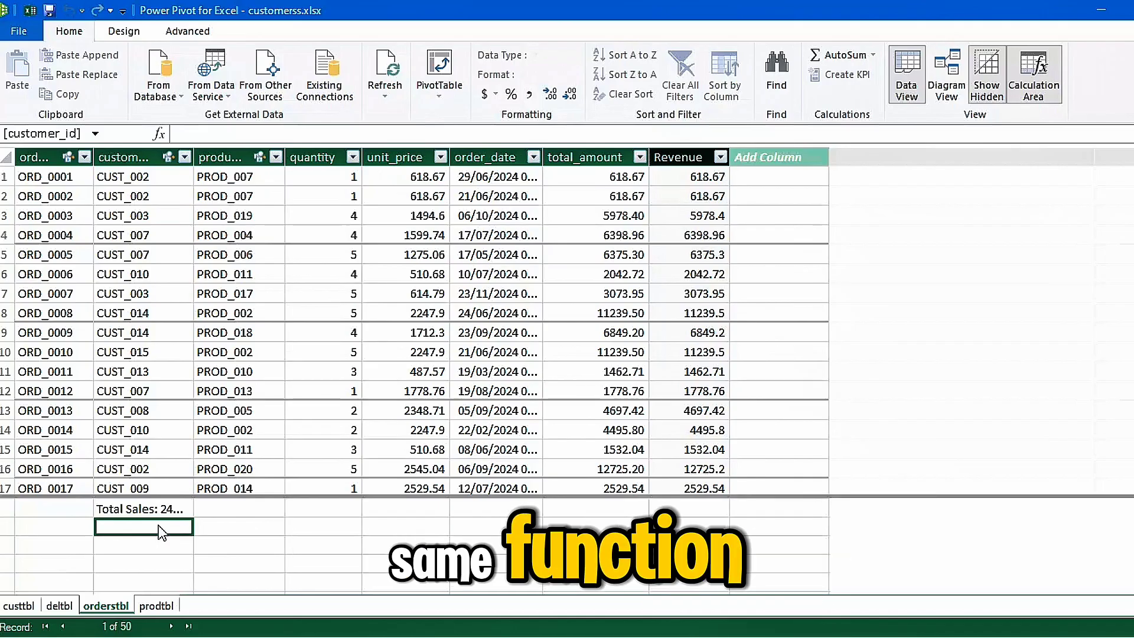
pyautogui.write('To')
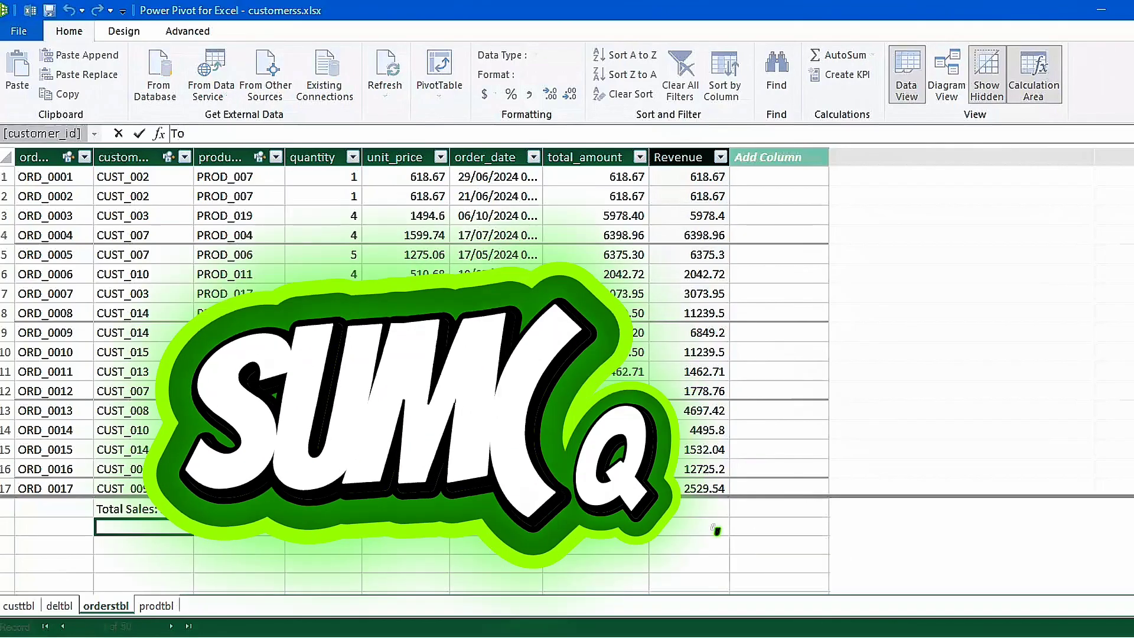
pyautogui.write('tal Quantity := SUM(')
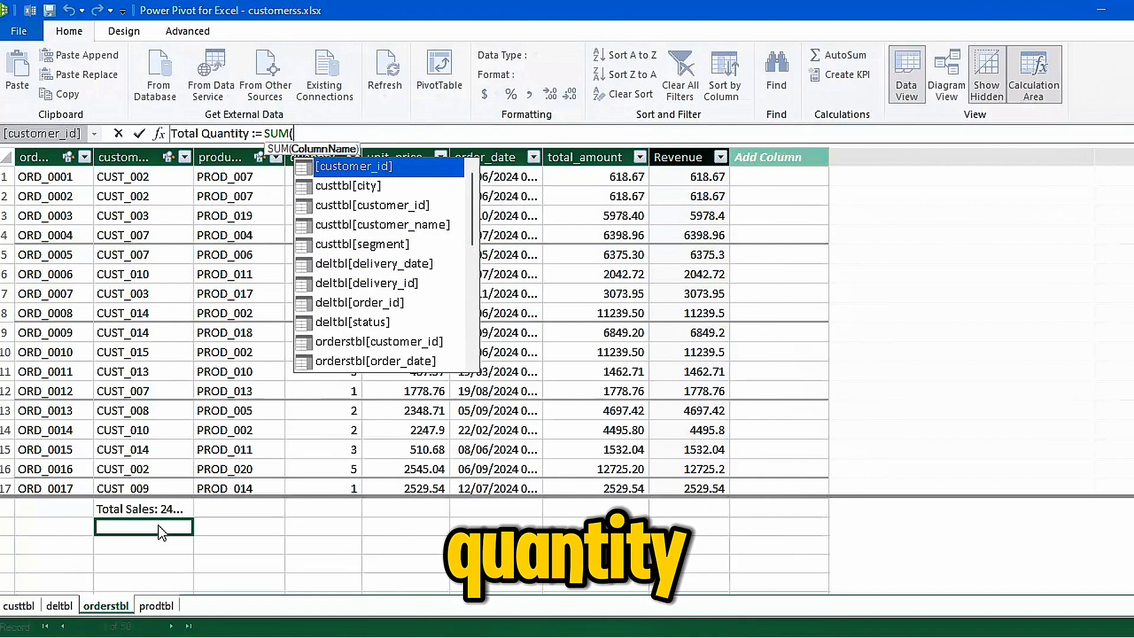
pyautogui.write('orderstbl[quantity]')
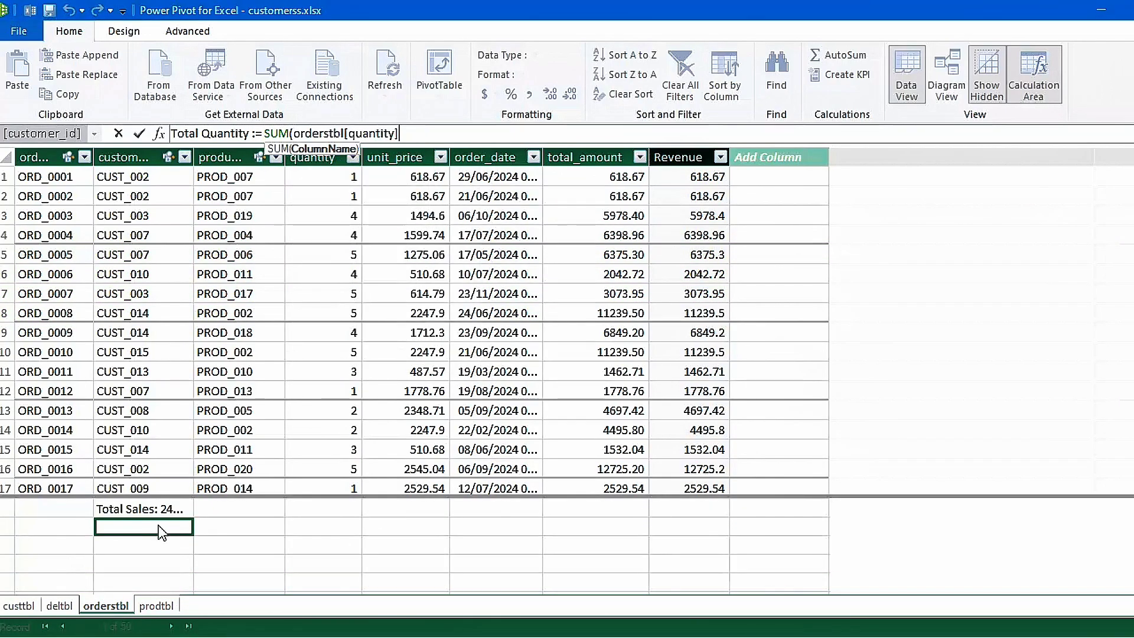
pyautogui.write(')')
pyautogui.press('Return')
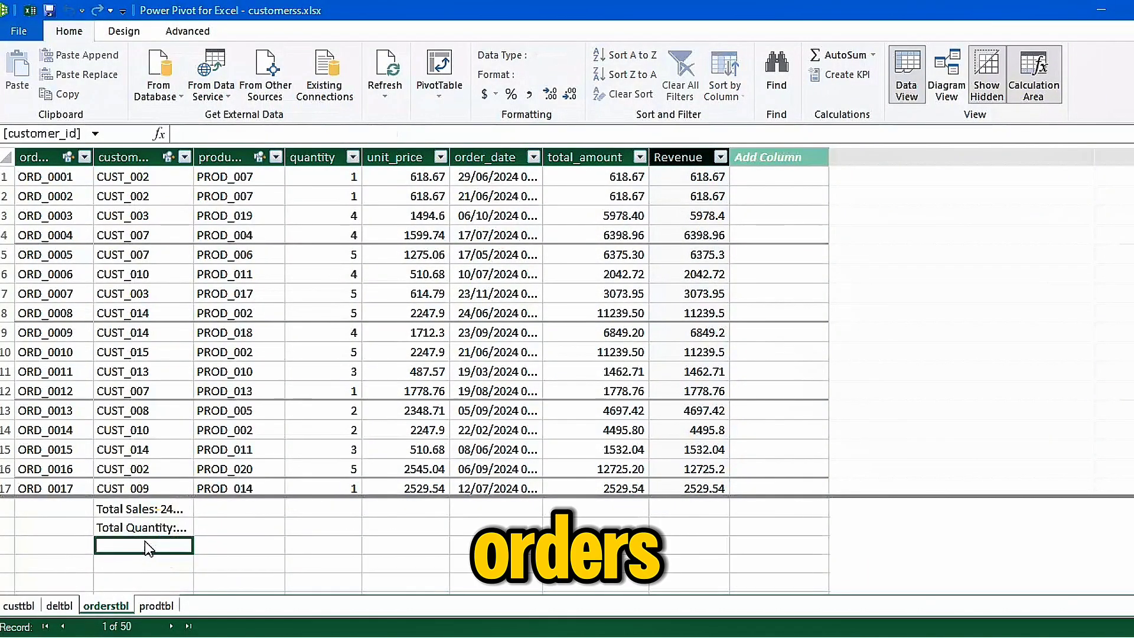
# Step: Add a measure named Total Orders beneath Total Quantity that applies DISTINCTCOUNT to [order_id]
pyautogui.click(298, 136)
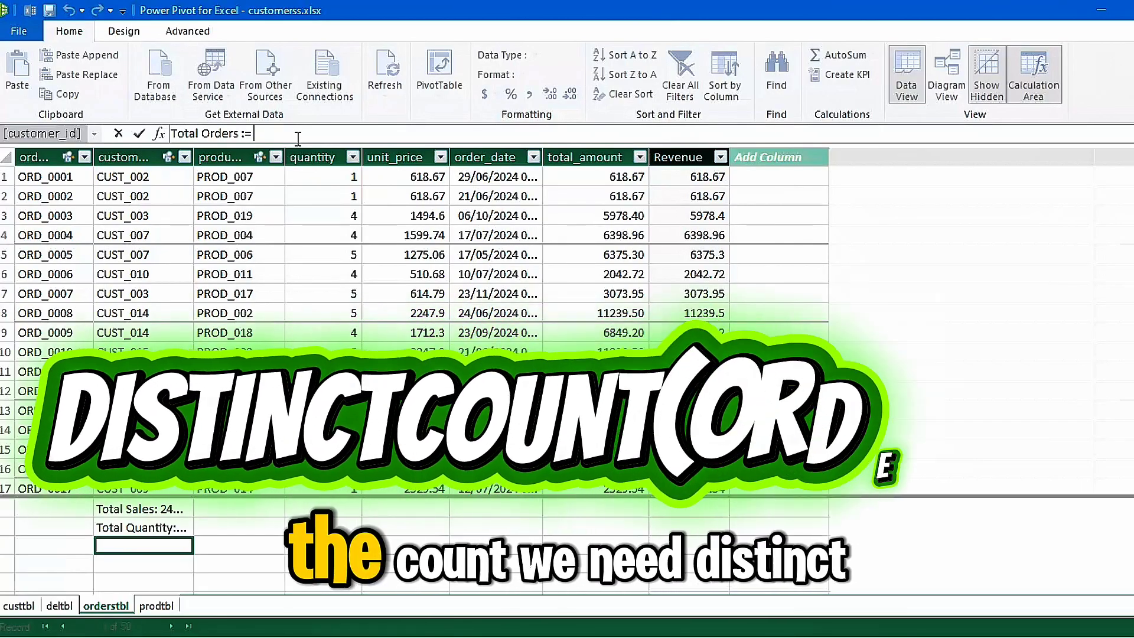
pyautogui.write('dist')
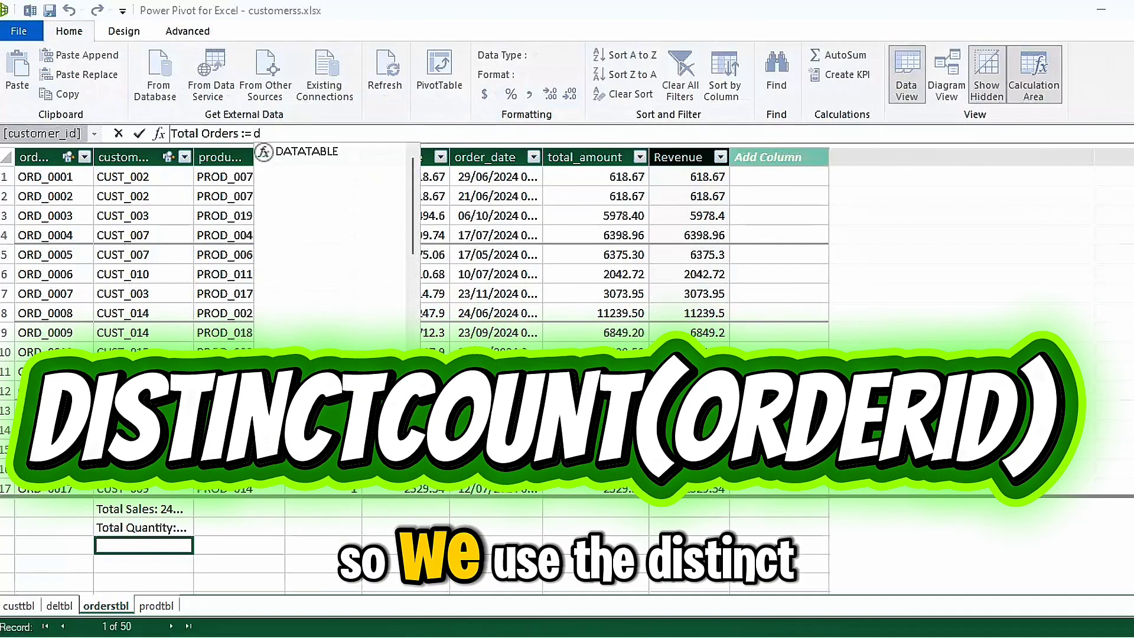
pyautogui.press('Down')
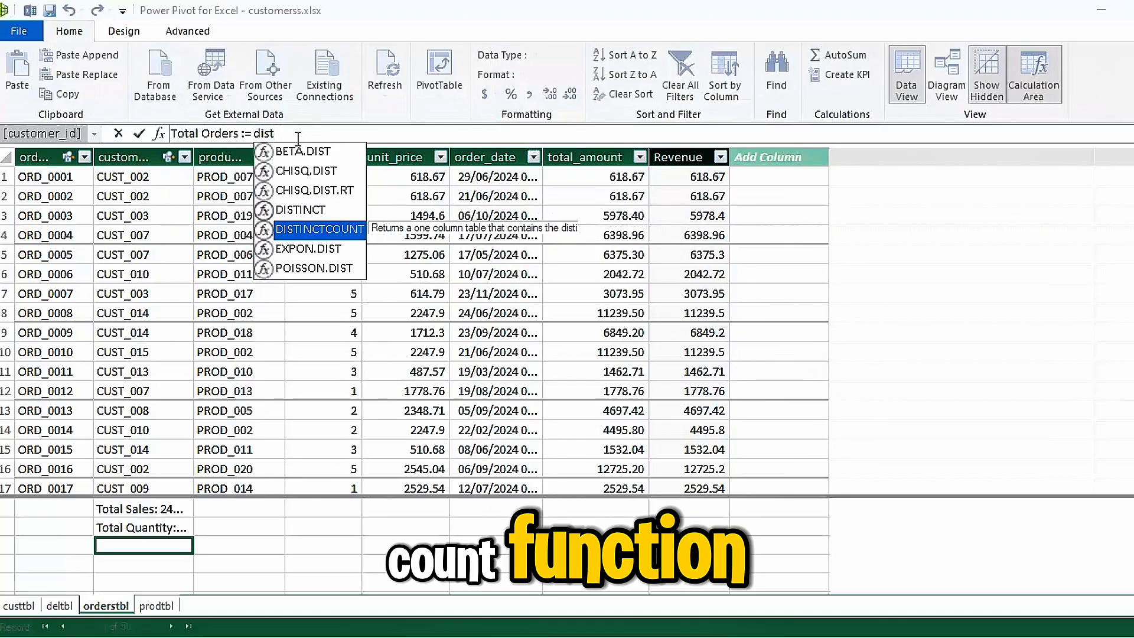
pyautogui.press('Tab')
pyautogui.click(371, 133)
pyautogui.write('id')
pyautogui.press('Down')
pyautogui.press('Down')
pyautogui.press('Down')
pyautogui.press('Down')
pyautogui.press('Down')
pyautogui.press('Down')
pyautogui.press('Down')
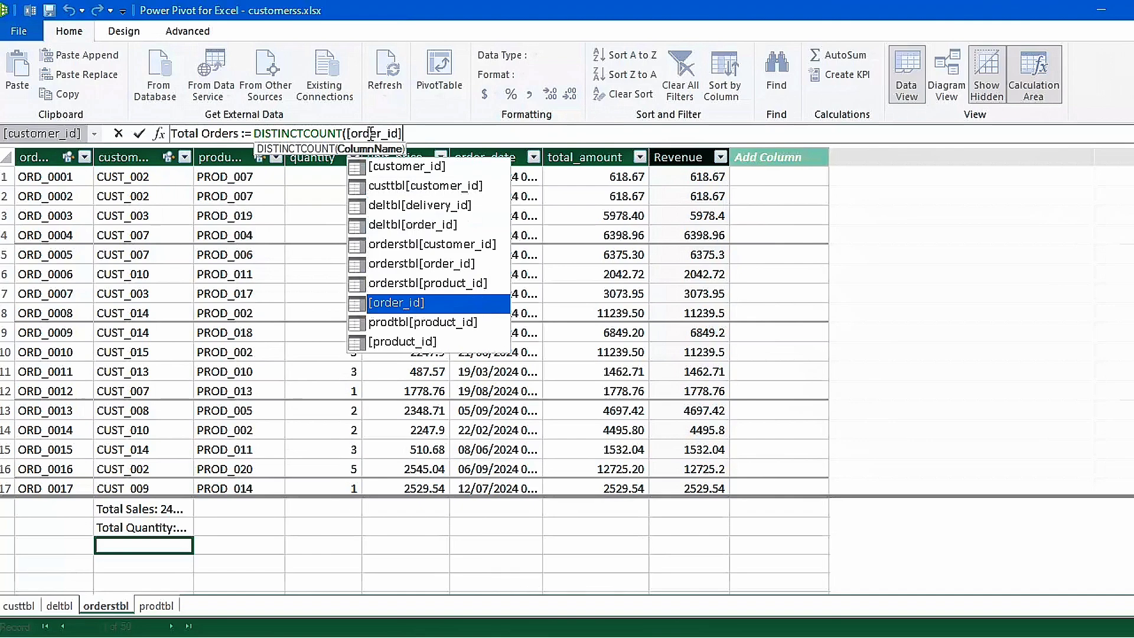
pyautogui.write(')')
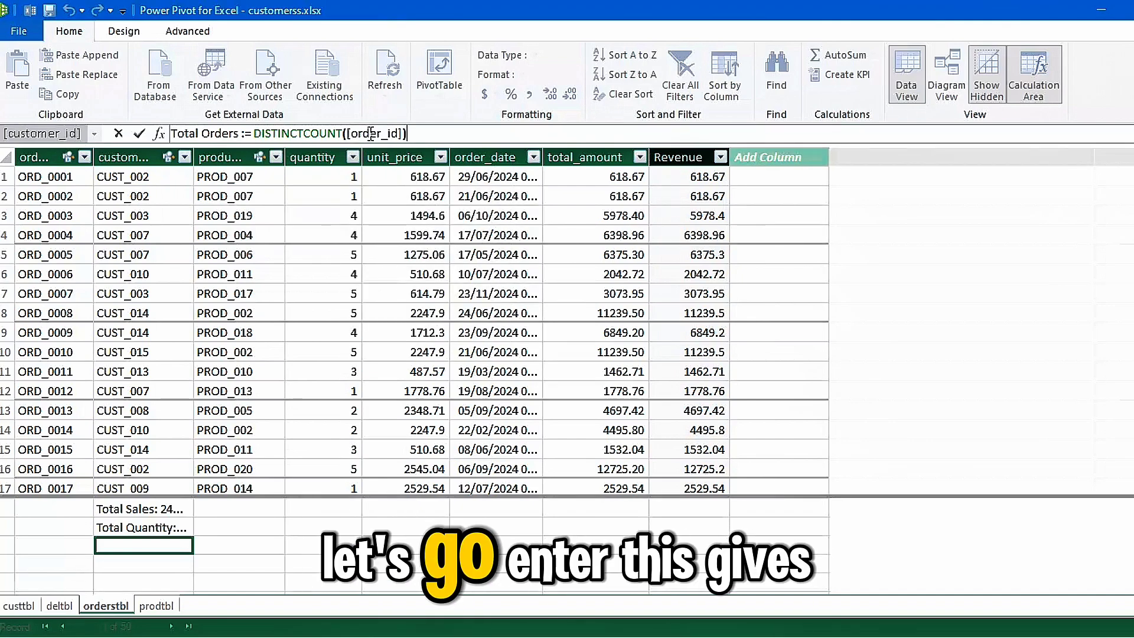
pyautogui.press('Return')
pyautogui.click(304, 332)
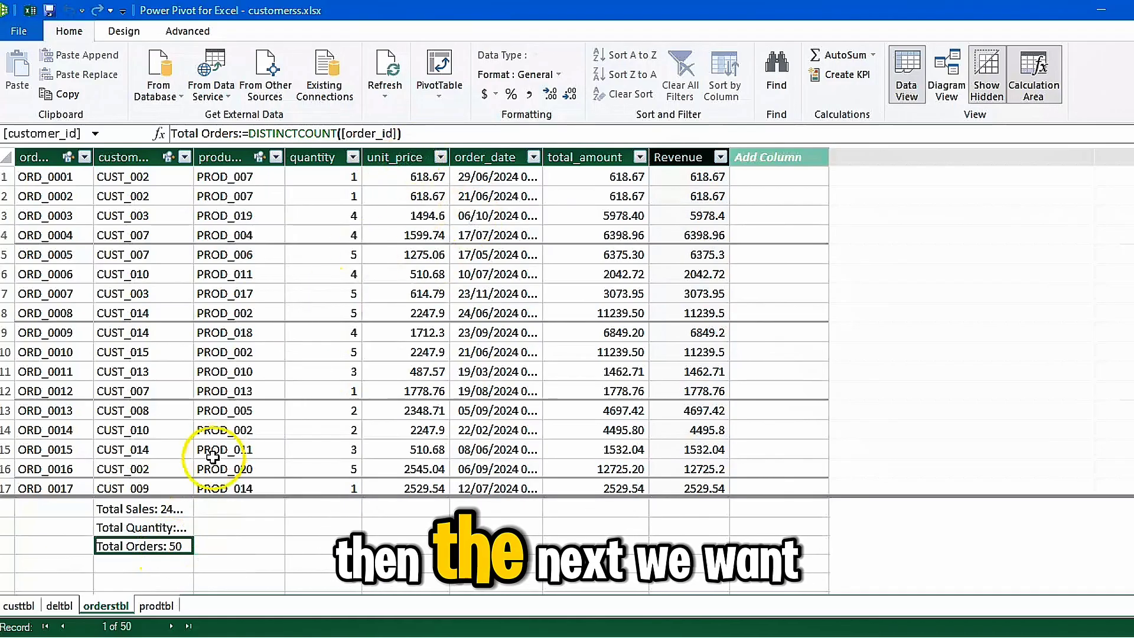
# Step: Add an Average Selling Price measure beneath Total Orders, using DIVIDE on [Total Sales] and [Total Quantity] with alternate result 0
pyautogui.click(152, 564)
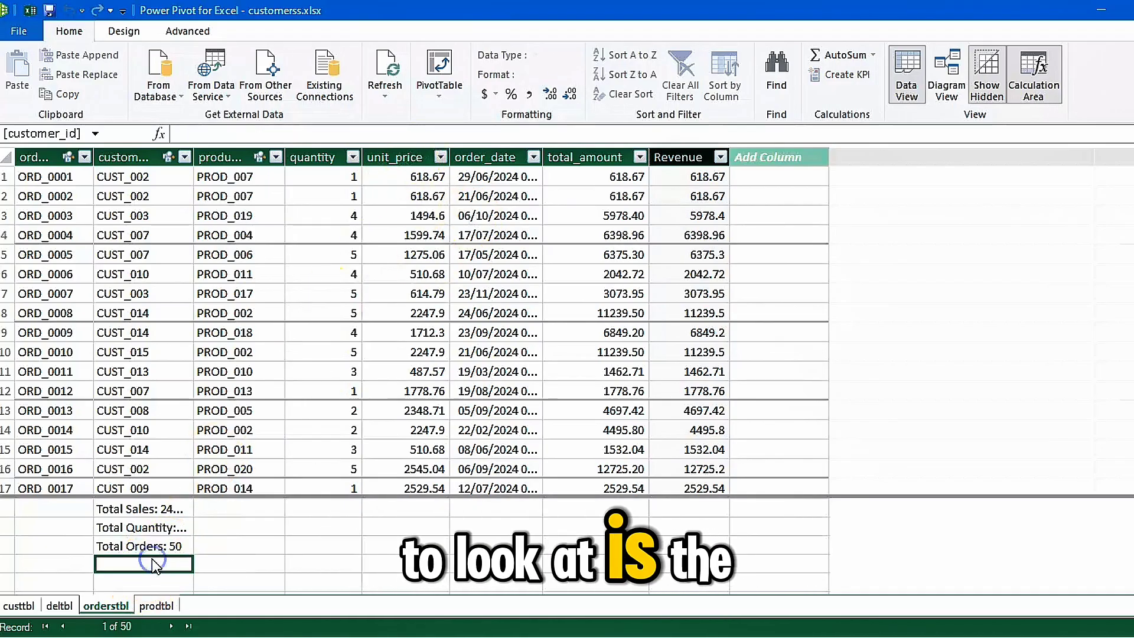
pyautogui.click(116, 564)
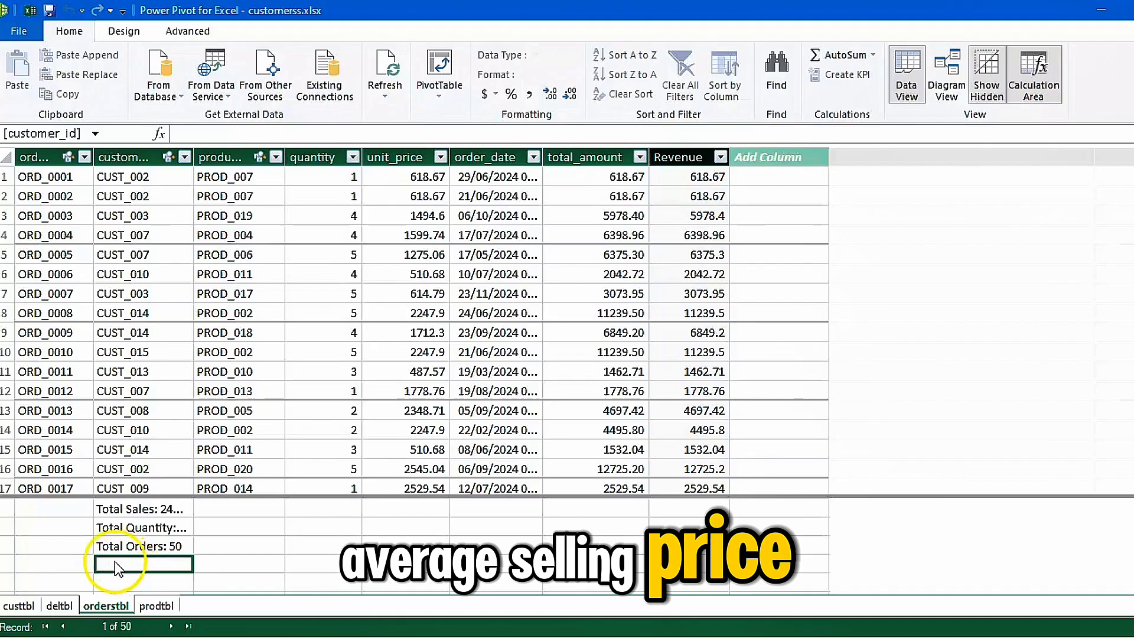
pyautogui.write('Average Selling Price :=')
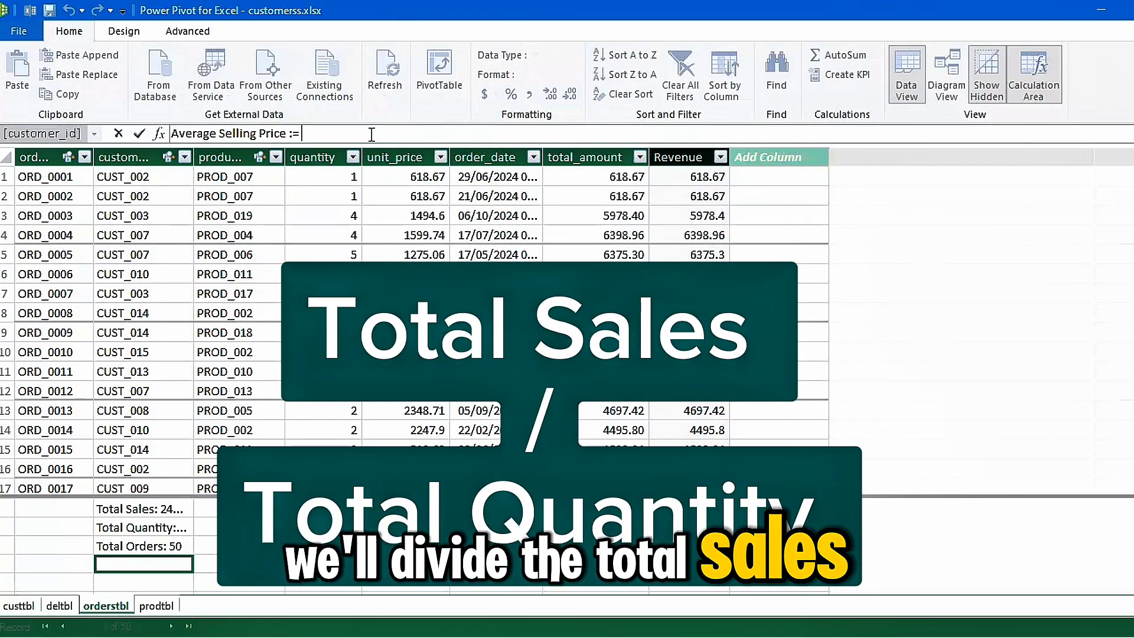
pyautogui.write(' divi')
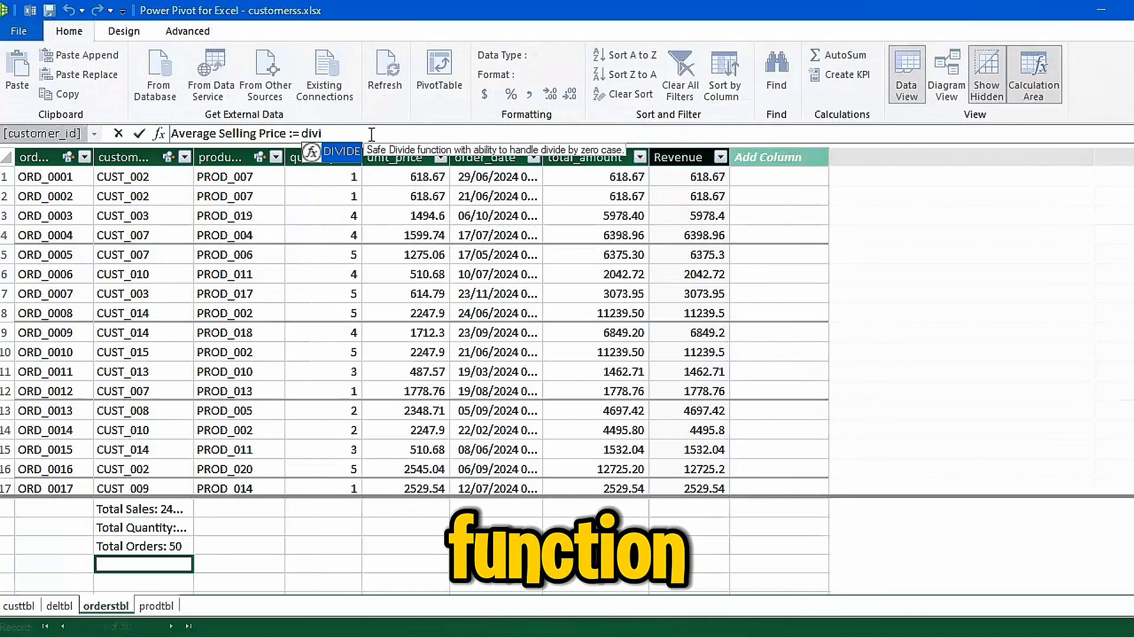
pyautogui.press('Tab')
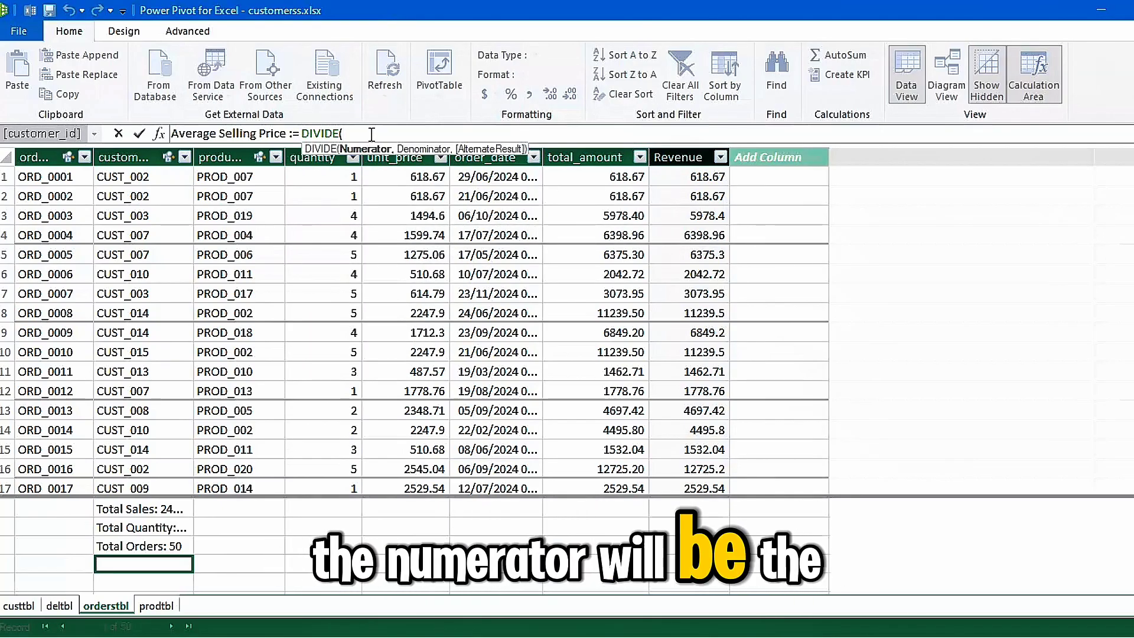
pyautogui.write('sale')
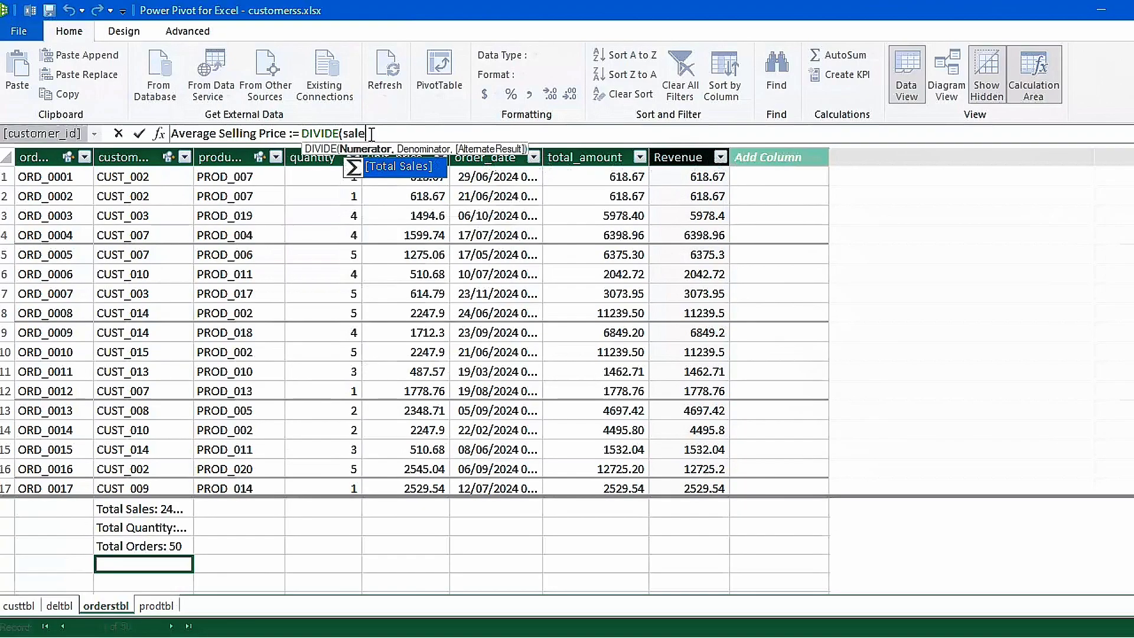
pyautogui.press('Tab')
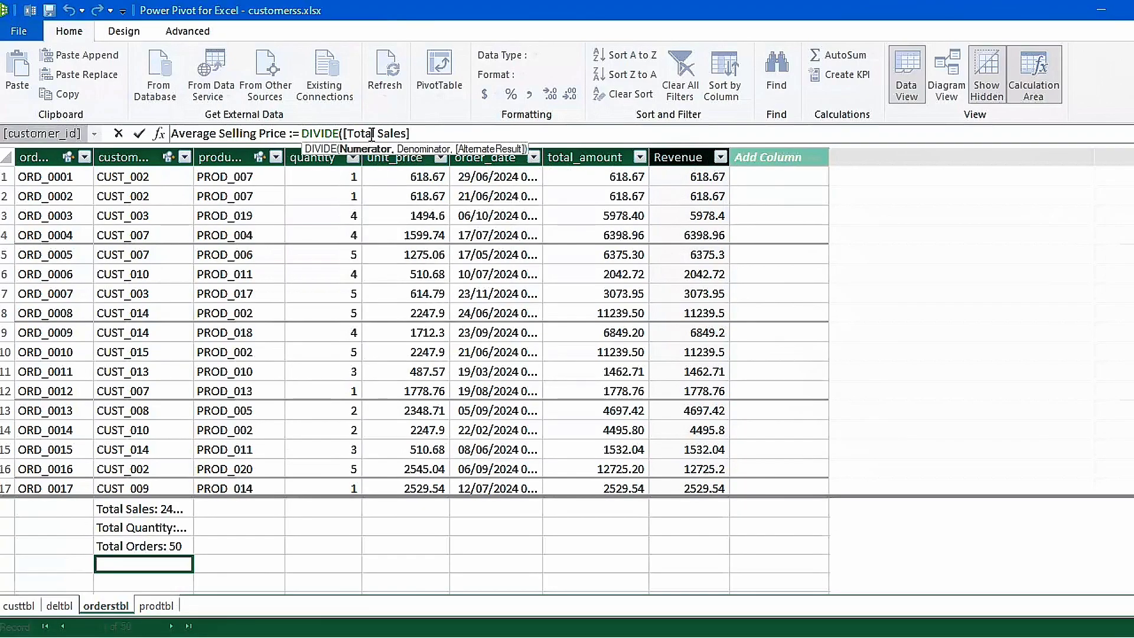
pyautogui.write(',')
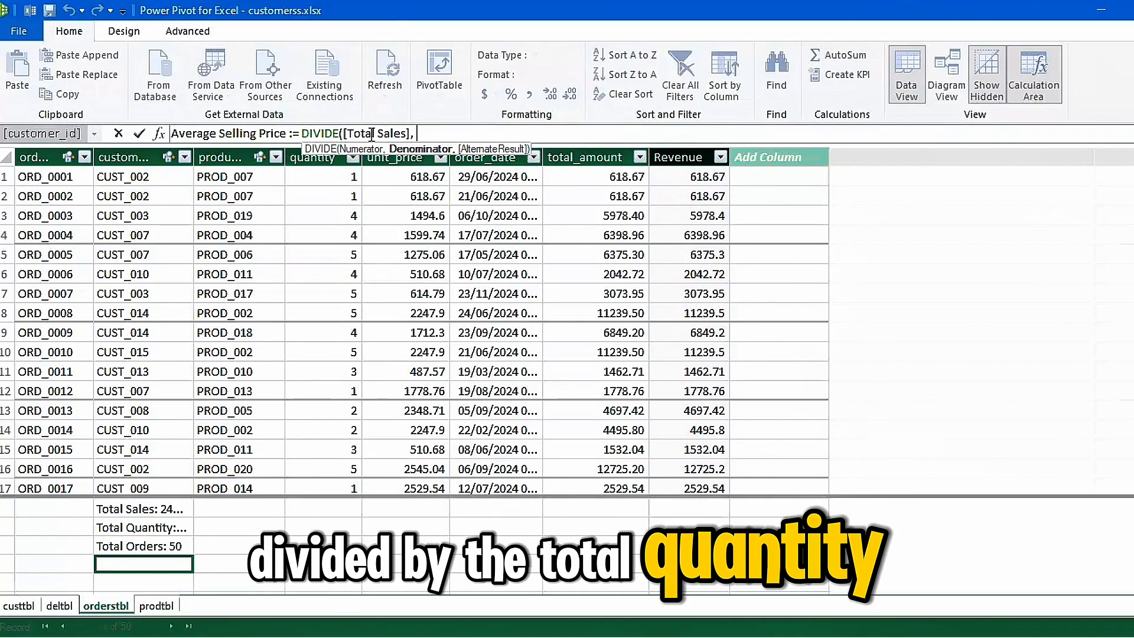
pyautogui.write('quan')
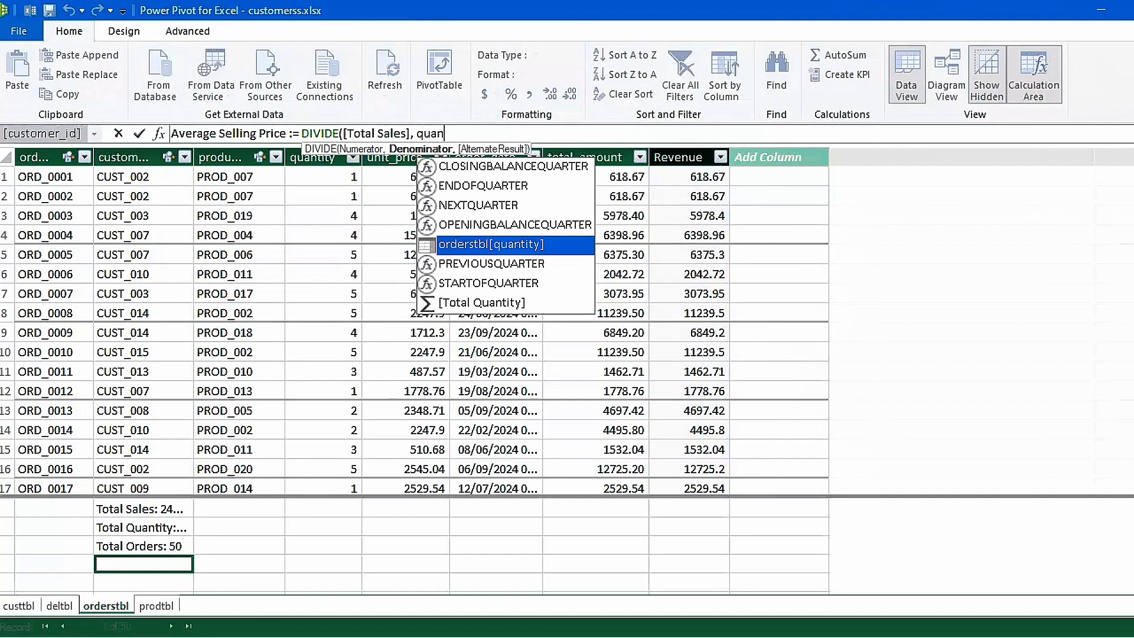
pyautogui.press('Down')
pyautogui.press('Tab')
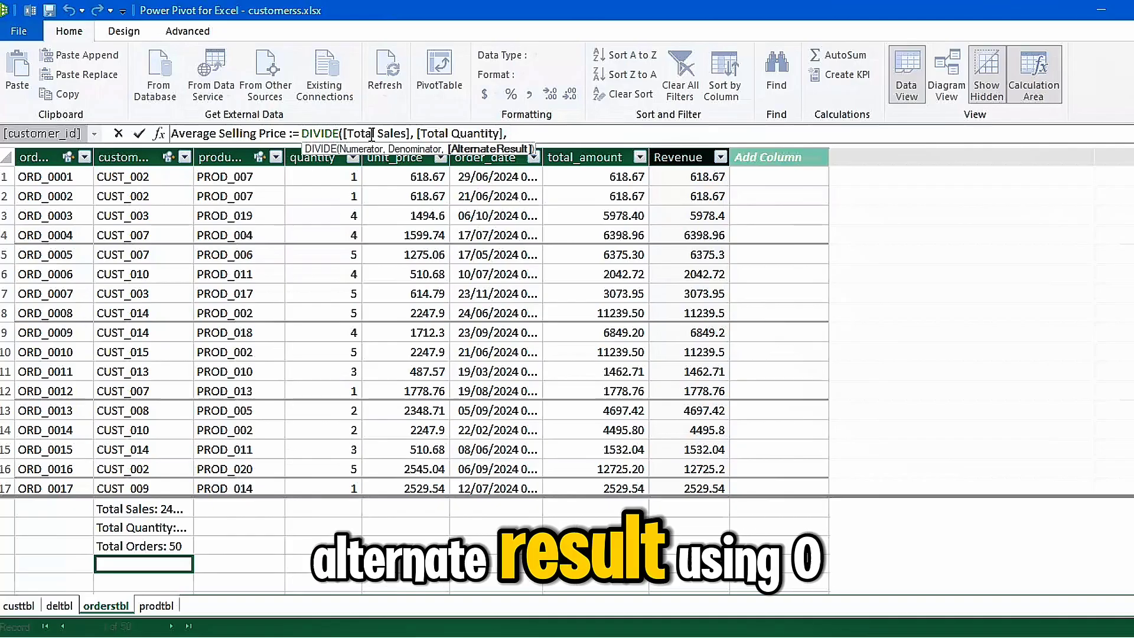
pyautogui.write('0')
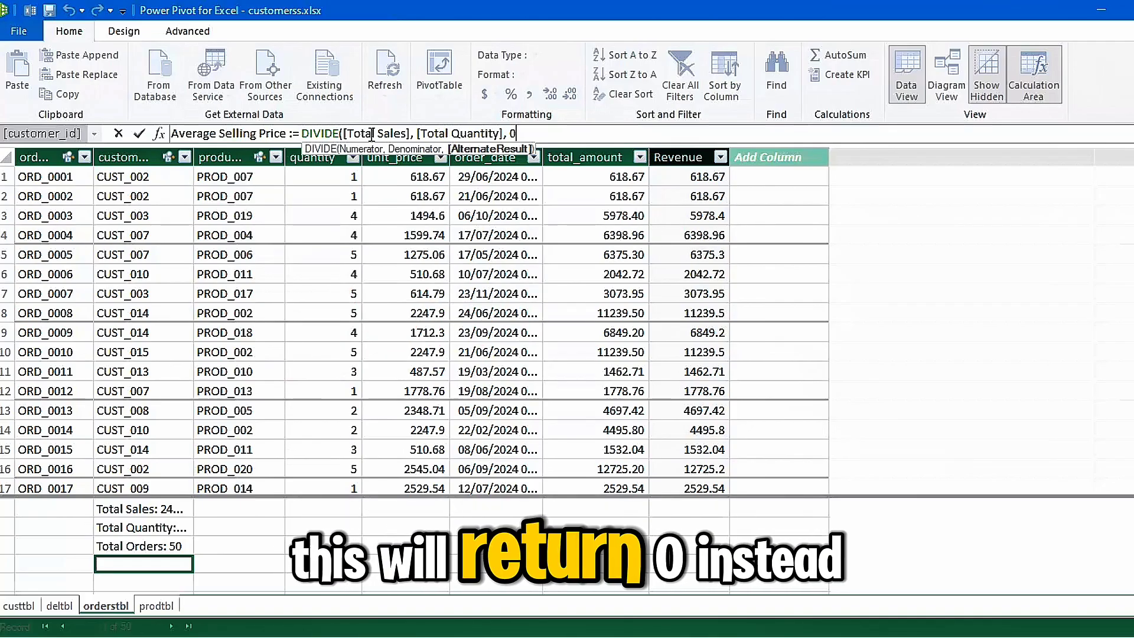
pyautogui.write(')')
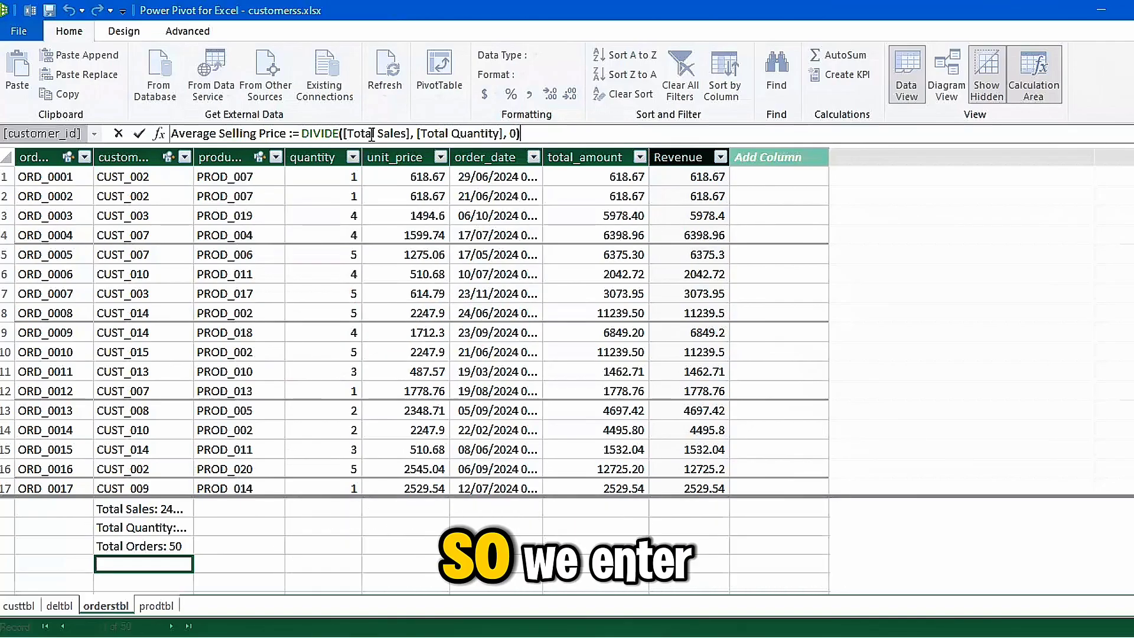
pyautogui.press('Return')
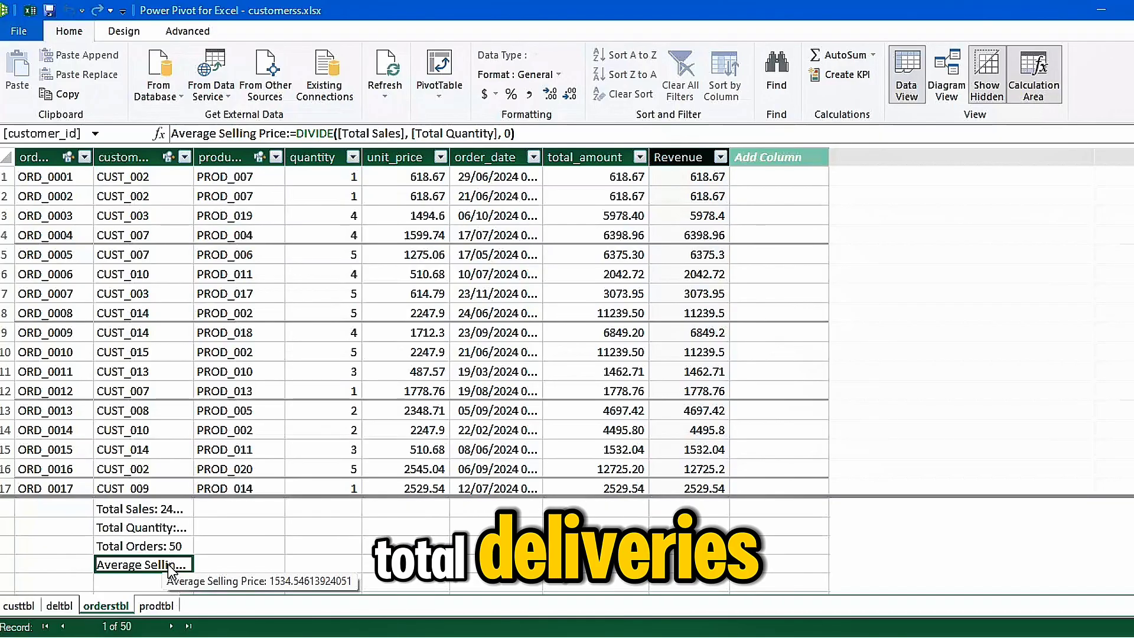
# Step: Add a measure named Total Deliveries beneath Average Selling Price that applies COUNTROWS to orderstbl
pyautogui.click(141, 582)
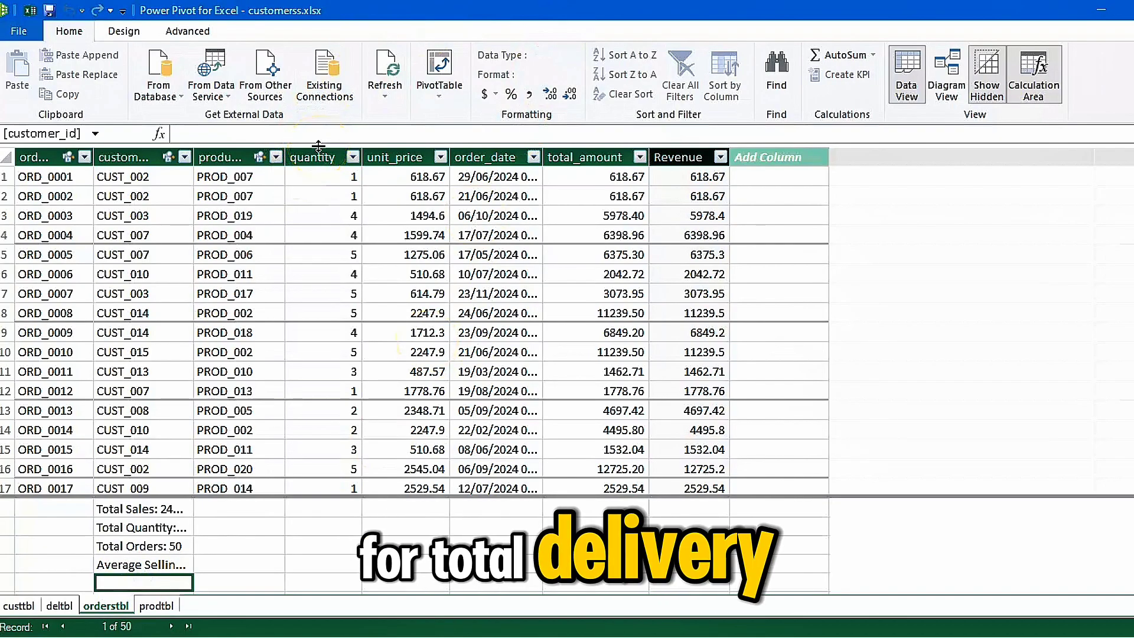
pyautogui.write('Total Deliveries :=')
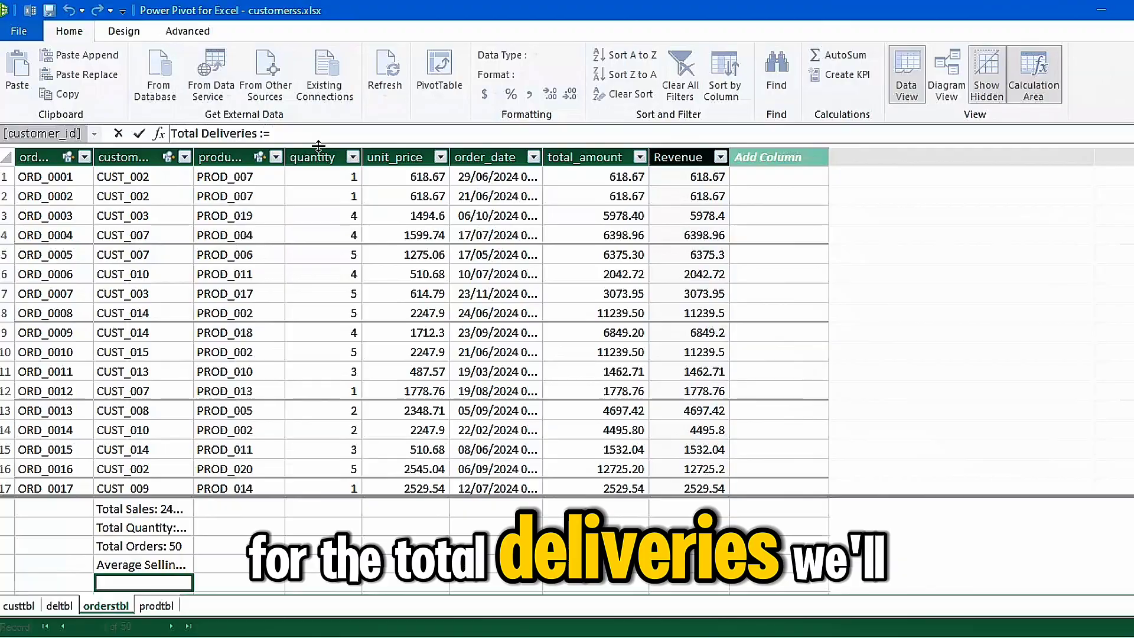
pyautogui.write('count')
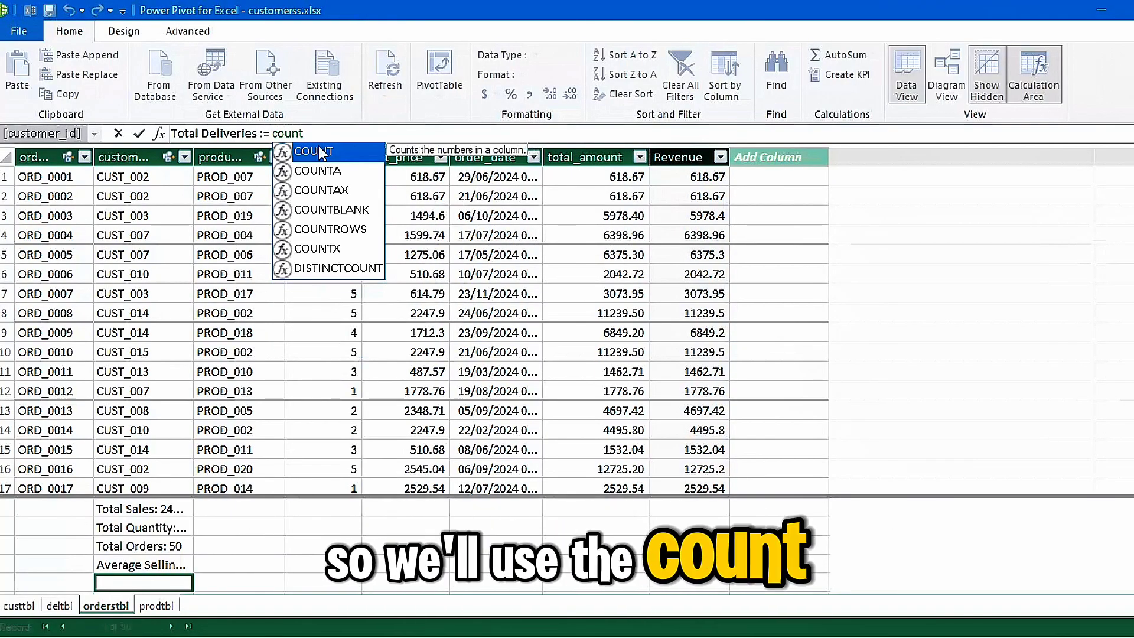
pyautogui.write('r')
pyautogui.press('Tab')
pyautogui.write('orders')
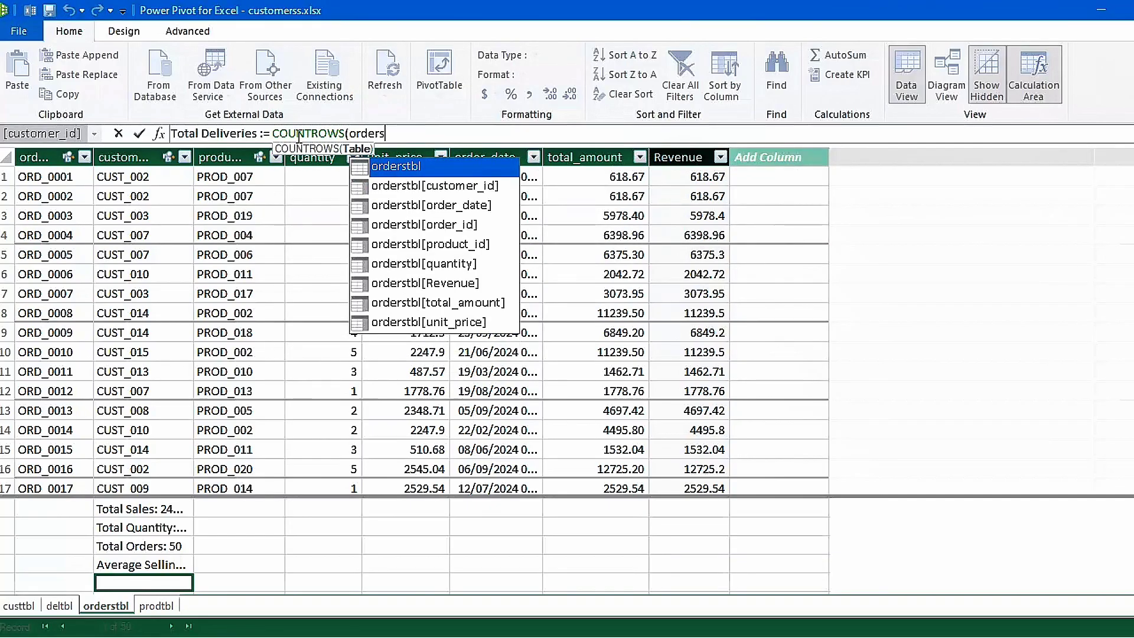
pyautogui.press('Tab')
pyautogui.write(')')
pyautogui.press('Return')
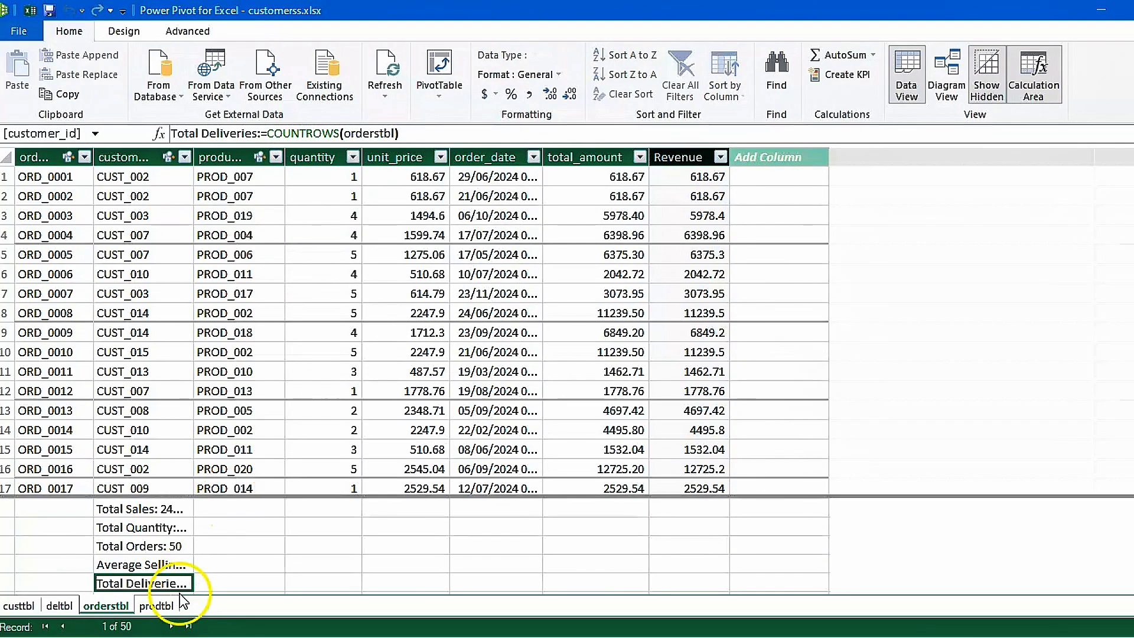
# Step: Add a measure named Revenue Per Order beneath Total Deliveries, using DIVIDE on [Total Sales] and [Total Orders] with alternate result 0
pyautogui.scroll(-2, 187, 585)
pyautogui.click(161, 527)
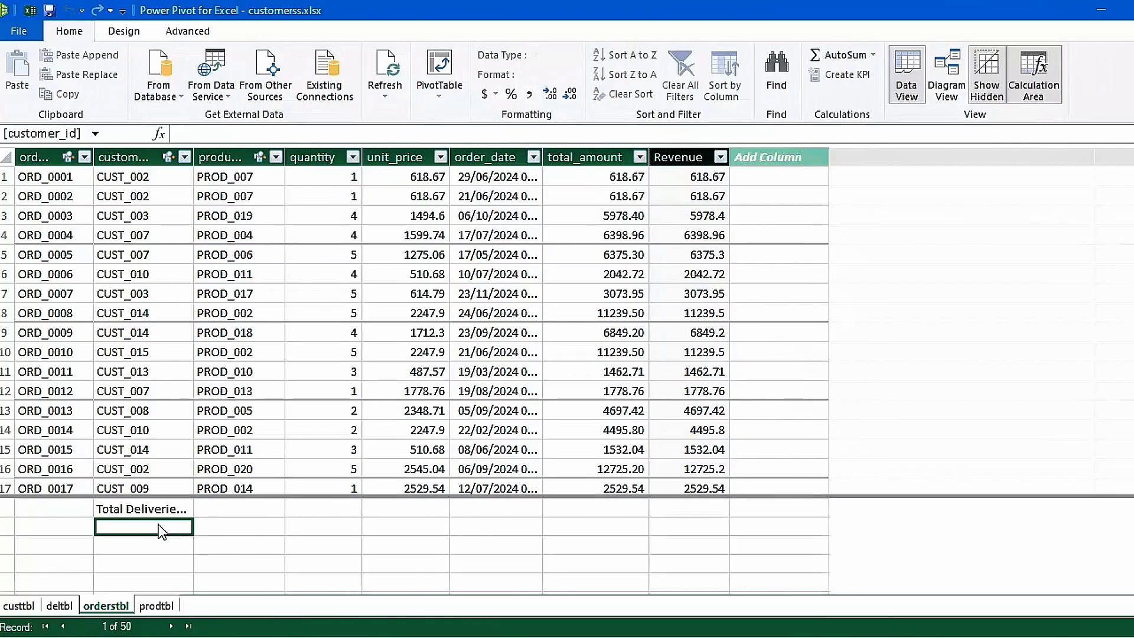
pyautogui.write('Revenue Per Order :=')
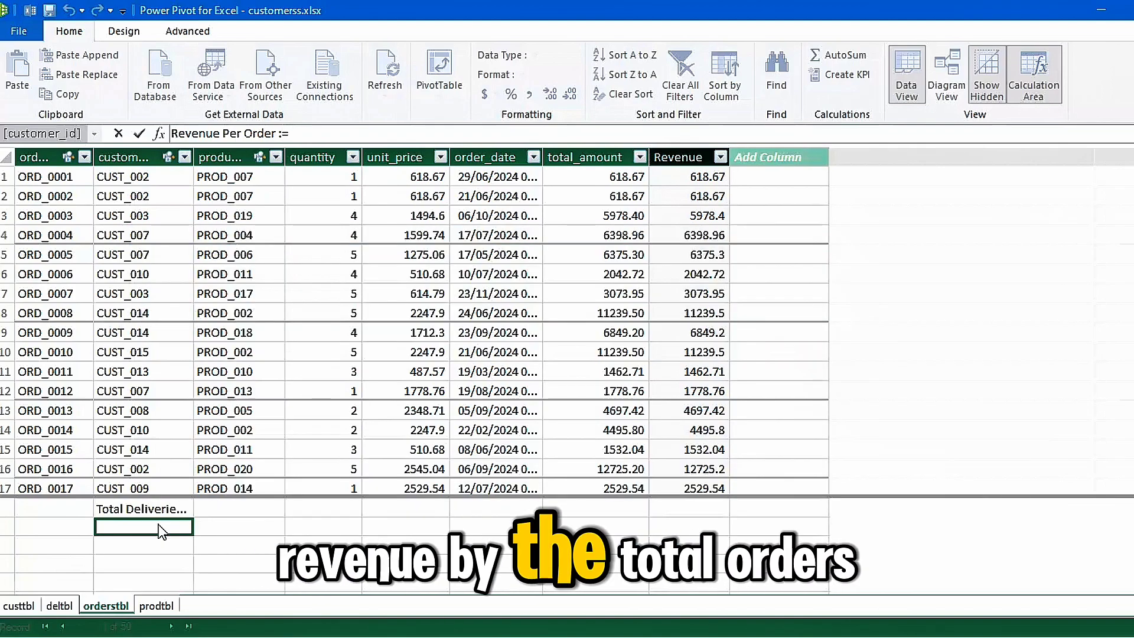
pyautogui.write('DIVIDE([Total Sales],')
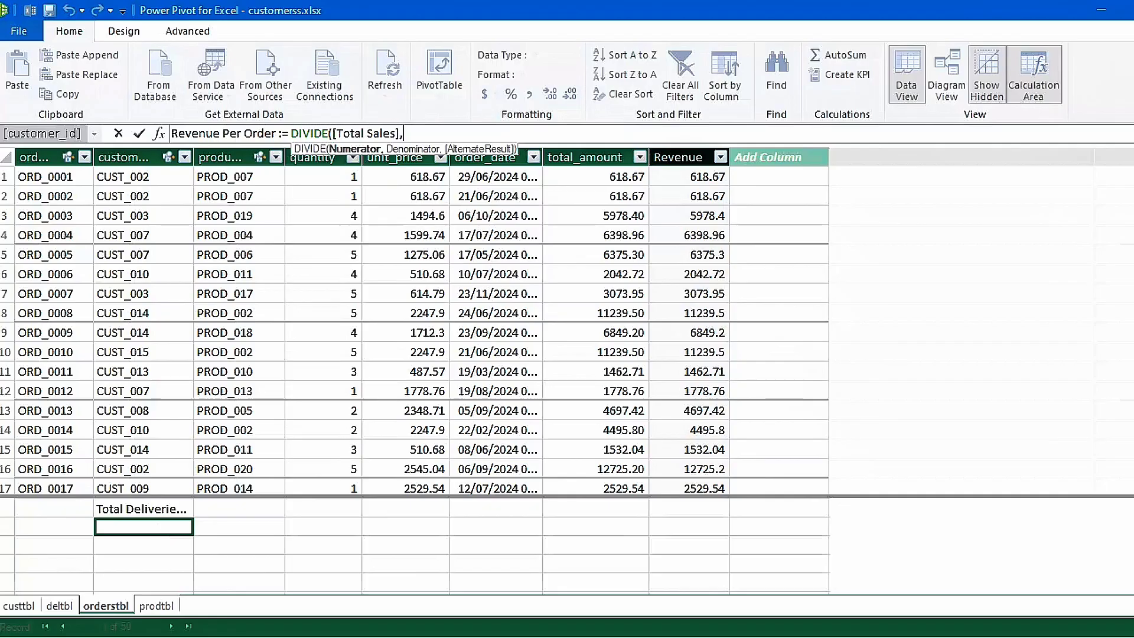
pyautogui.write(' [Total Orders], 0')
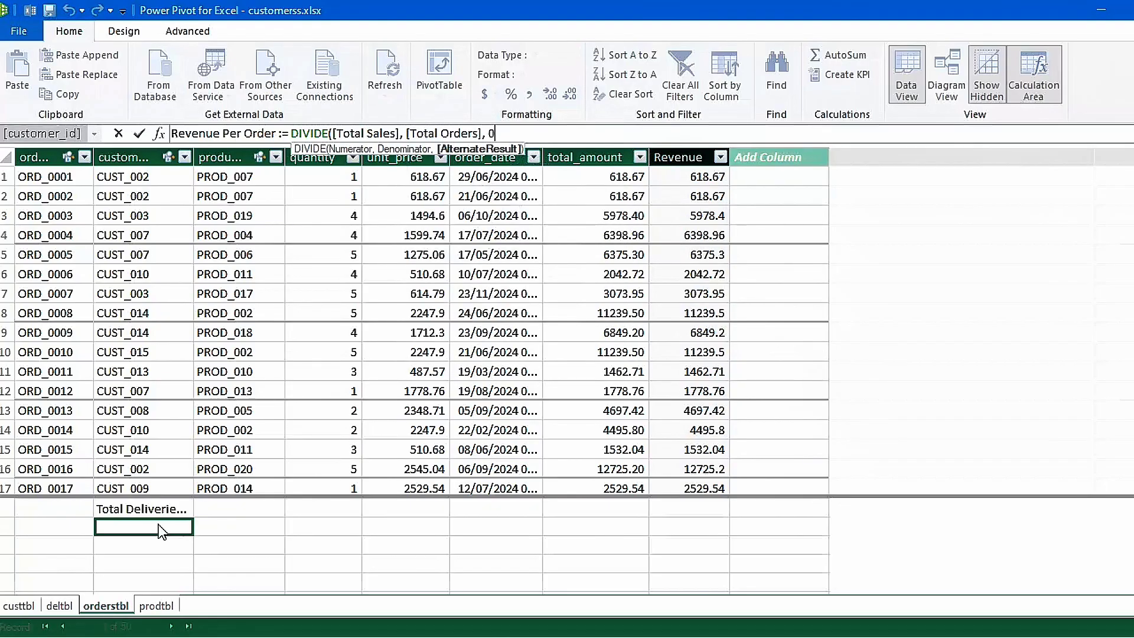
pyautogui.write(')')
pyautogui.press('Return')
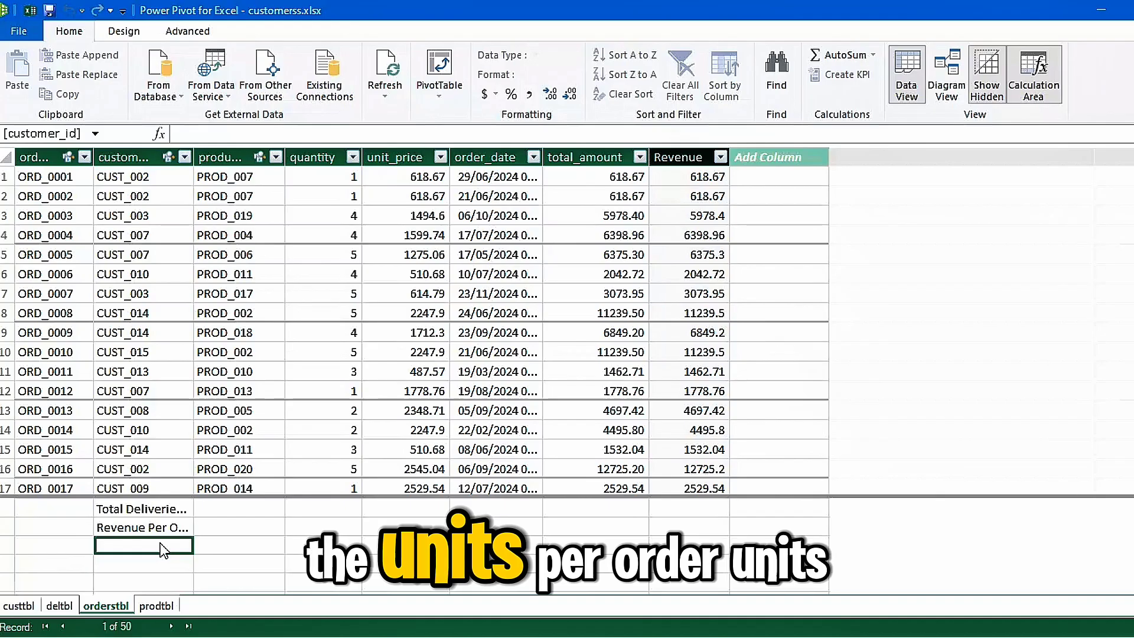
# Step: Add a measure named Units Per order beneath Revenue Per Order, using DIVIDE with [Total Quantity] as numerator and alternate result 0
pyautogui.write('Units')
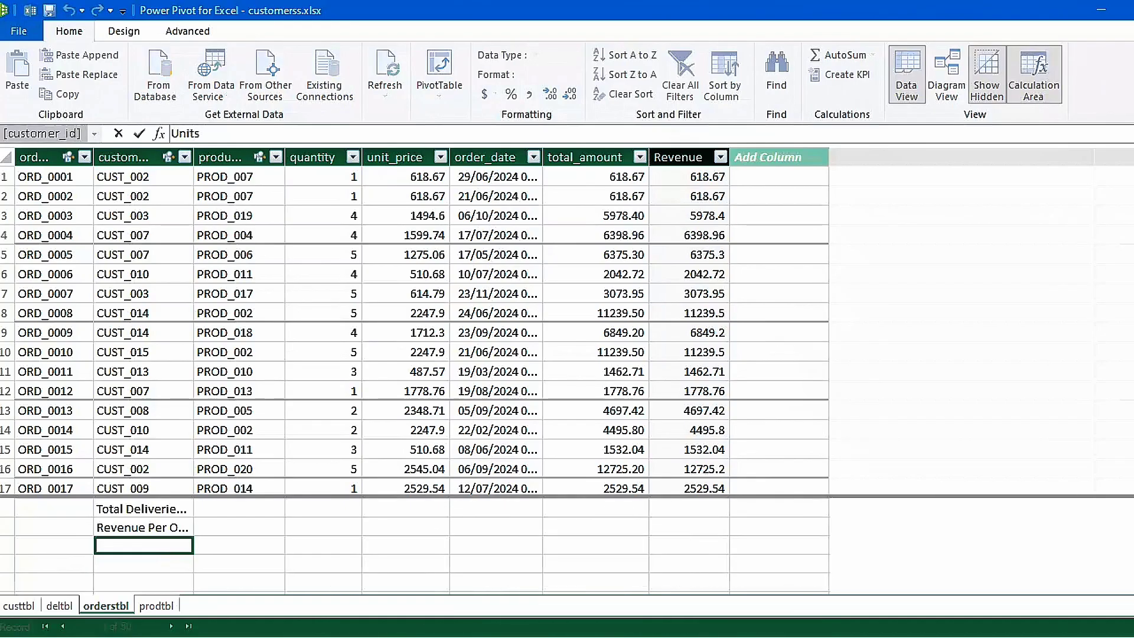
pyautogui.write(' Per order :=divi')
pyautogui.press('Tab')
pyautogui.write('quant')
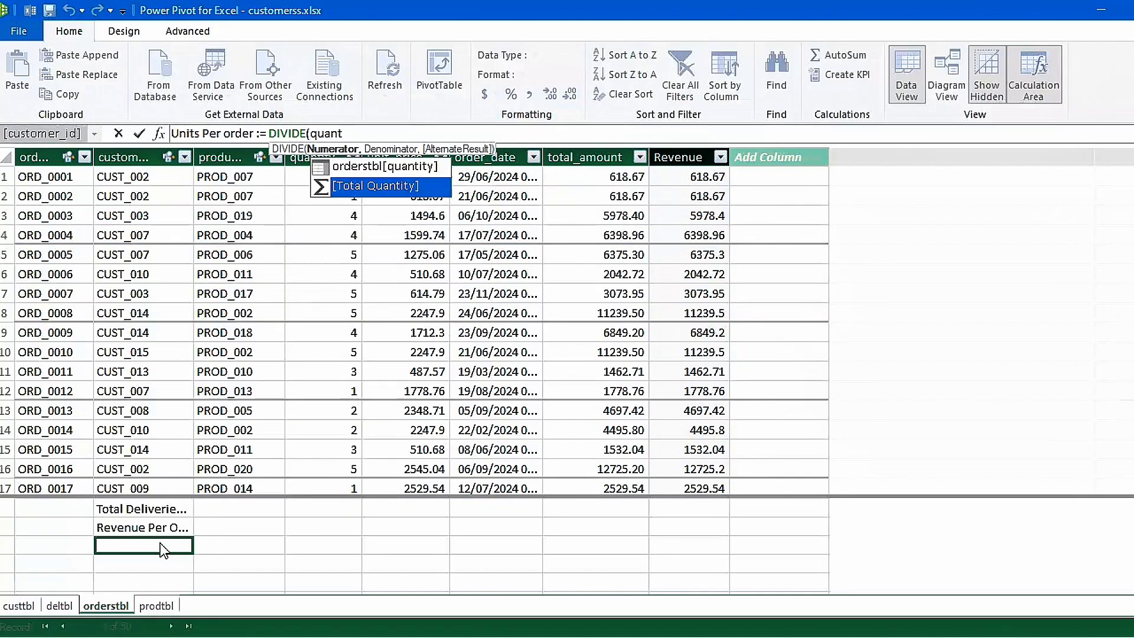
pyautogui.press('Tab')
pyautogui.write(', 0)')
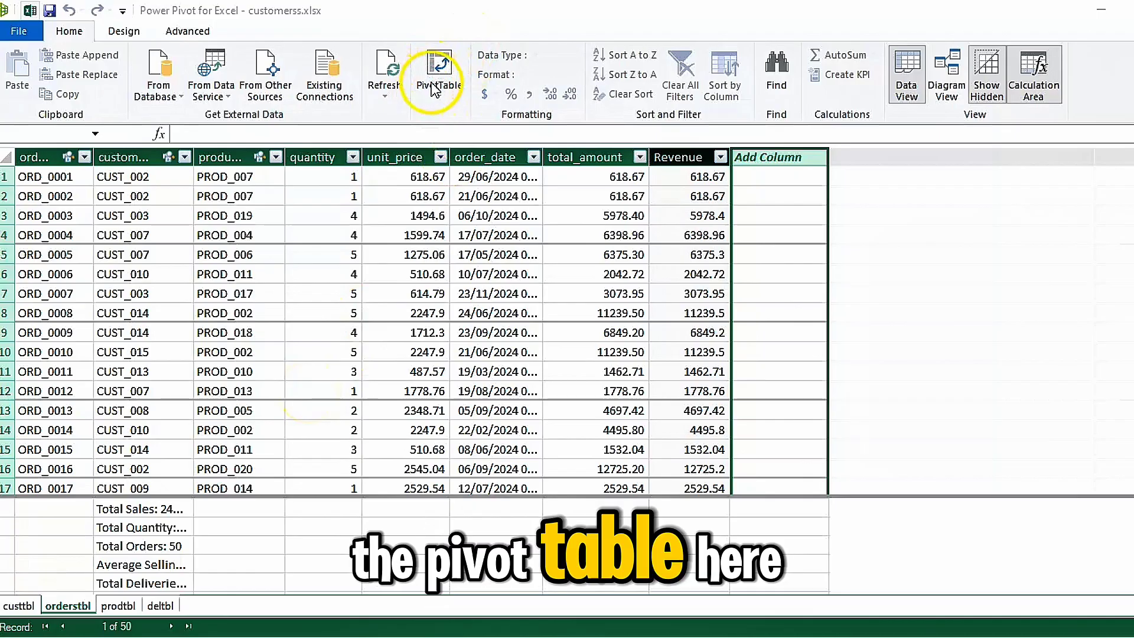
# Step: Switch to the Excel workbook and insert a PivotTable from the Data Model on a new worksheet
pyautogui.click(29, 11)
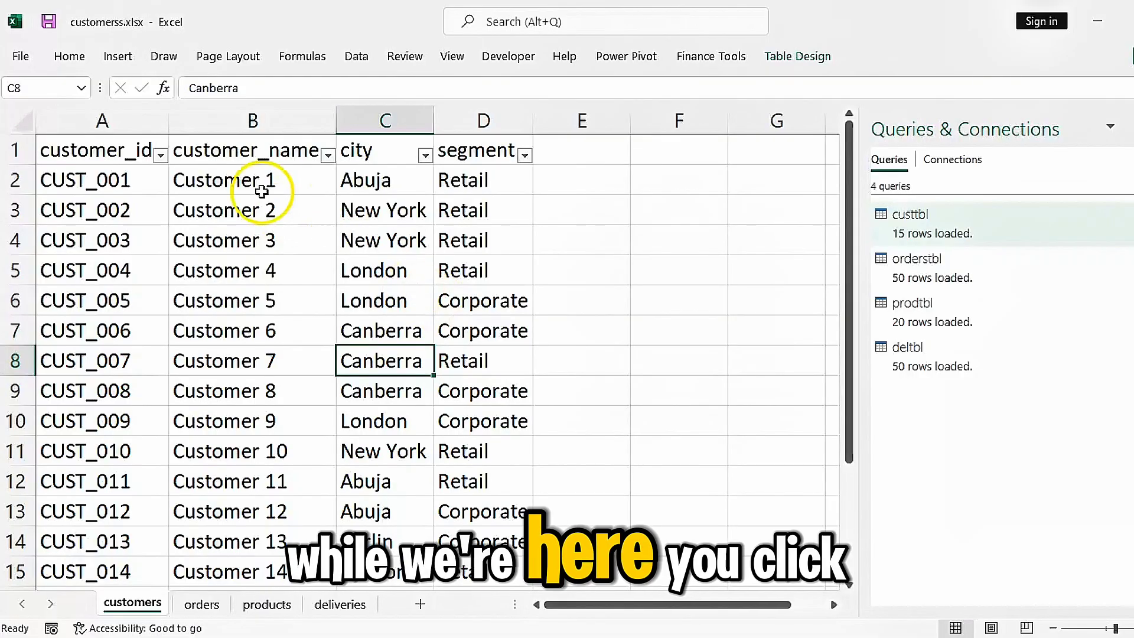
pyautogui.click(116, 56)
pyautogui.click(30, 113)
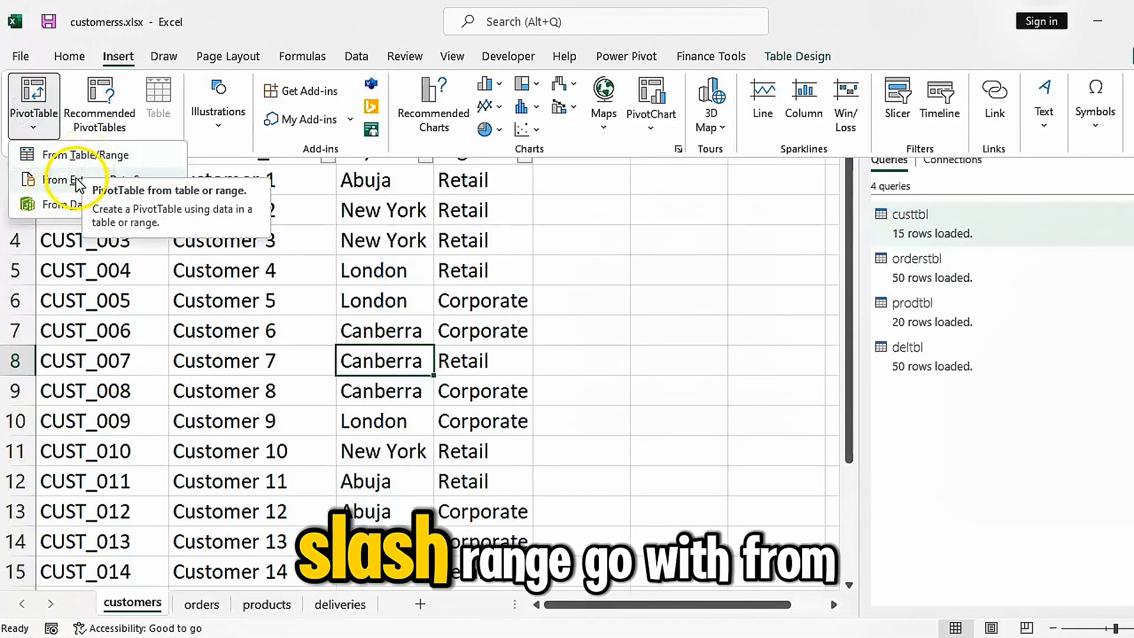
pyautogui.click(64, 207)
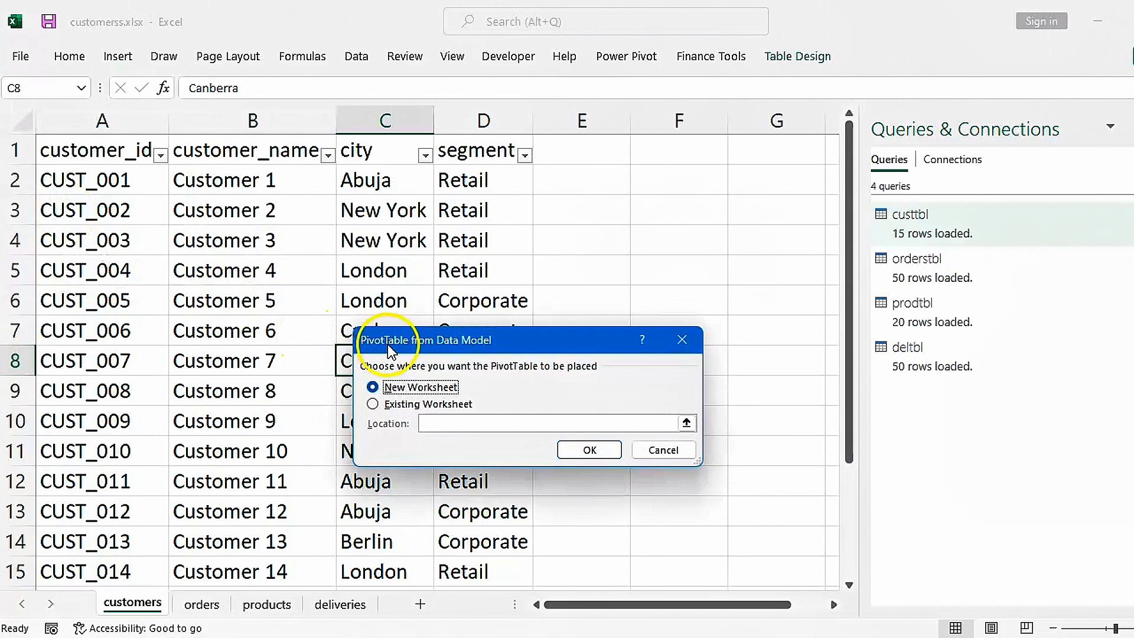
pyautogui.click(612, 450)
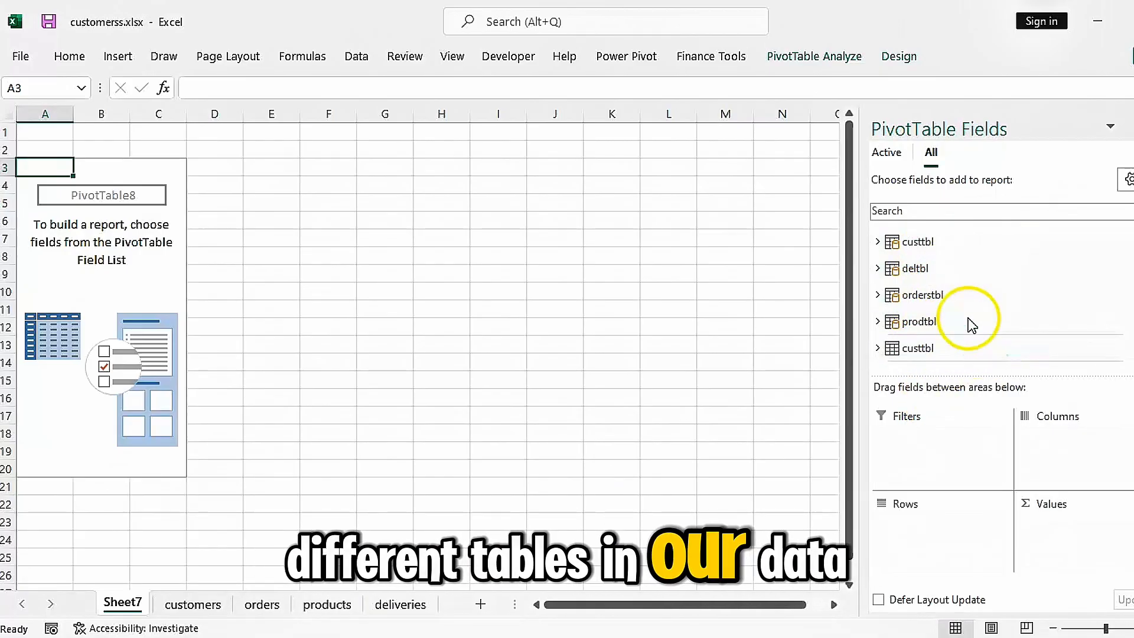
# Step: Expand orderstbl in the PivotTable field list and add its Revenue field to the values
pyautogui.scroll(-1, 998, 292)
pyautogui.scroll(-3, 998, 292)
pyautogui.scroll(3, 998, 292)
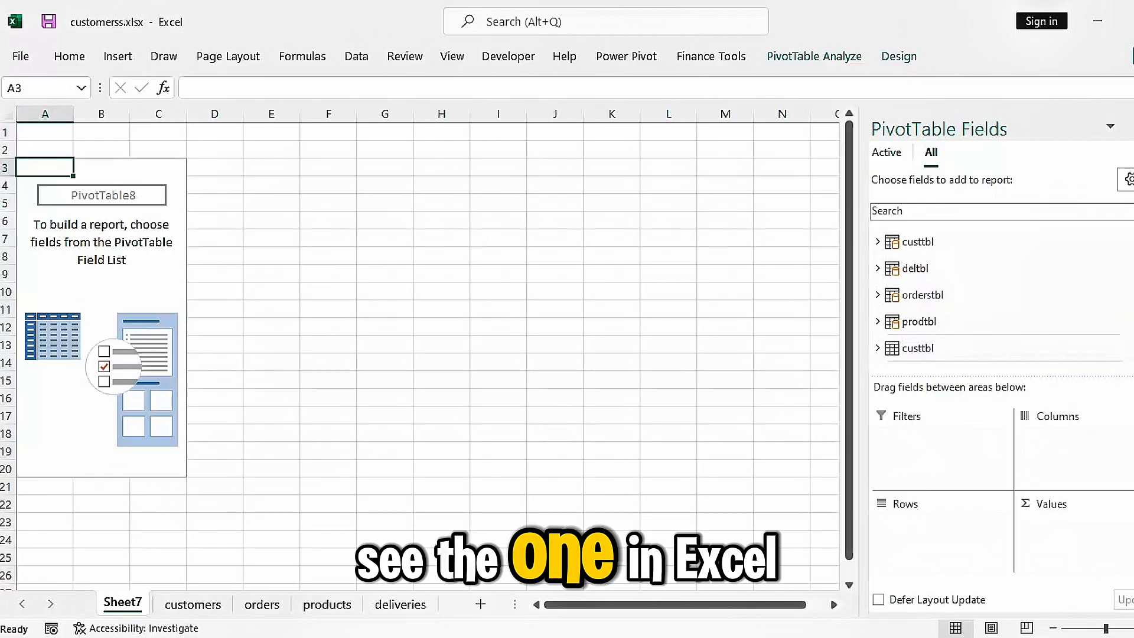
pyautogui.click(878, 295)
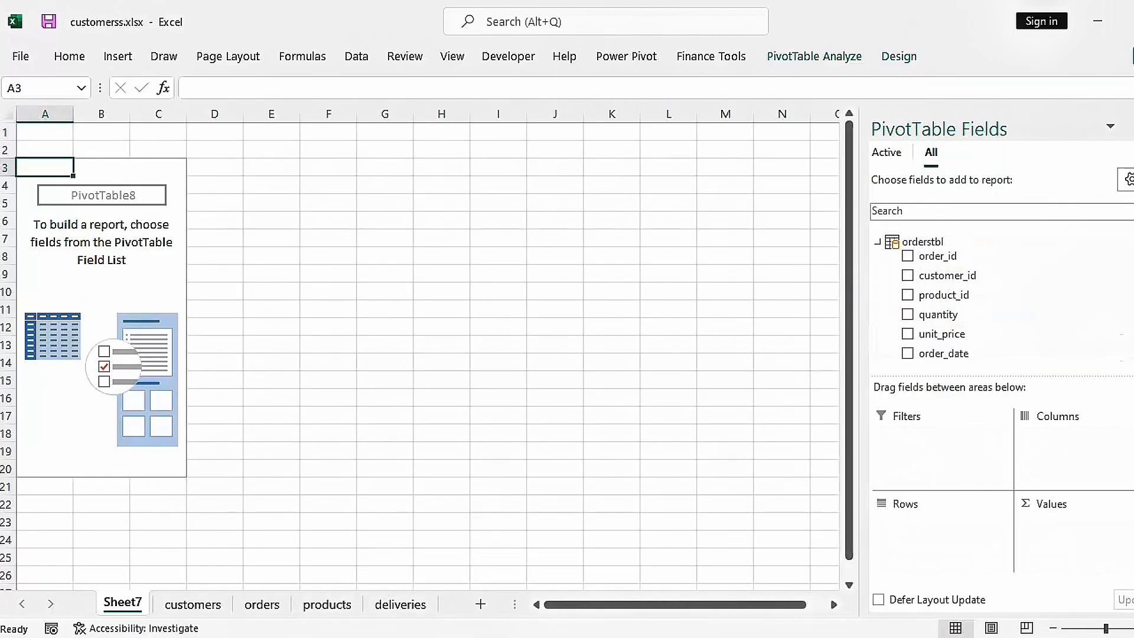
pyautogui.scroll(-4, 998, 295)
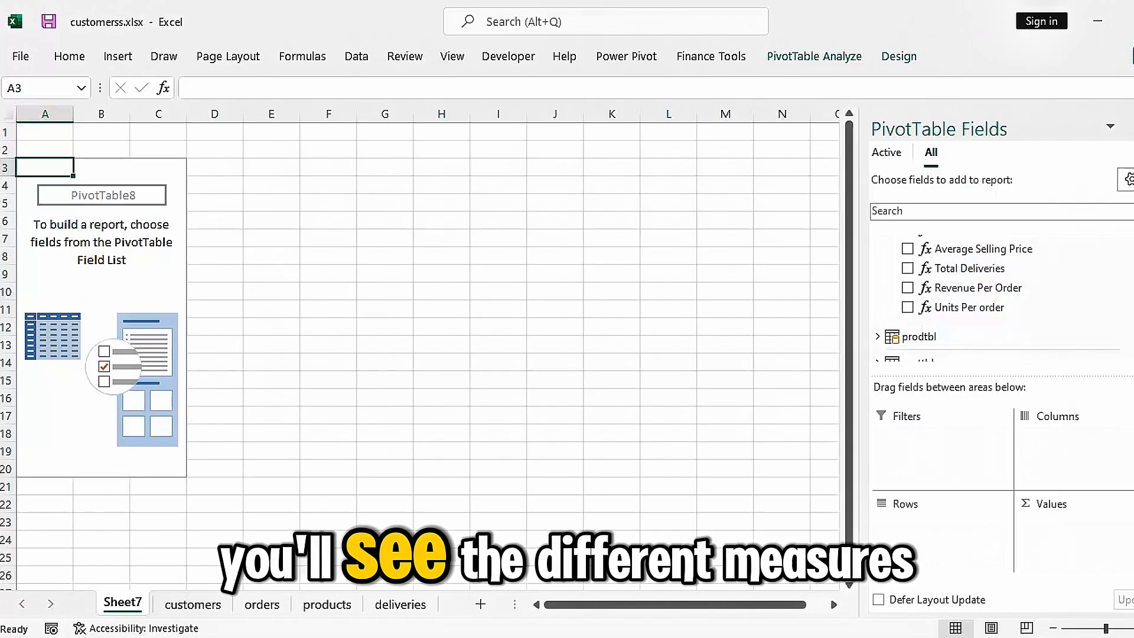
pyautogui.scroll(2, 998, 295)
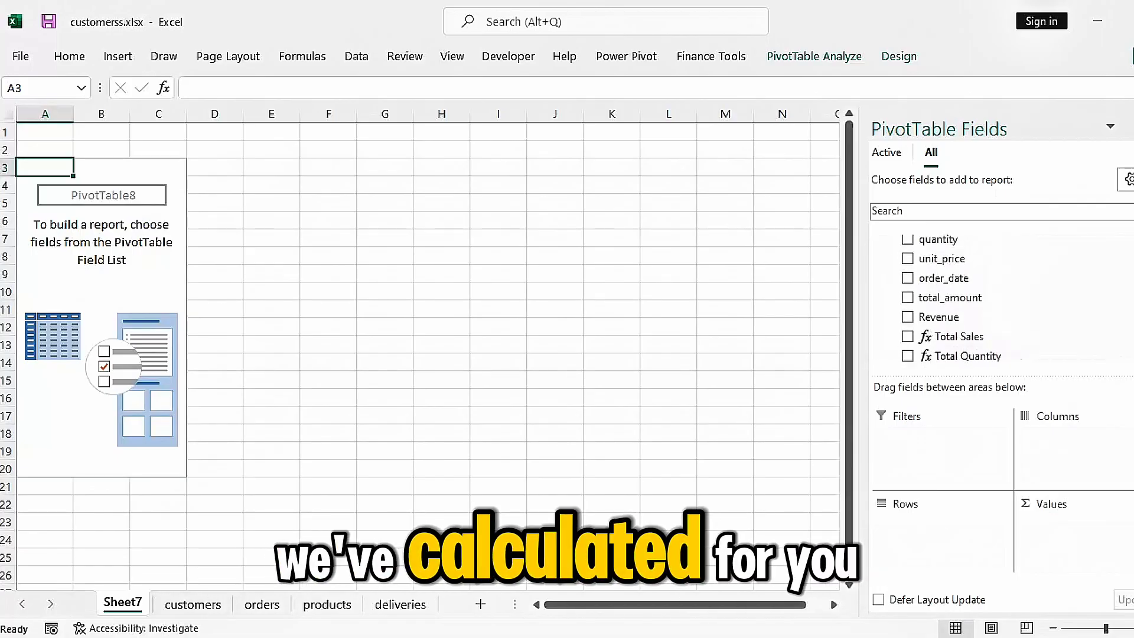
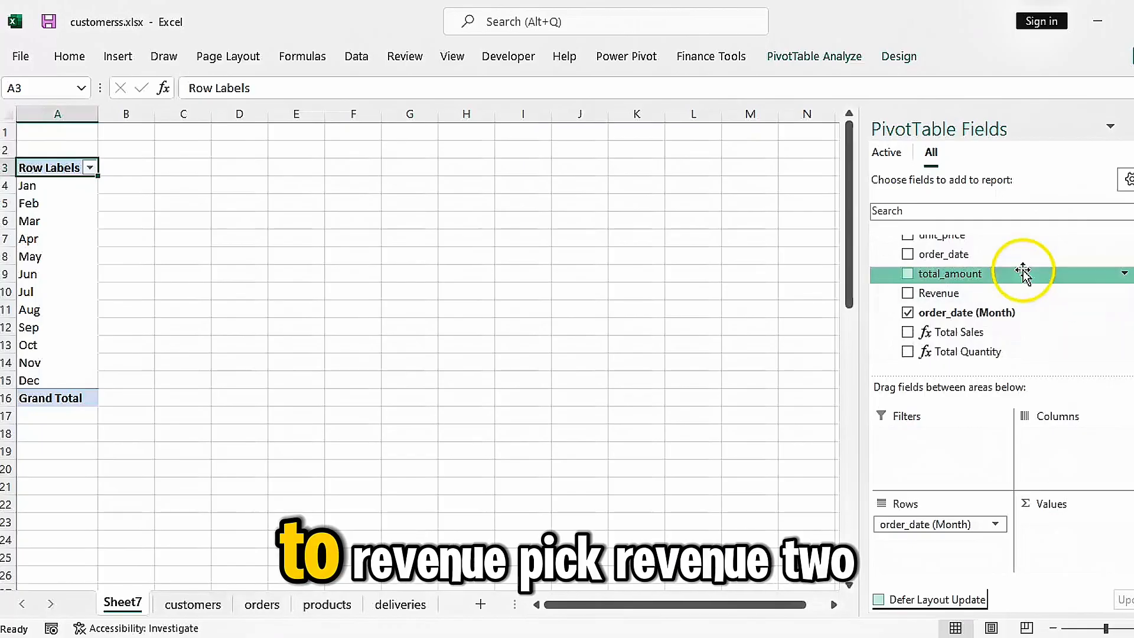
pyautogui.moveTo(973, 296); pyautogui.dragTo(1084, 536)
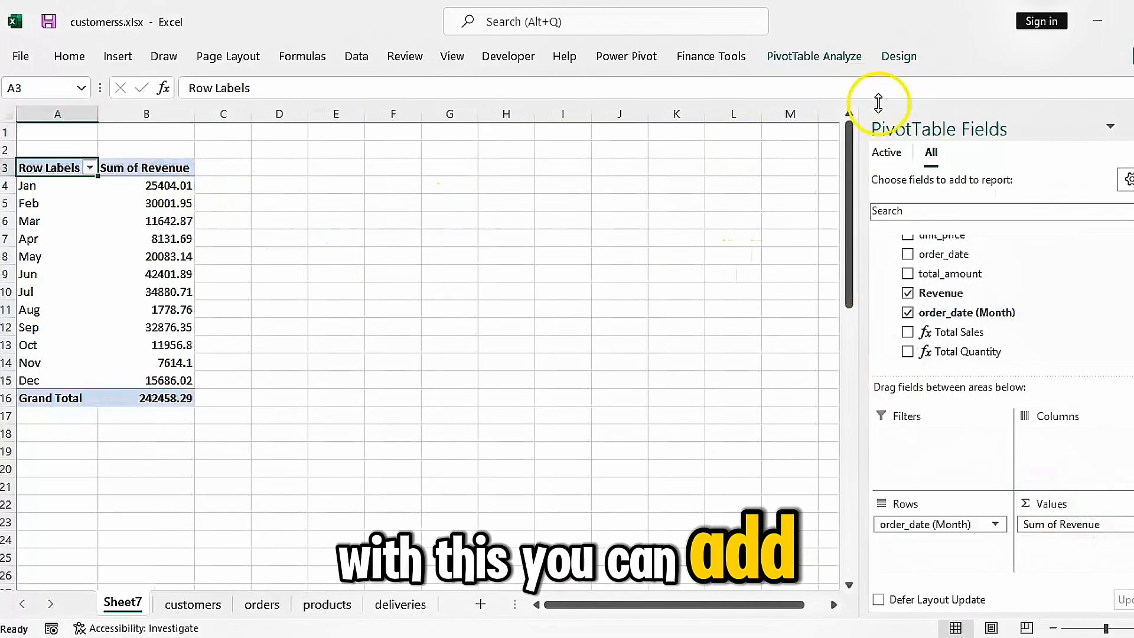
# Step: Insert slicers for city and segment from custtbl and category from prodtbl, and spread them out on the sheet so they can be used
pyautogui.click(900, 55)
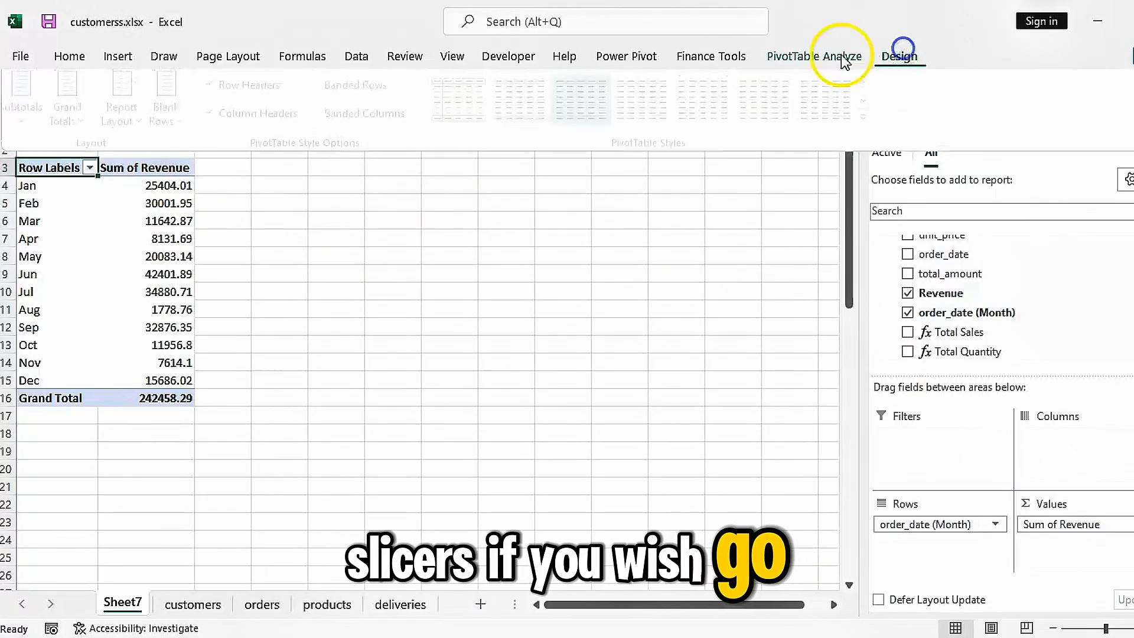
pyautogui.click(811, 58)
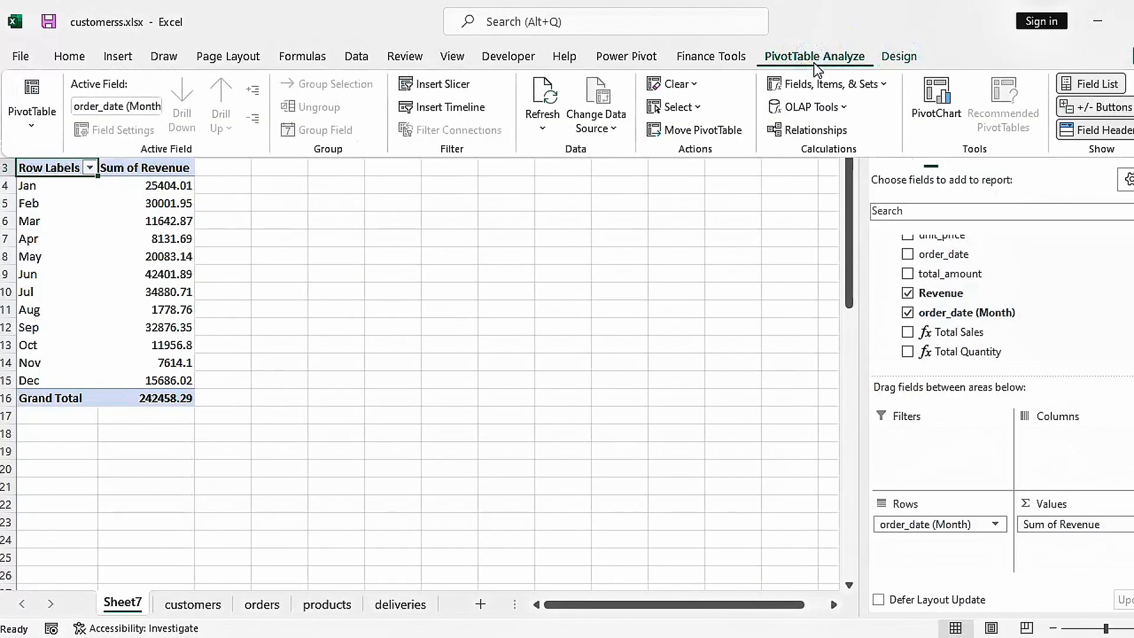
pyautogui.click(452, 86)
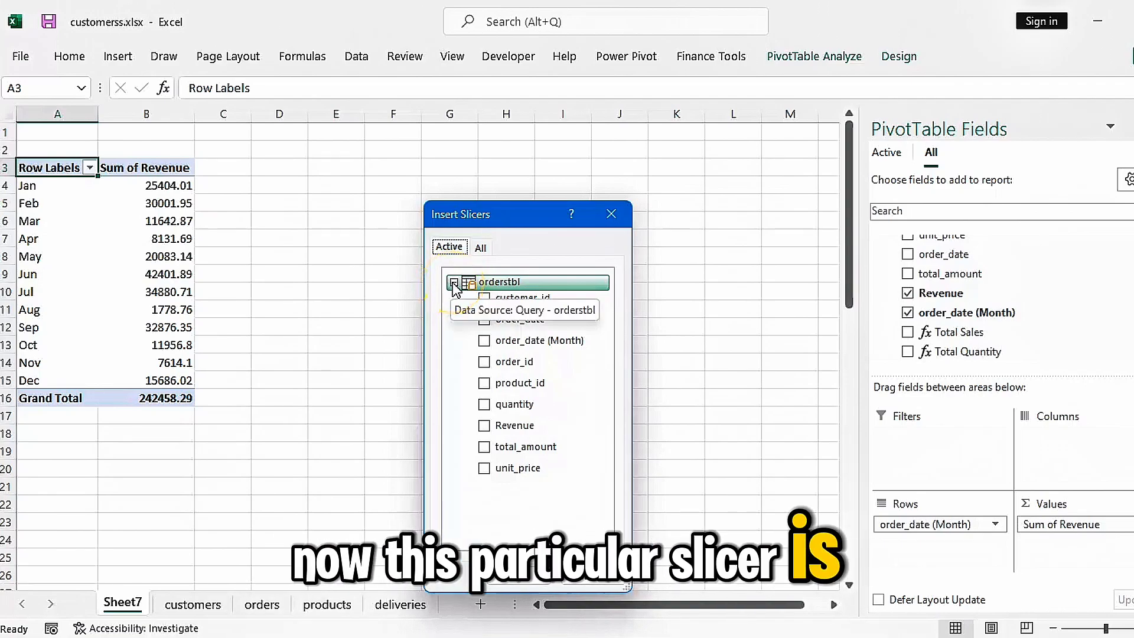
pyautogui.click(481, 248)
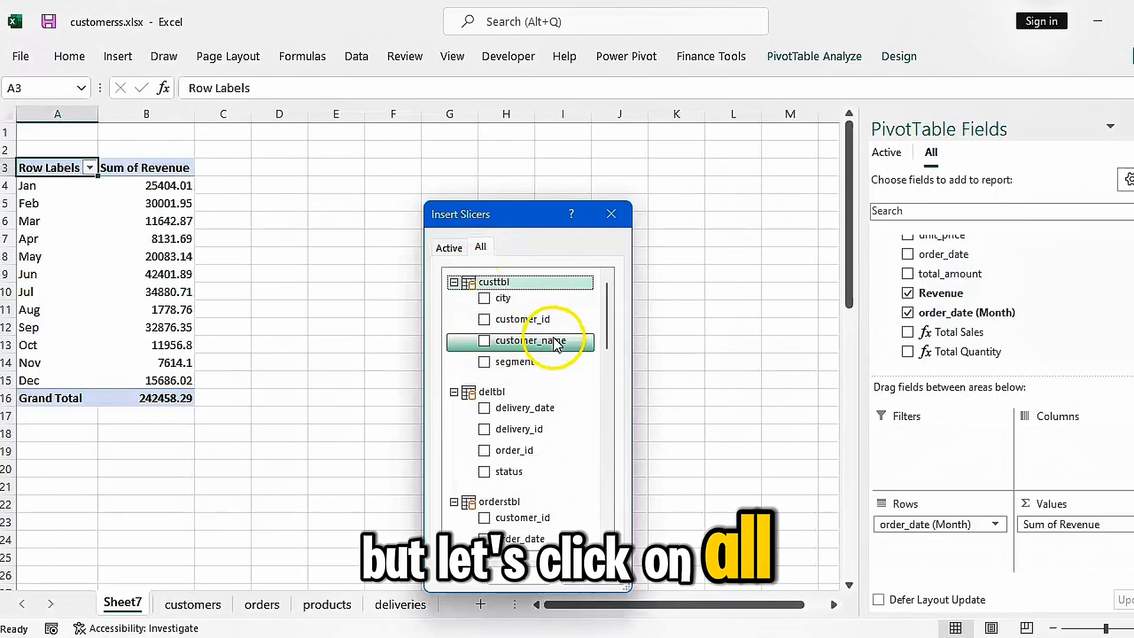
pyautogui.click(484, 363)
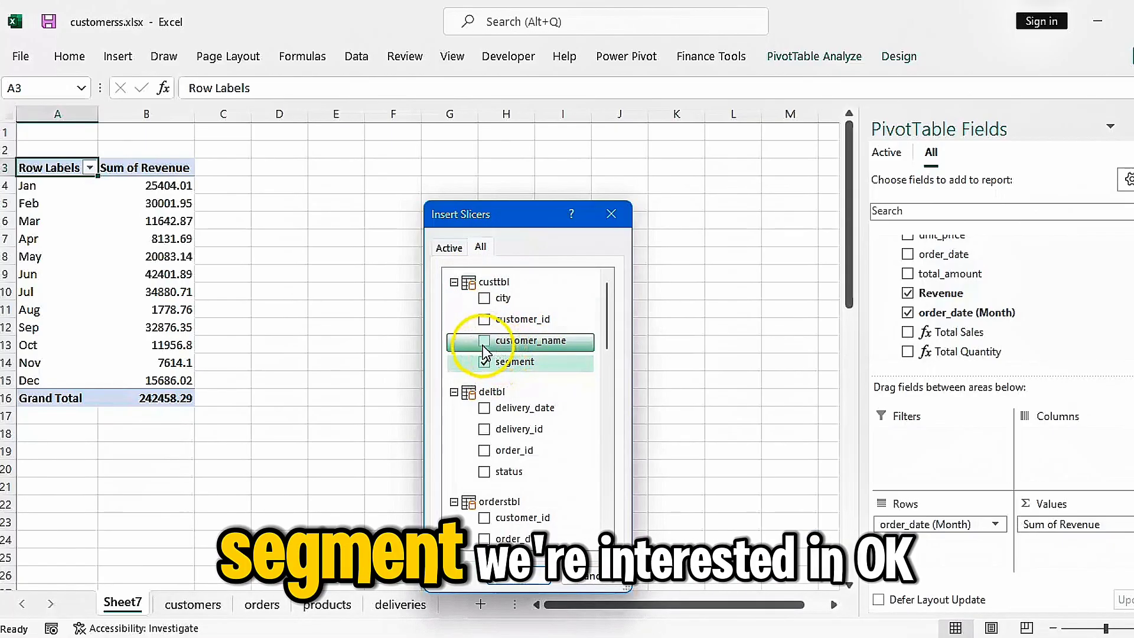
pyautogui.click(484, 342)
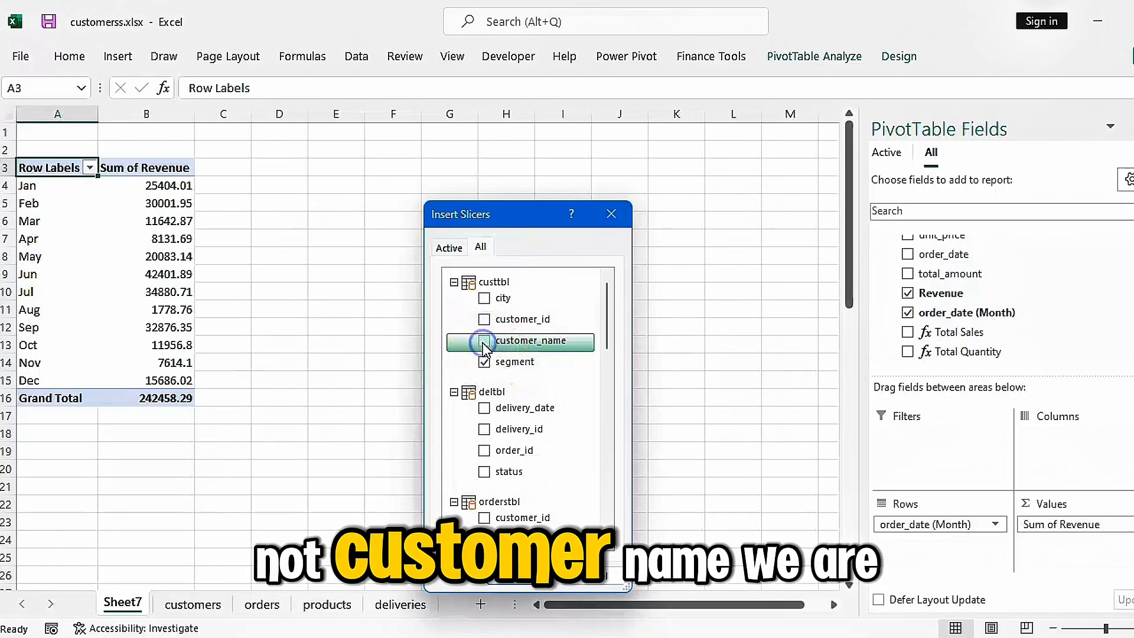
pyautogui.click(485, 341)
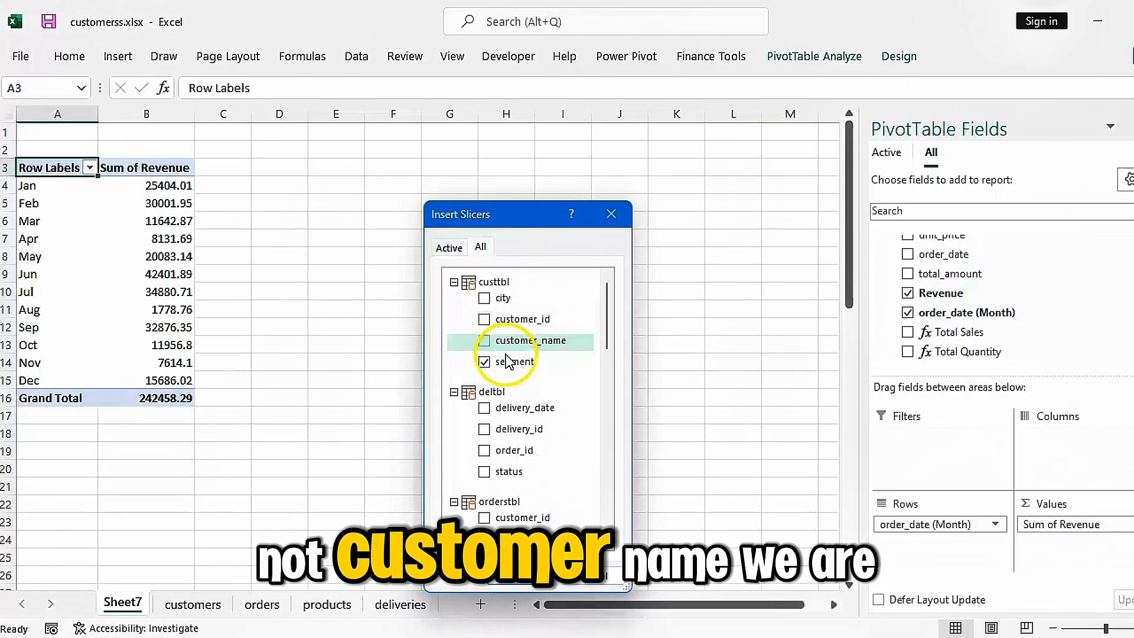
pyautogui.click(485, 298)
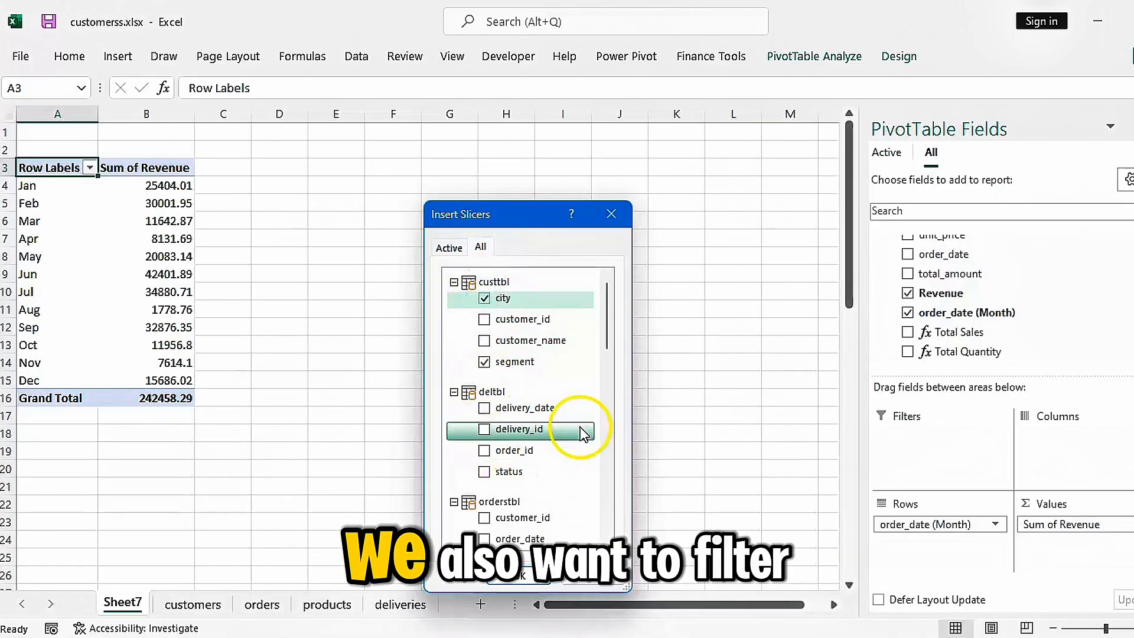
pyautogui.moveTo(610, 338); pyautogui.dragTo(600, 438)
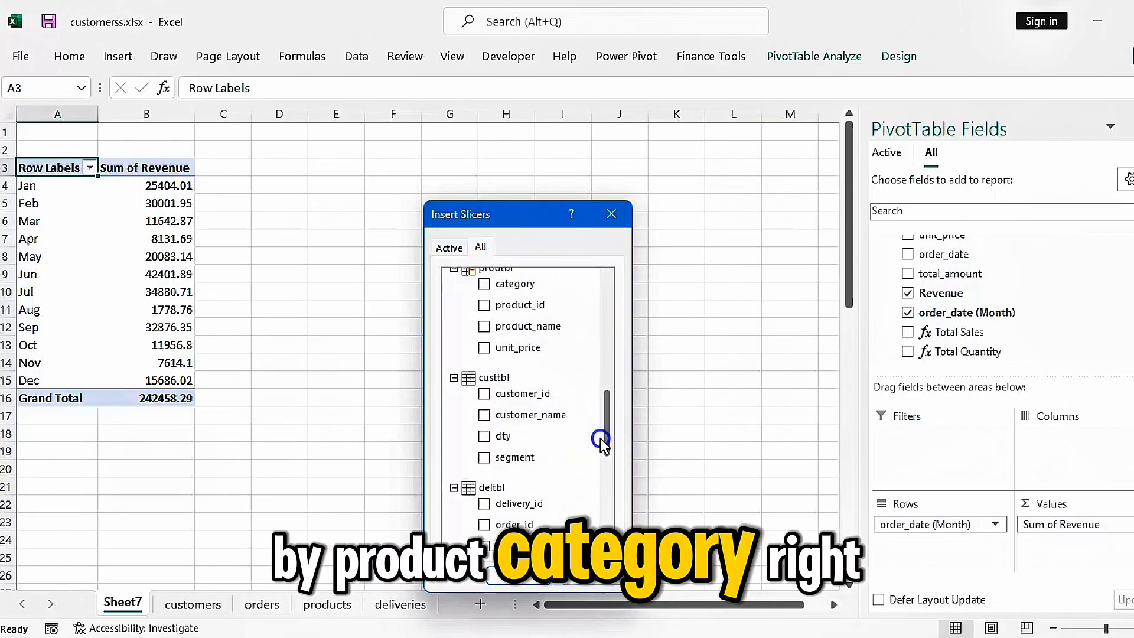
pyautogui.click(485, 285)
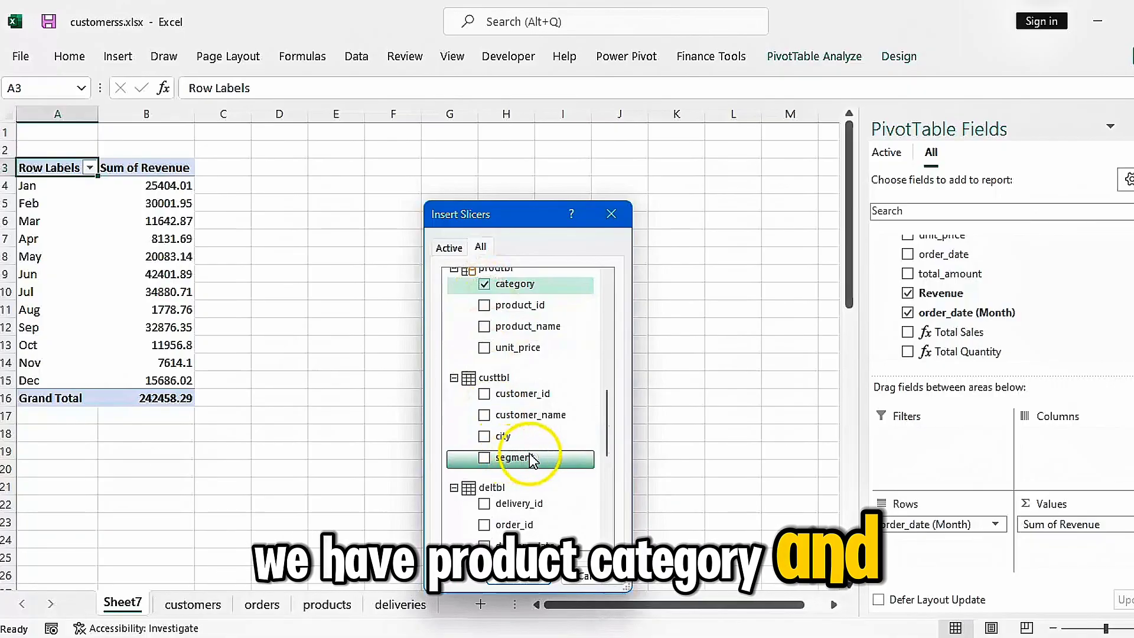
pyautogui.click(551, 461)
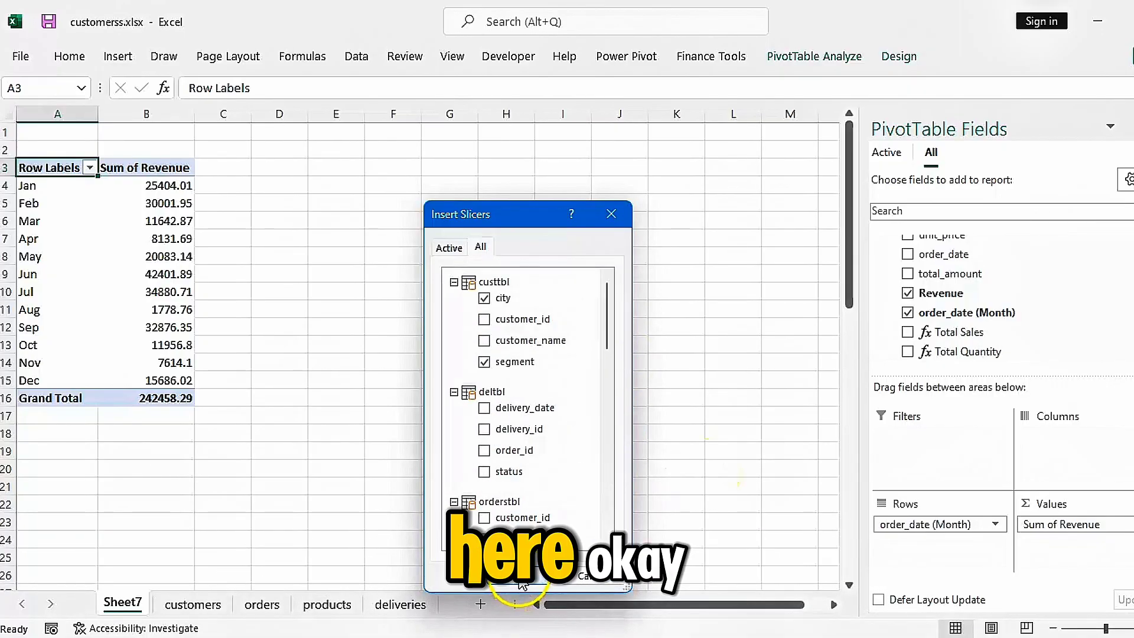
pyautogui.click(522, 582)
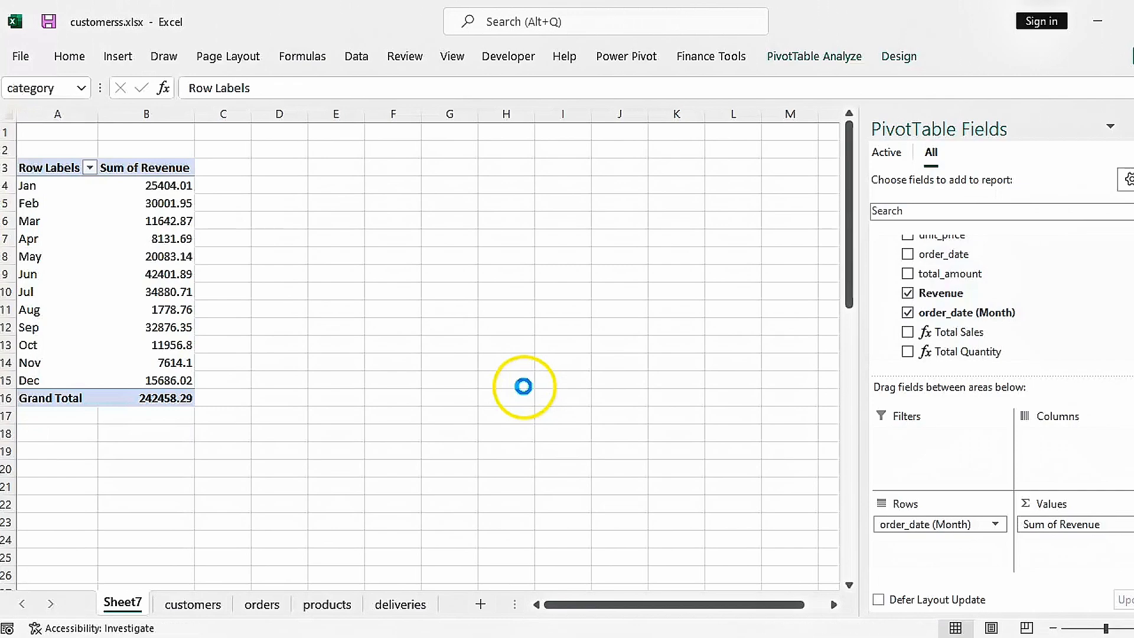
pyautogui.moveTo(483, 301); pyautogui.dragTo(732, 253)
pyautogui.moveTo(435, 253); pyautogui.dragTo(283, 399)
# Step: Try filtering the PivotTable by the Corporate segment and by the Retail segment, clearing the segment filter after each
pyautogui.click(412, 238)
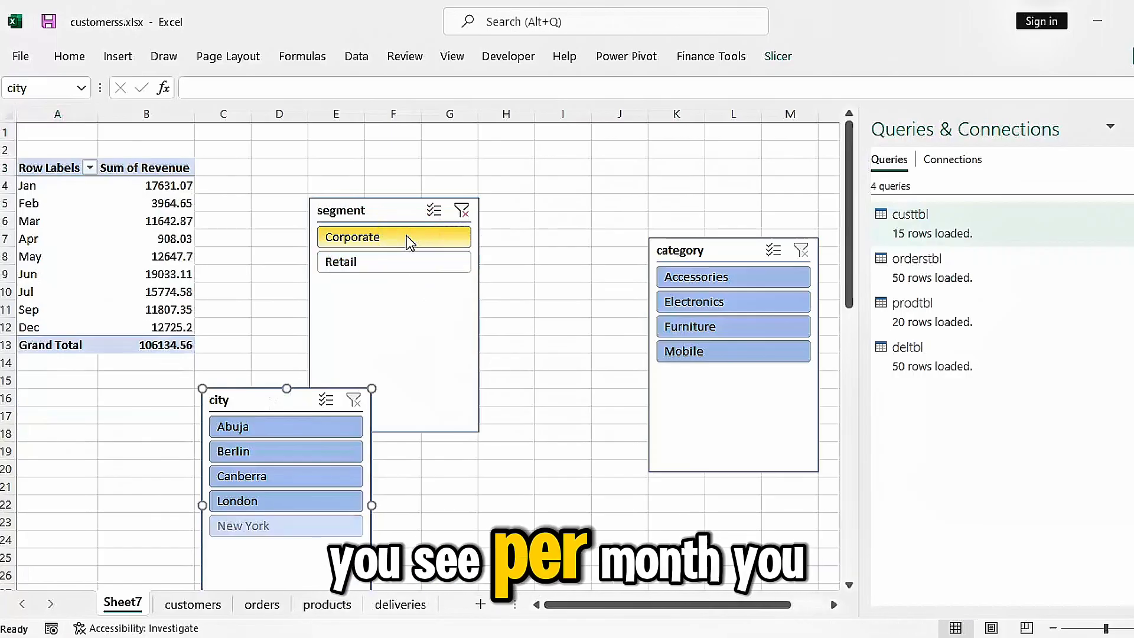
pyautogui.click(388, 260)
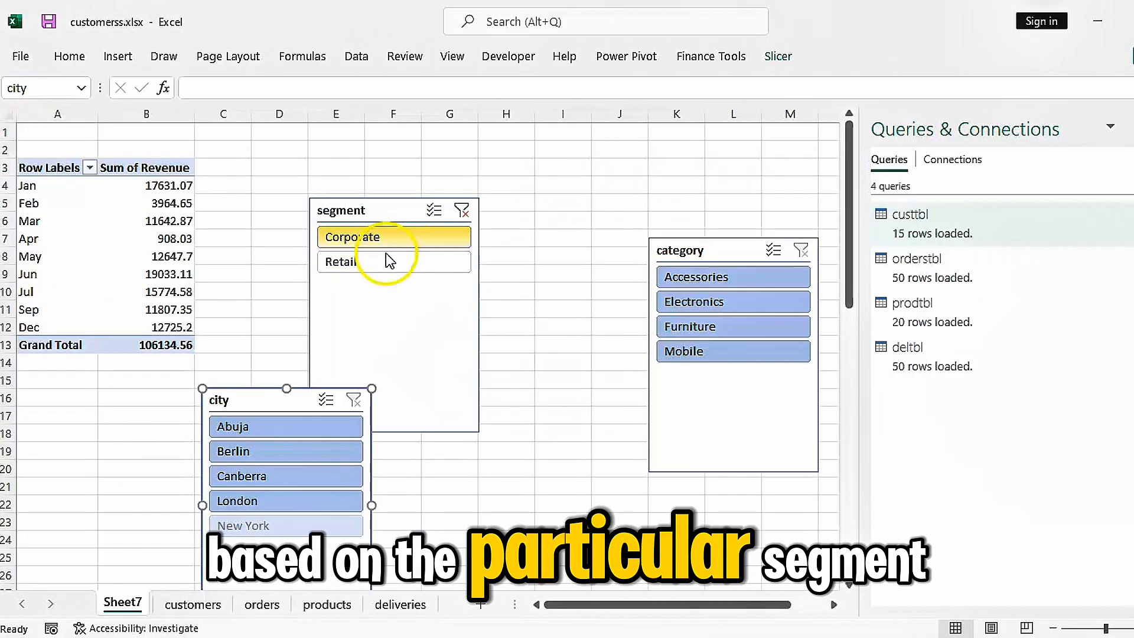
pyautogui.click(466, 216)
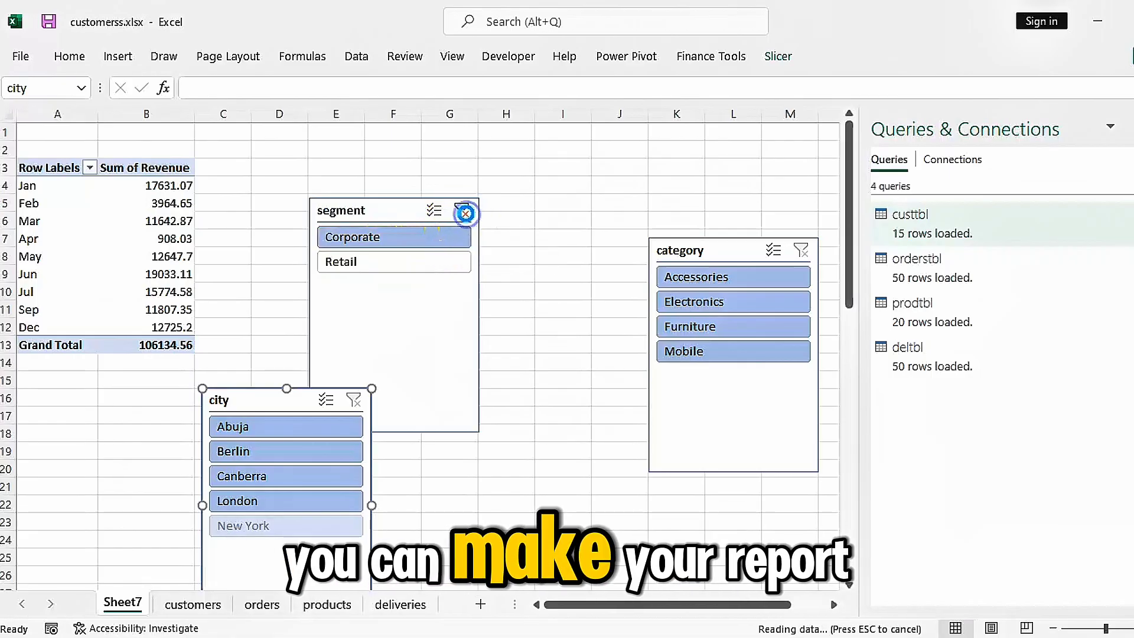
pyautogui.click(400, 265)
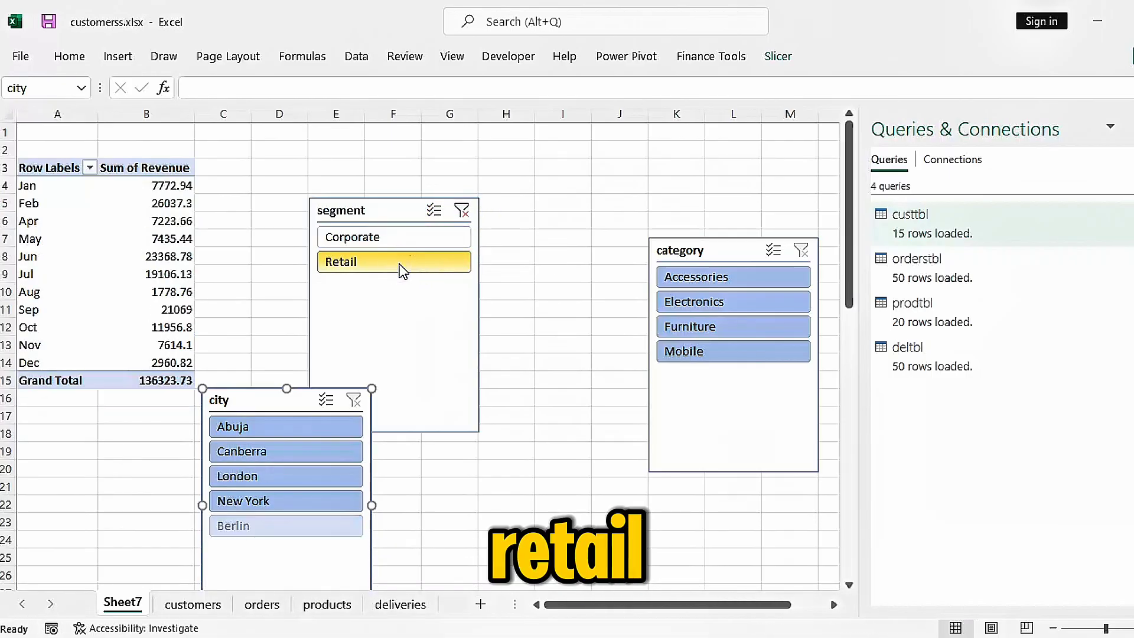
pyautogui.click(466, 216)
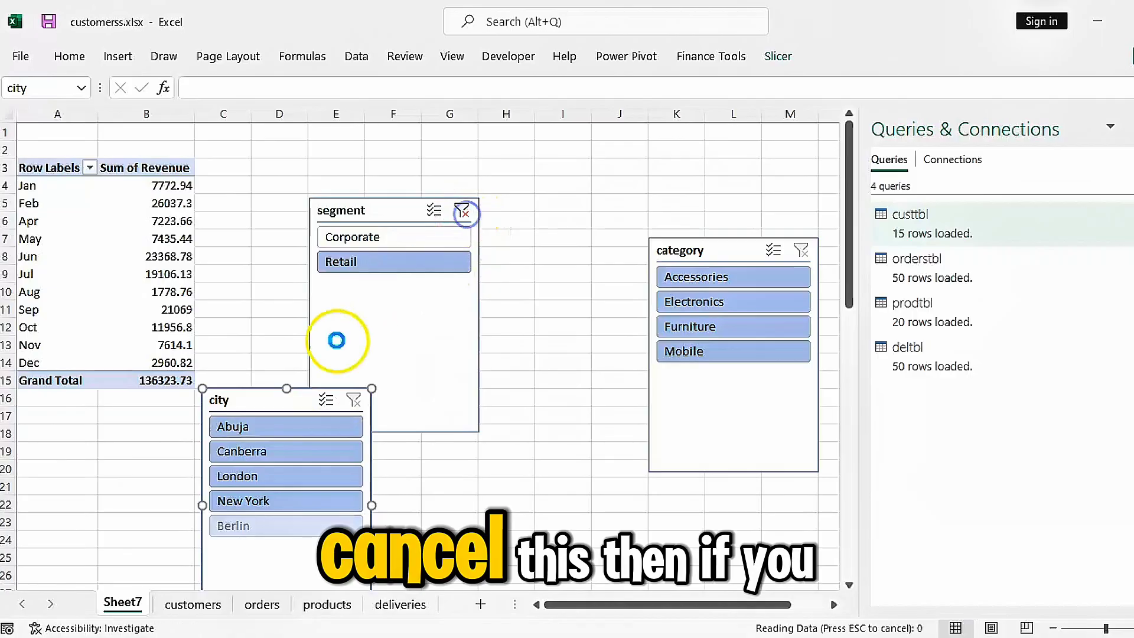
# Step: Try filtering the PivotTable by the city Abuja combined with the Corporate segment
pyautogui.click(292, 428)
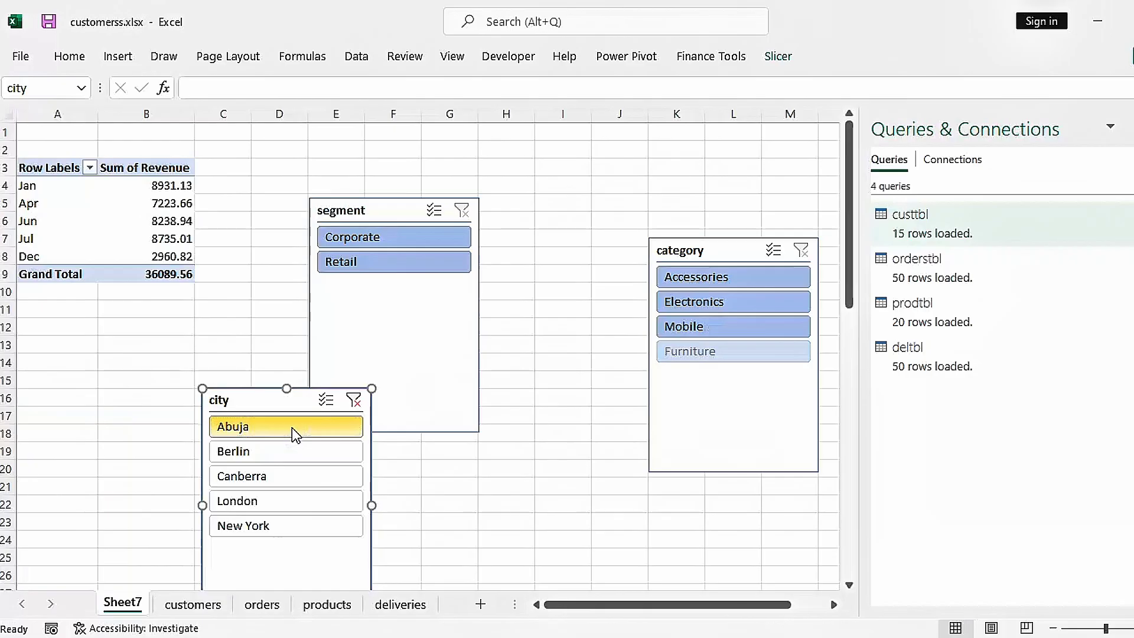
pyautogui.click(285, 398)
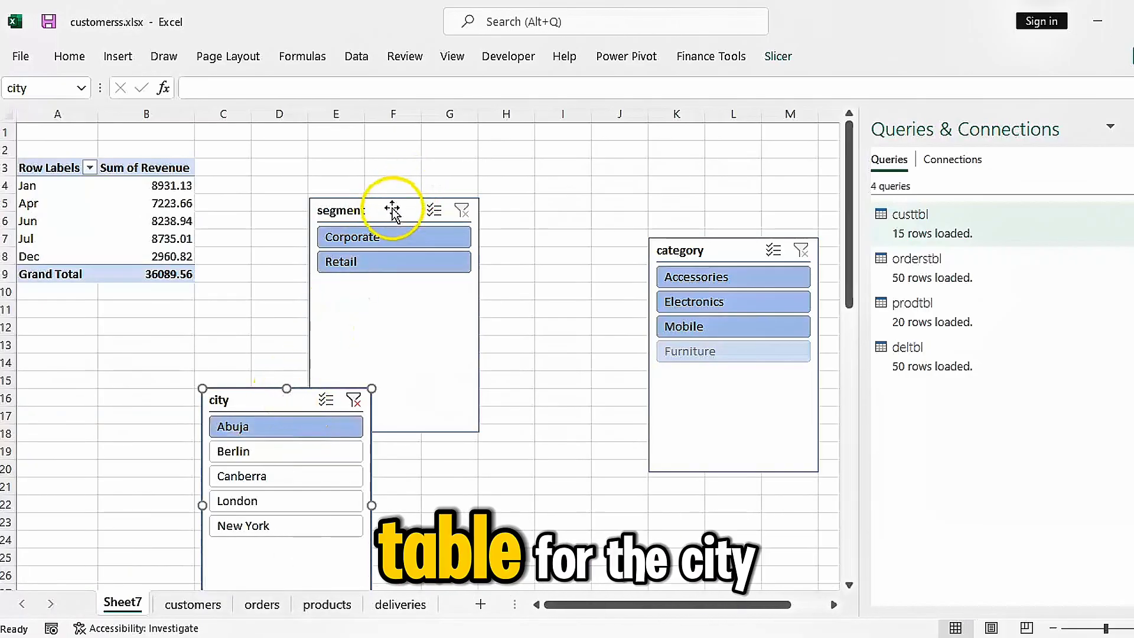
pyautogui.click(440, 235)
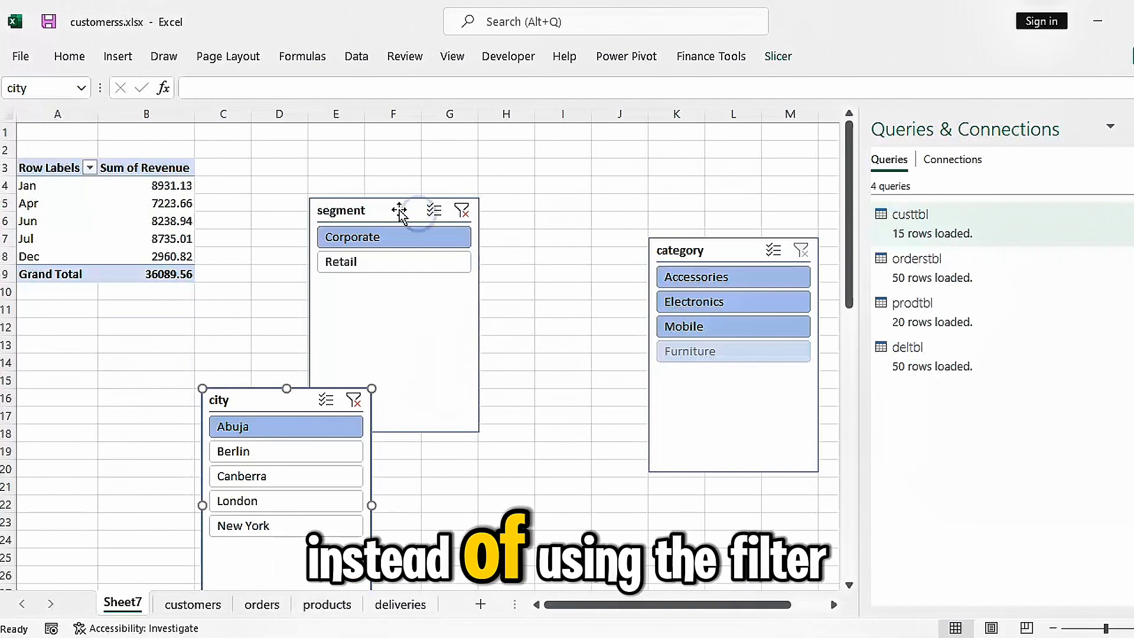
# Step: Move the segment slicer away to free space beside the PivotTable, and paste a copy of the PivotTable at cell E3
pyautogui.moveTo(396, 213); pyautogui.dragTo(597, 291)
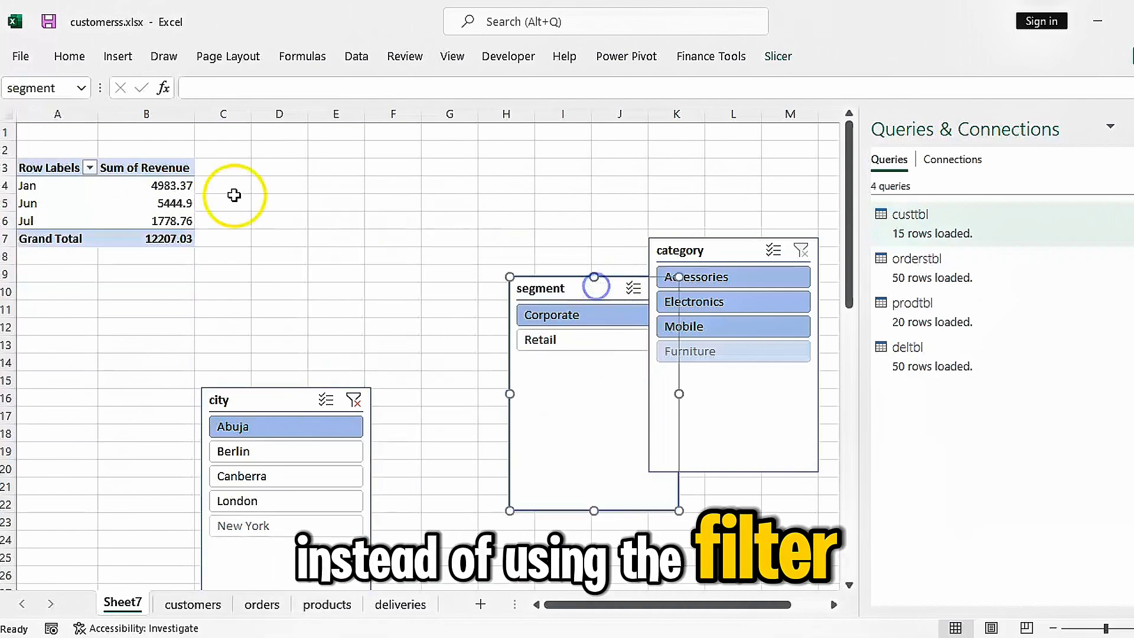
pyautogui.click(46, 176)
pyautogui.moveTo(48, 170); pyautogui.dragTo(152, 239)
pyautogui.hotkey('ctrl', 'c')
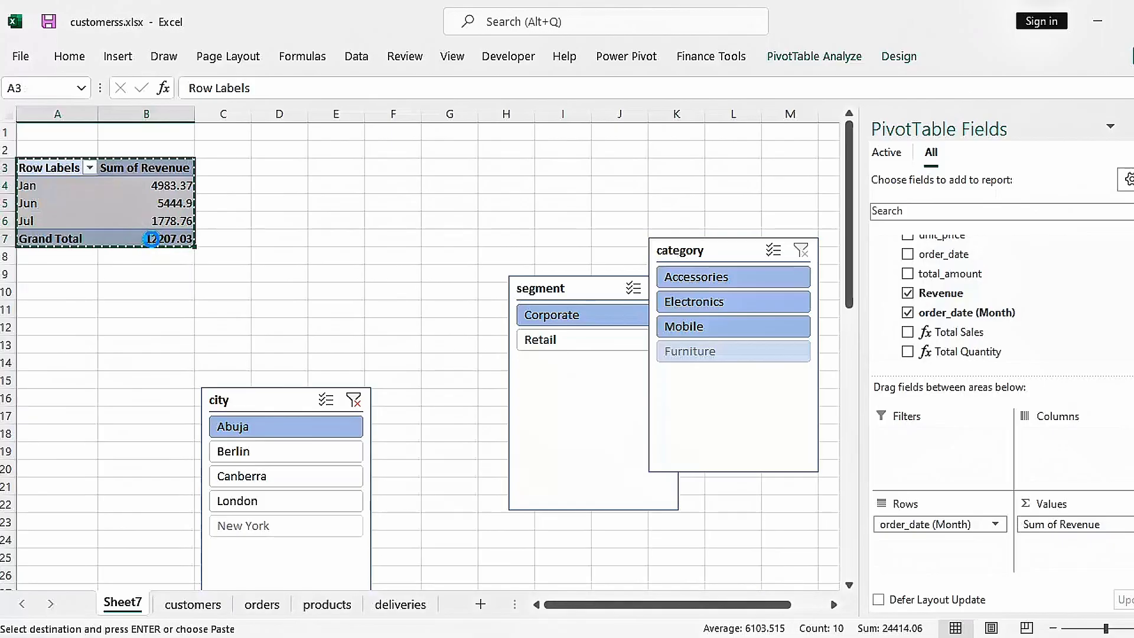
pyautogui.click(330, 171)
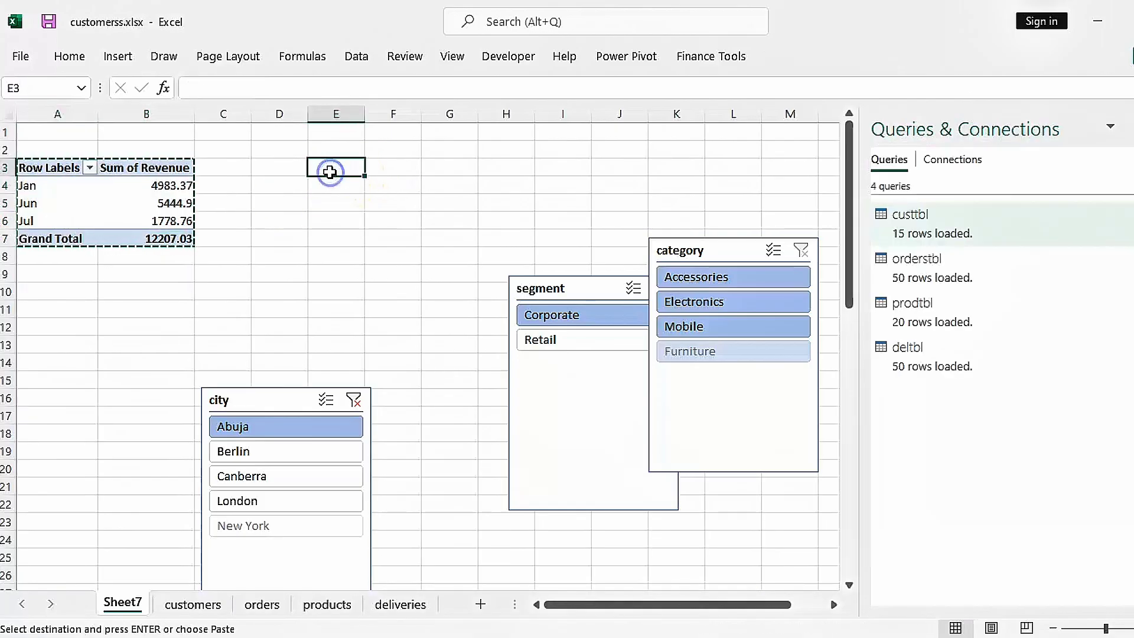
pyautogui.hotkey('ctrl', 'v')
pyautogui.click(224, 183)
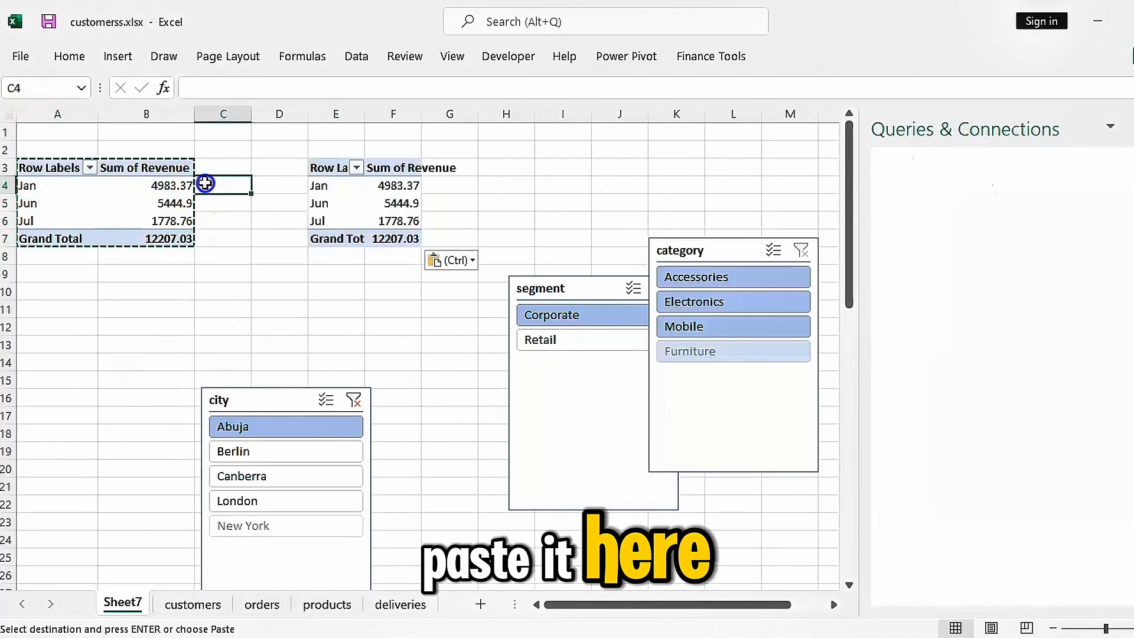
pyautogui.click(328, 170)
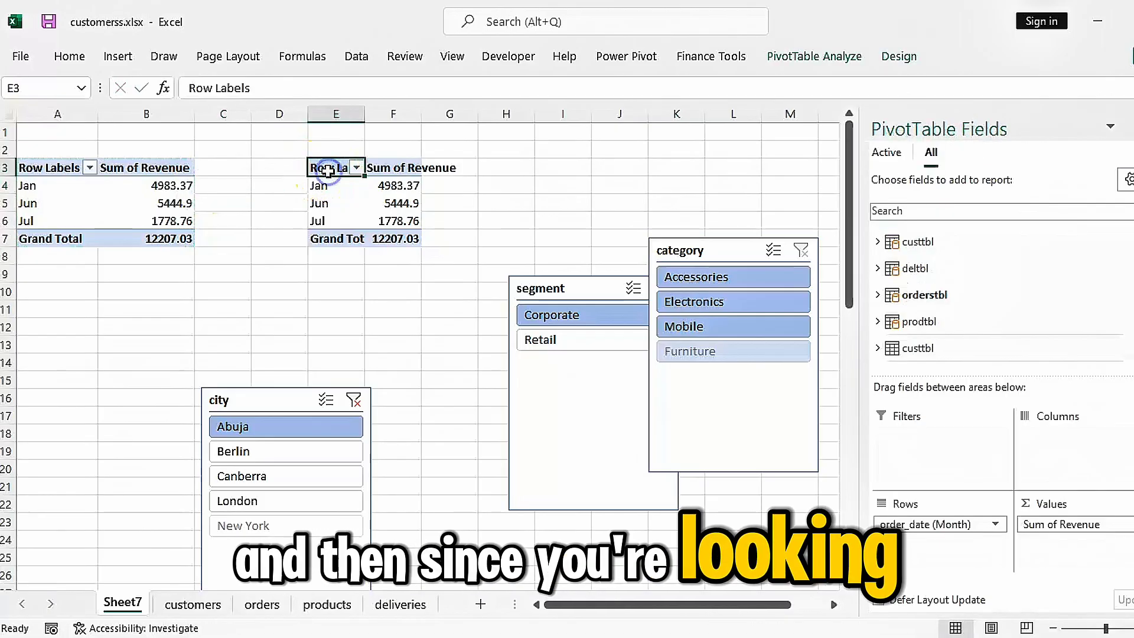
# Step: Clear the city and segment slicer filters, and reposition the segment slicer between the copied PivotTable and the category slicer
pyautogui.click(355, 402)
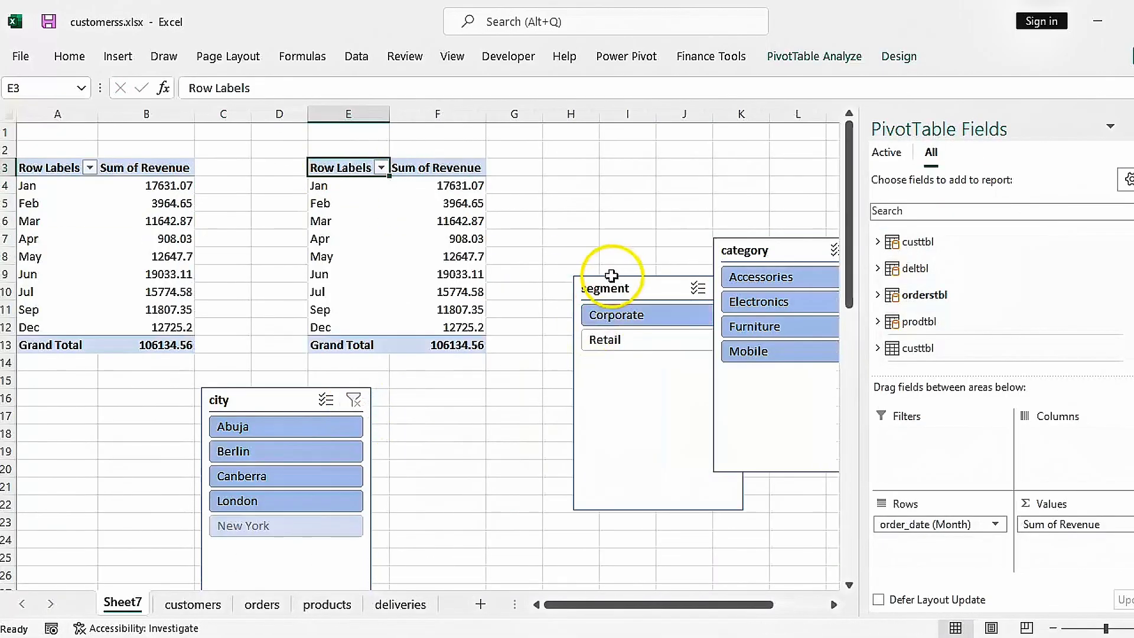
pyautogui.moveTo(650, 288); pyautogui.dragTo(598, 294)
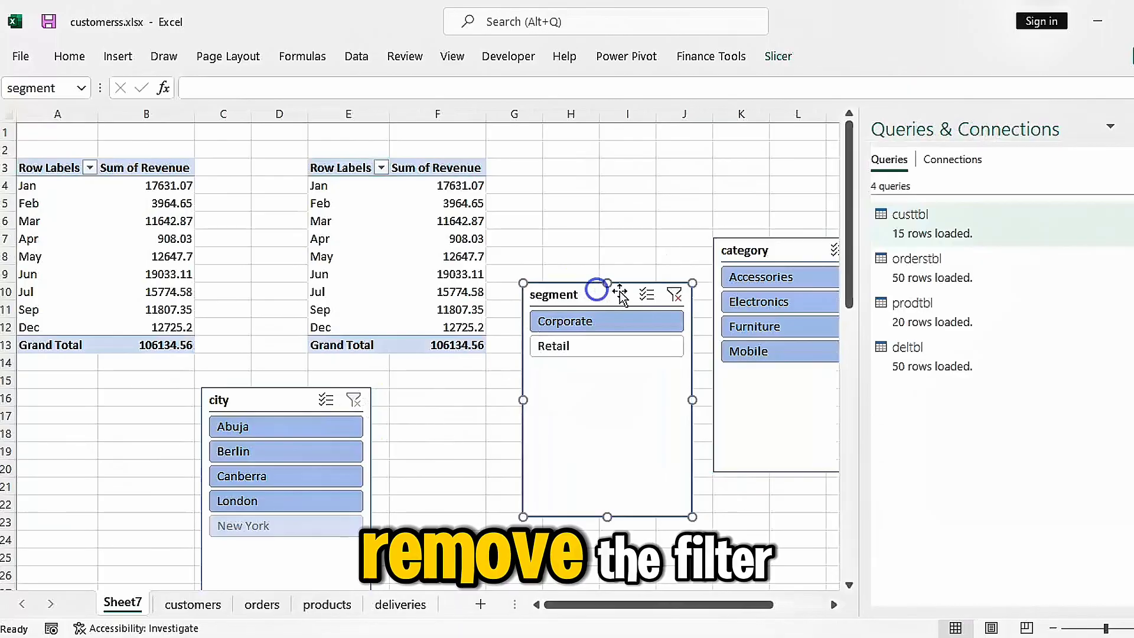
pyautogui.click(675, 295)
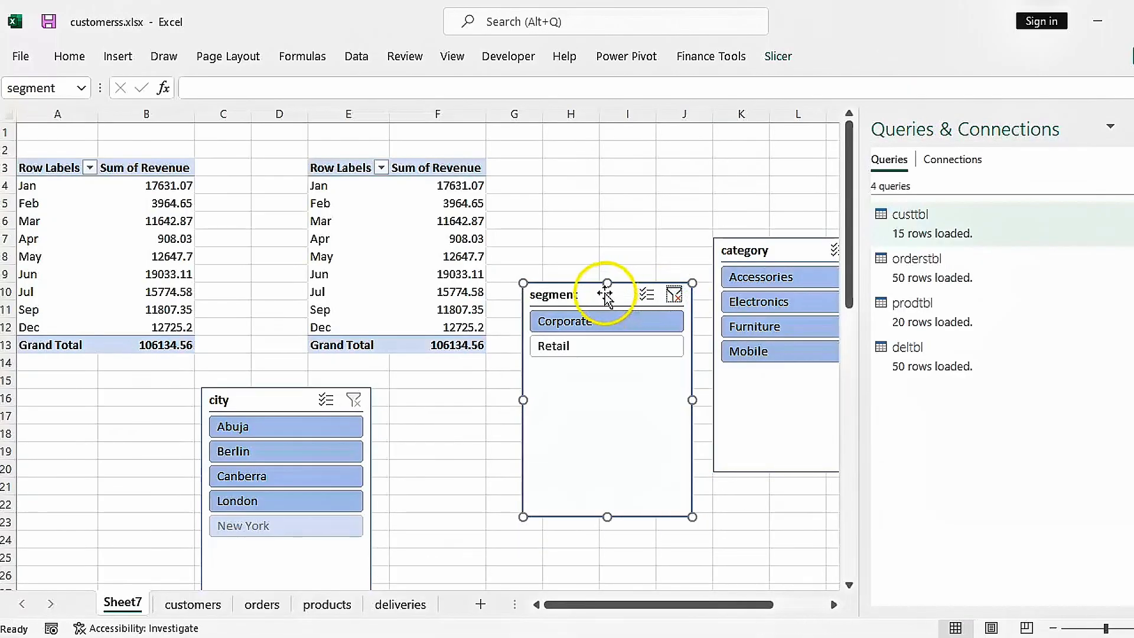
pyautogui.moveTo(607, 298); pyautogui.dragTo(624, 344)
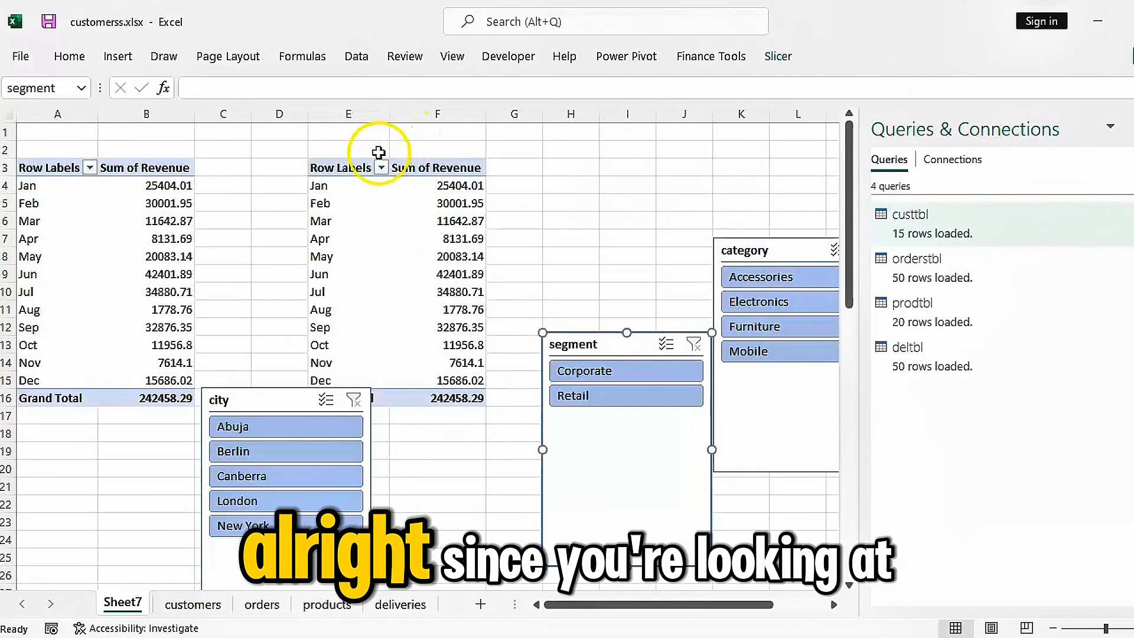
# Step: In the copied PivotTable, remove order_date (Month) from the rows and add city from custtbl instead
pyautogui.click(353, 168)
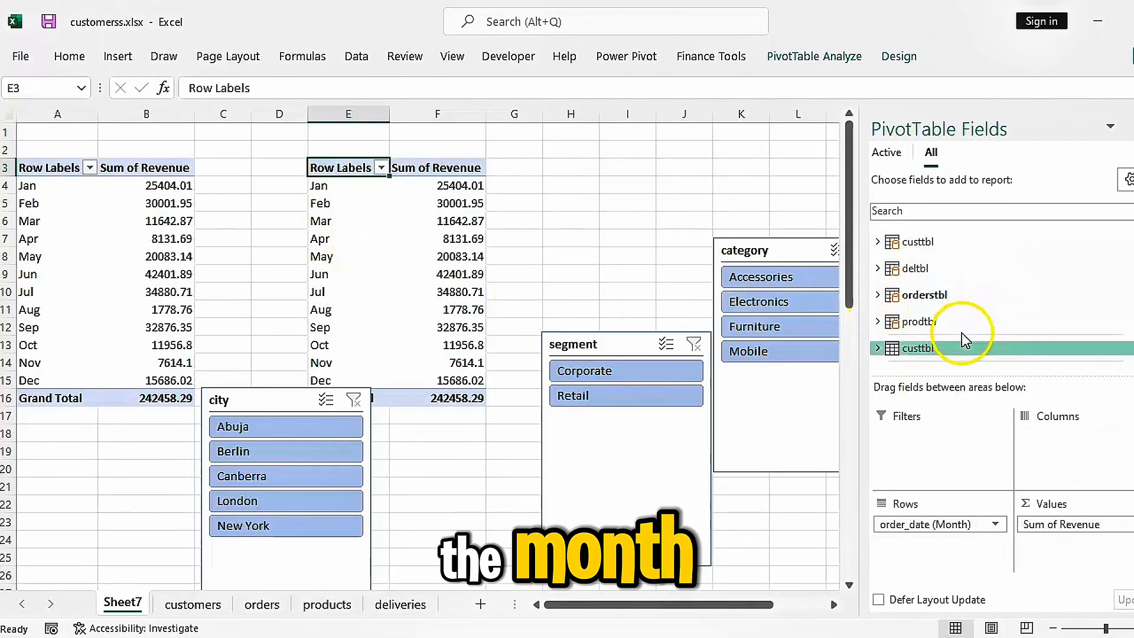
pyautogui.moveTo(962, 524); pyautogui.dragTo(914, 294)
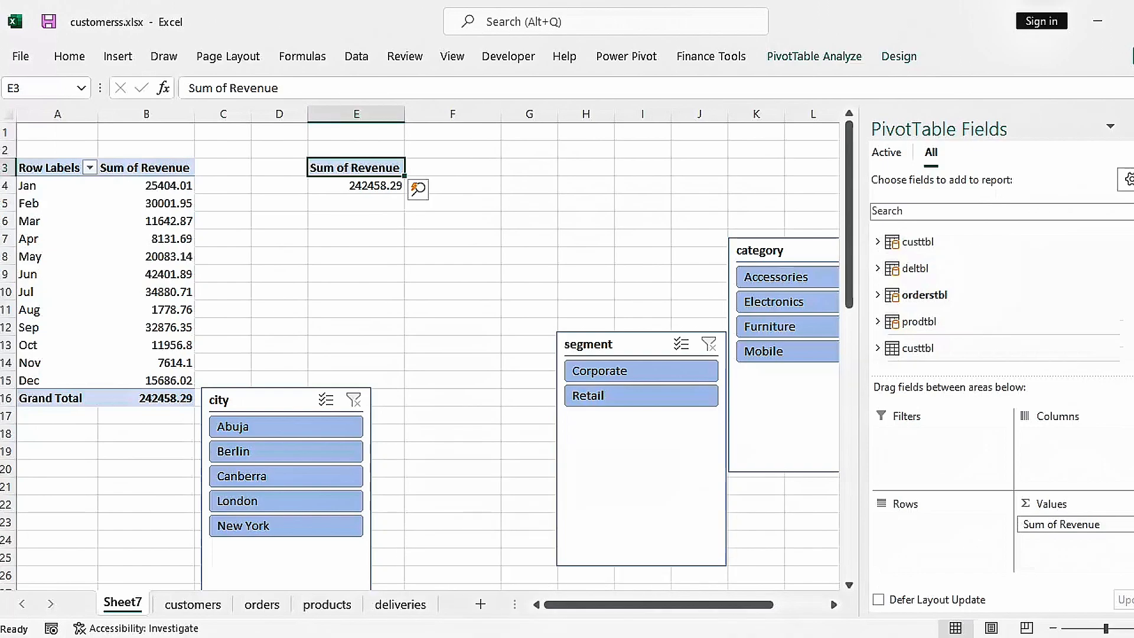
pyautogui.click(879, 242)
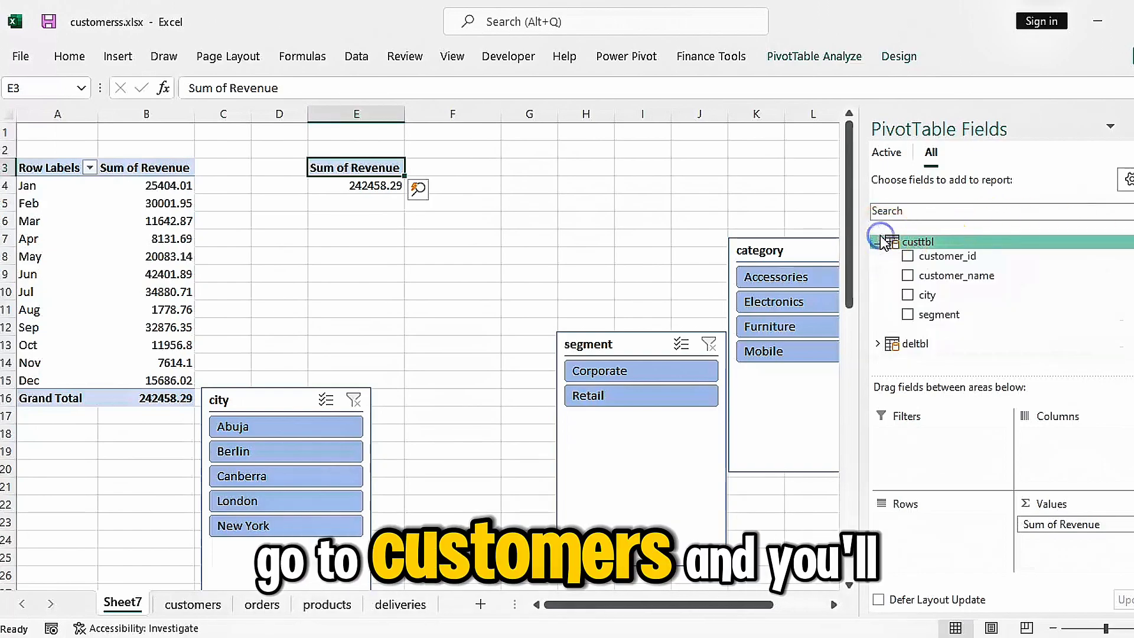
pyautogui.click(908, 295)
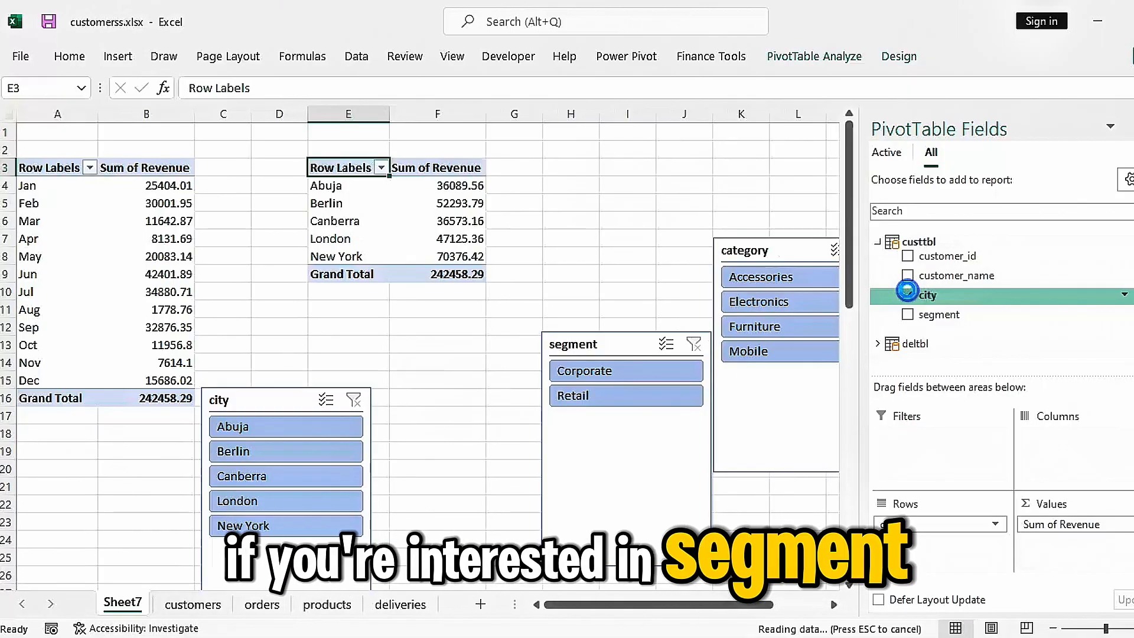
# Step: Replace city with the segment field from custtbl in the rows of the copied PivotTable
pyautogui.click(908, 295)
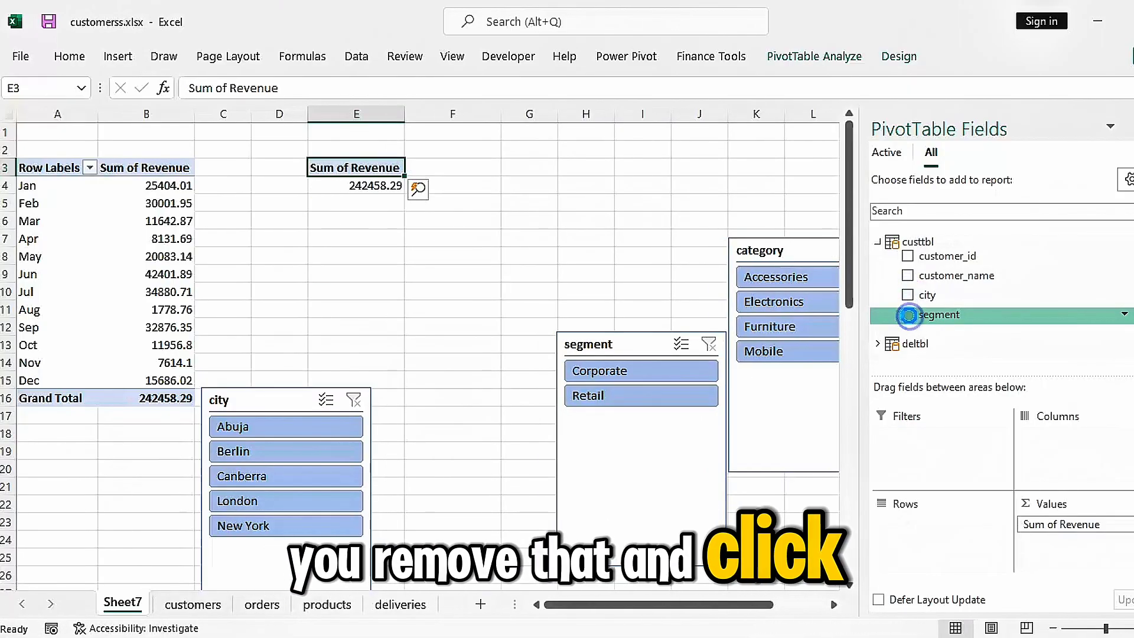
pyautogui.click(908, 315)
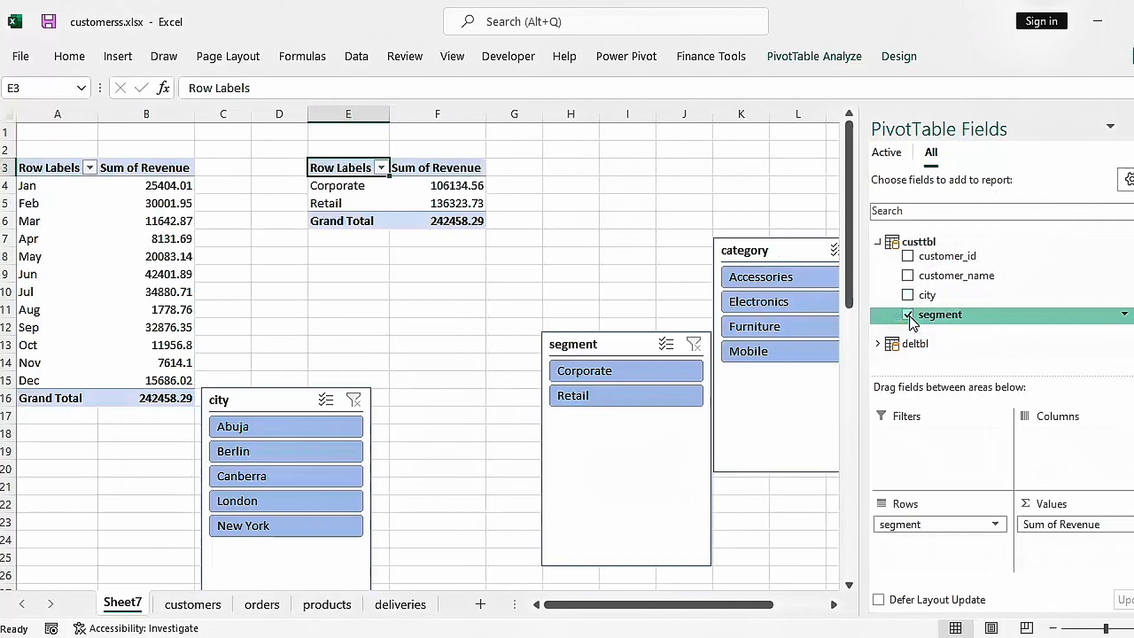